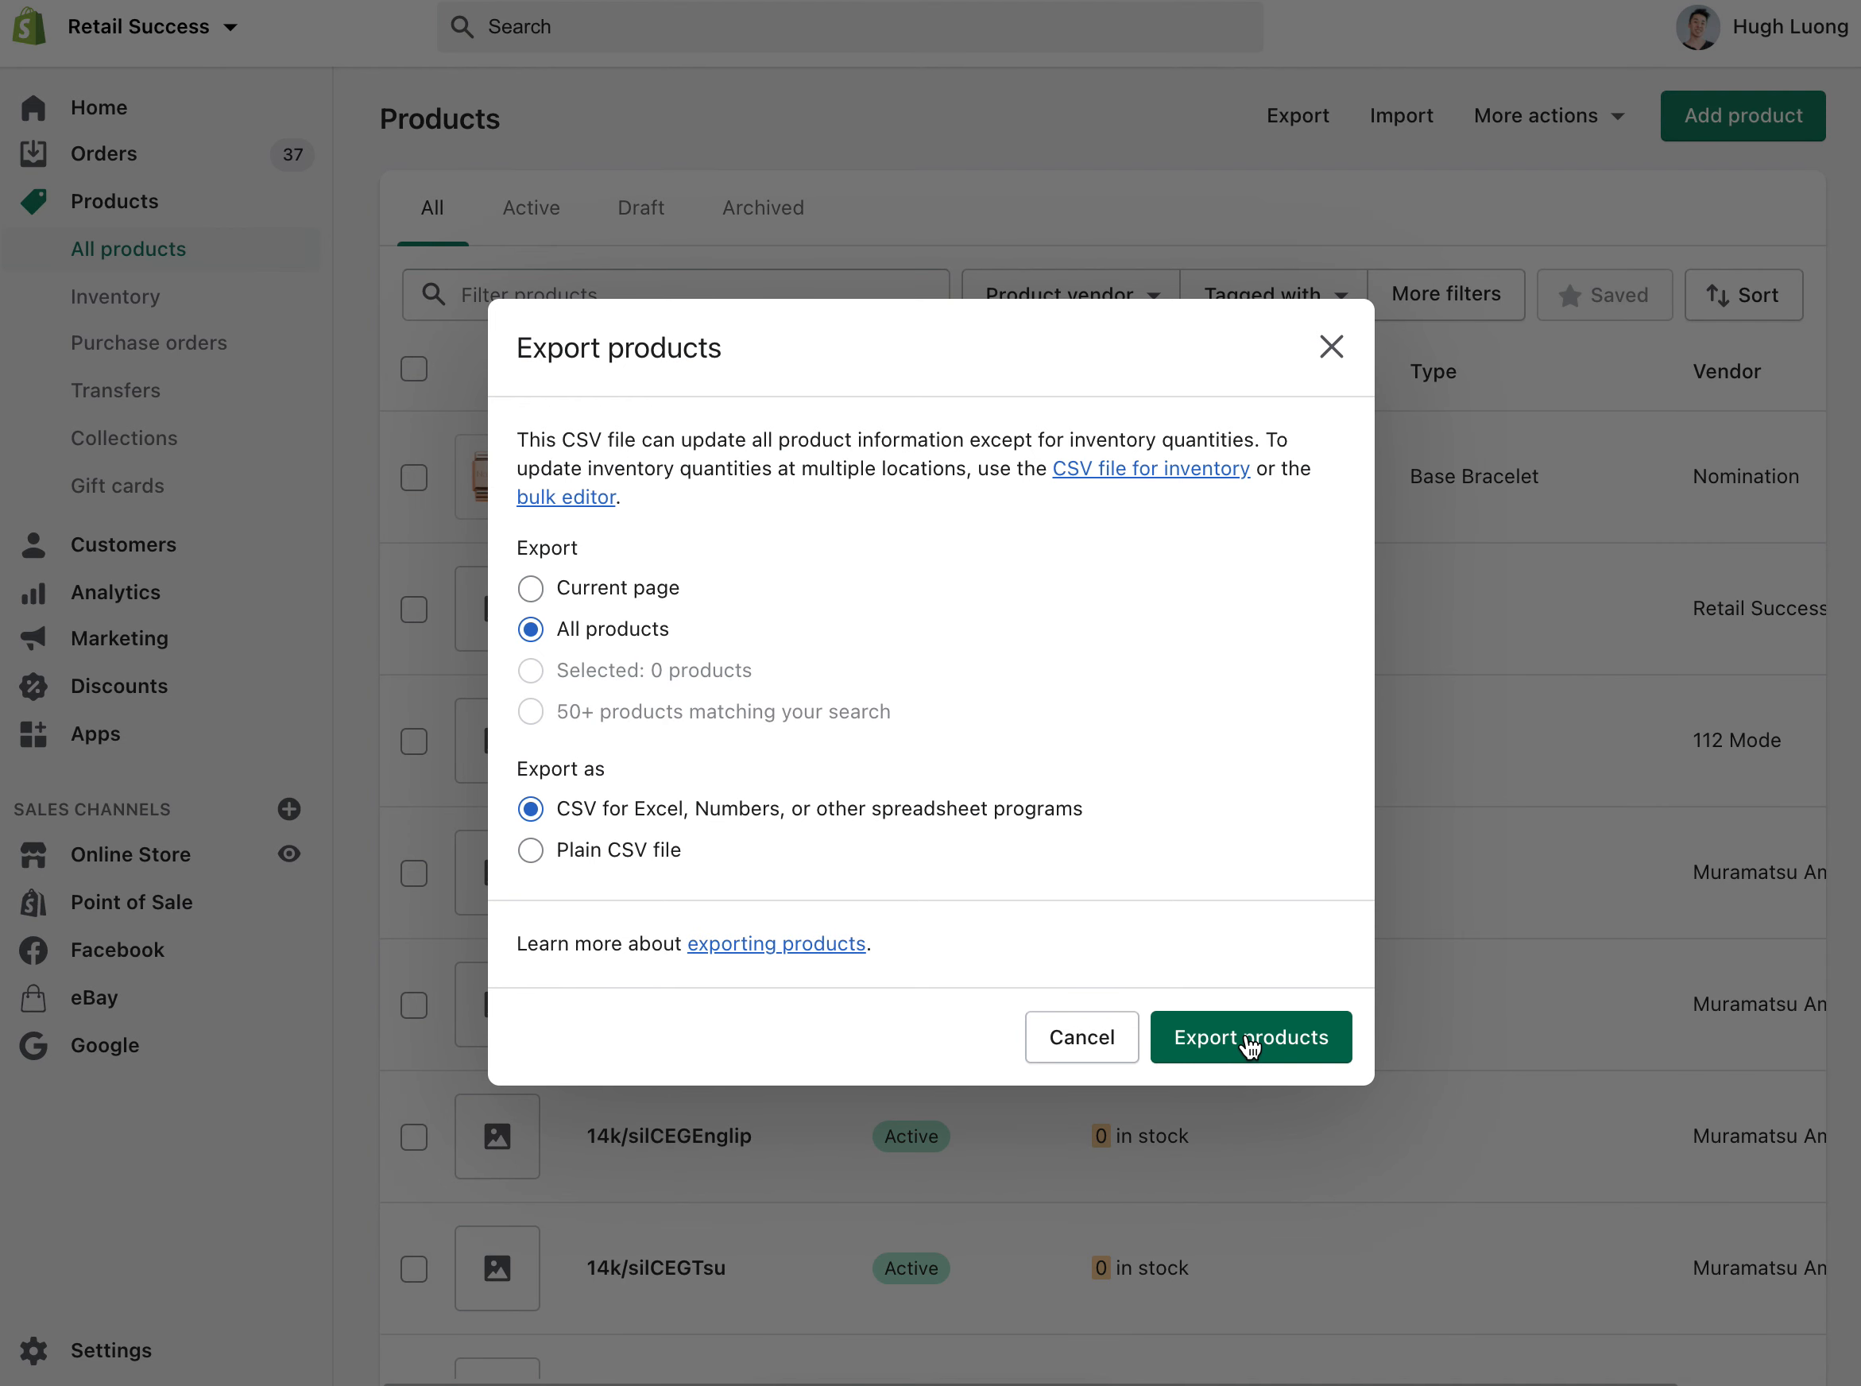
Step: Close the Shopify Export products settings dialog
left_click(1332, 347)
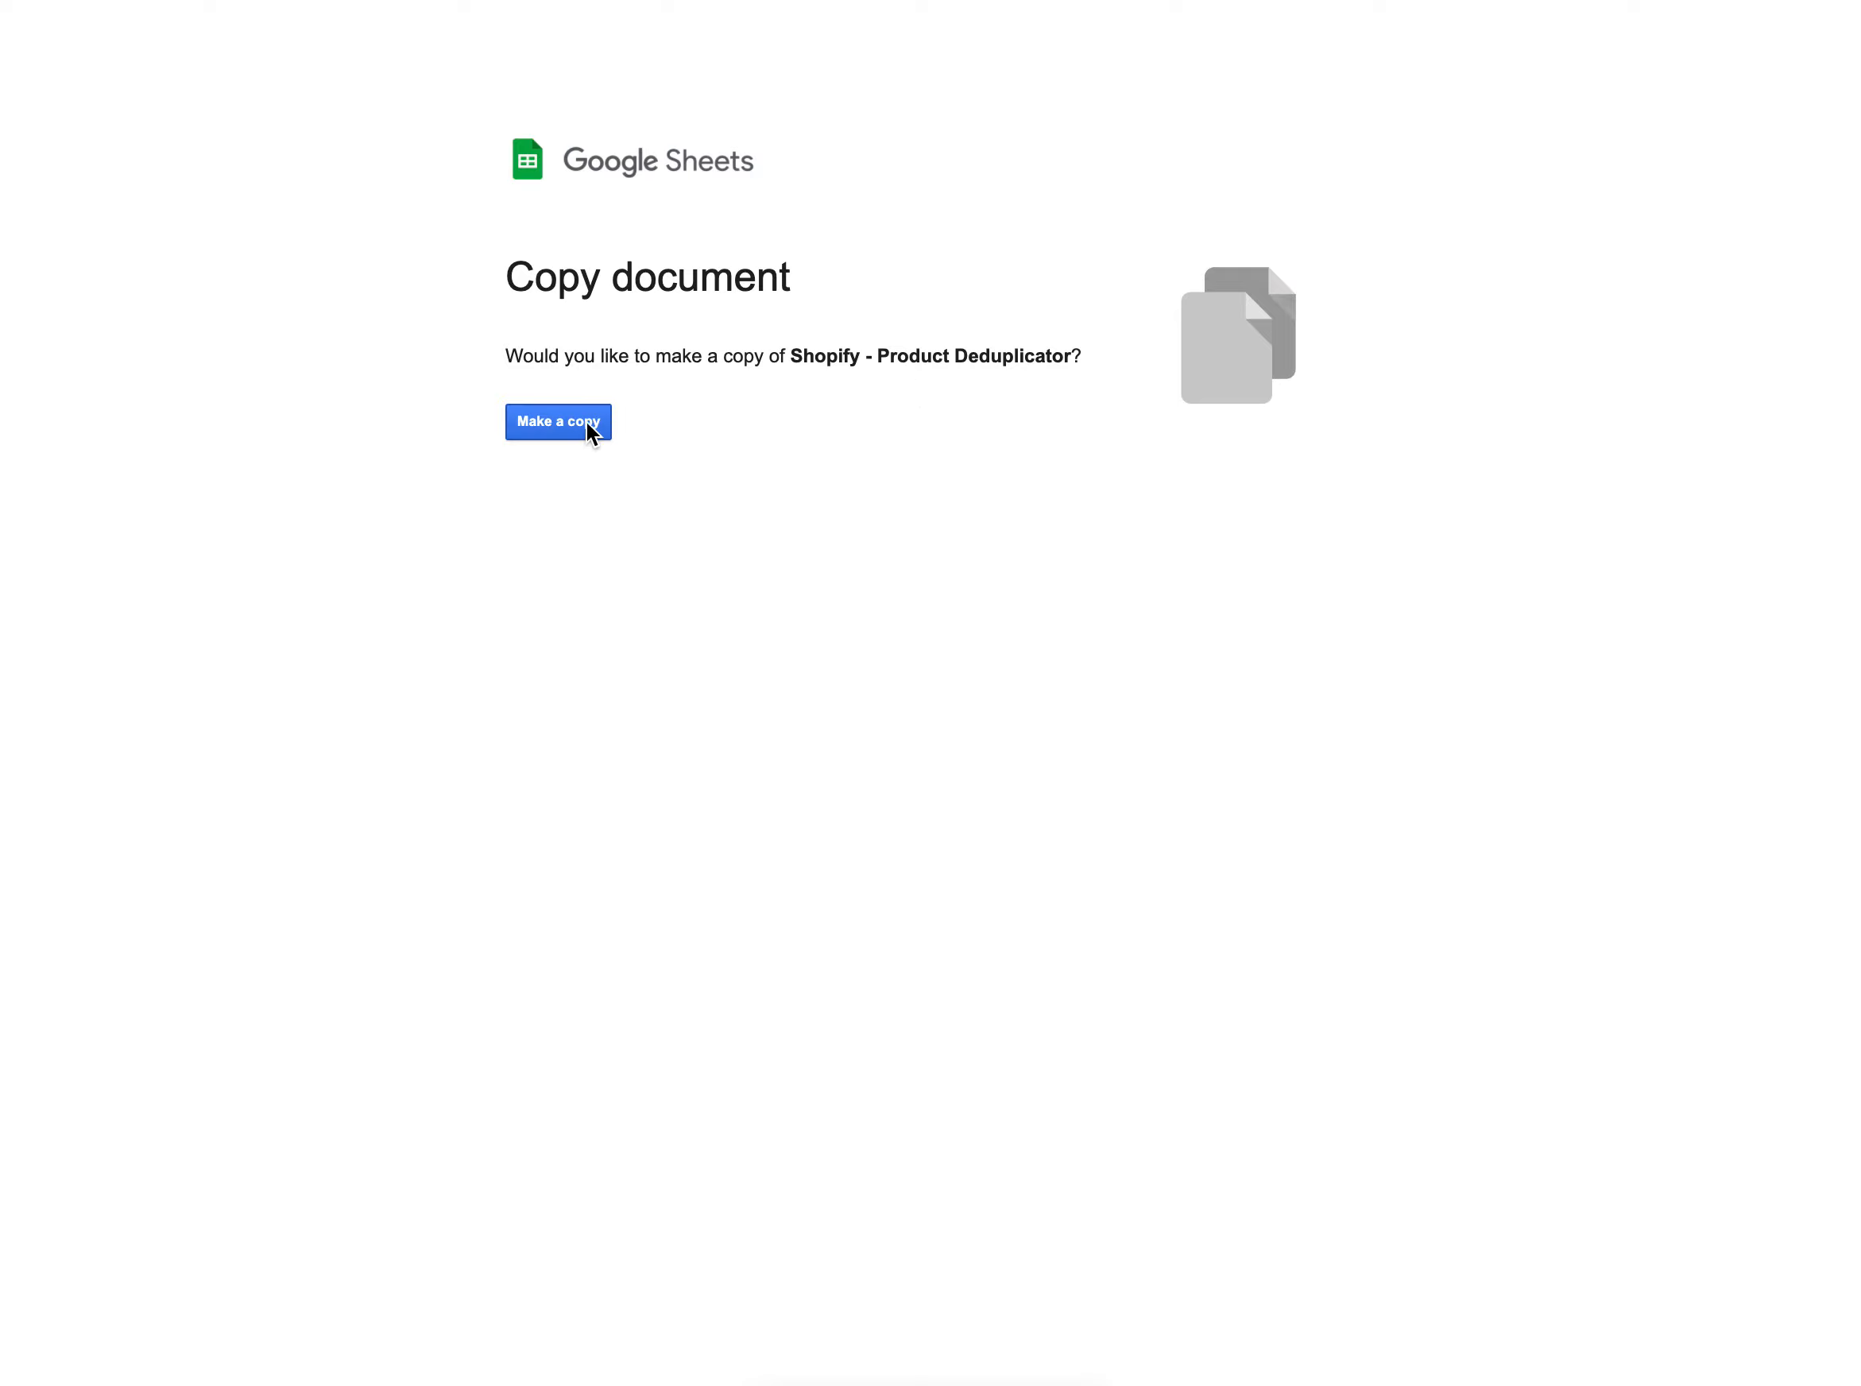
Step: Make a copy of the Product Deduplicator workbook, then switch to the Old system data spreadsheet
left_click(560, 425)
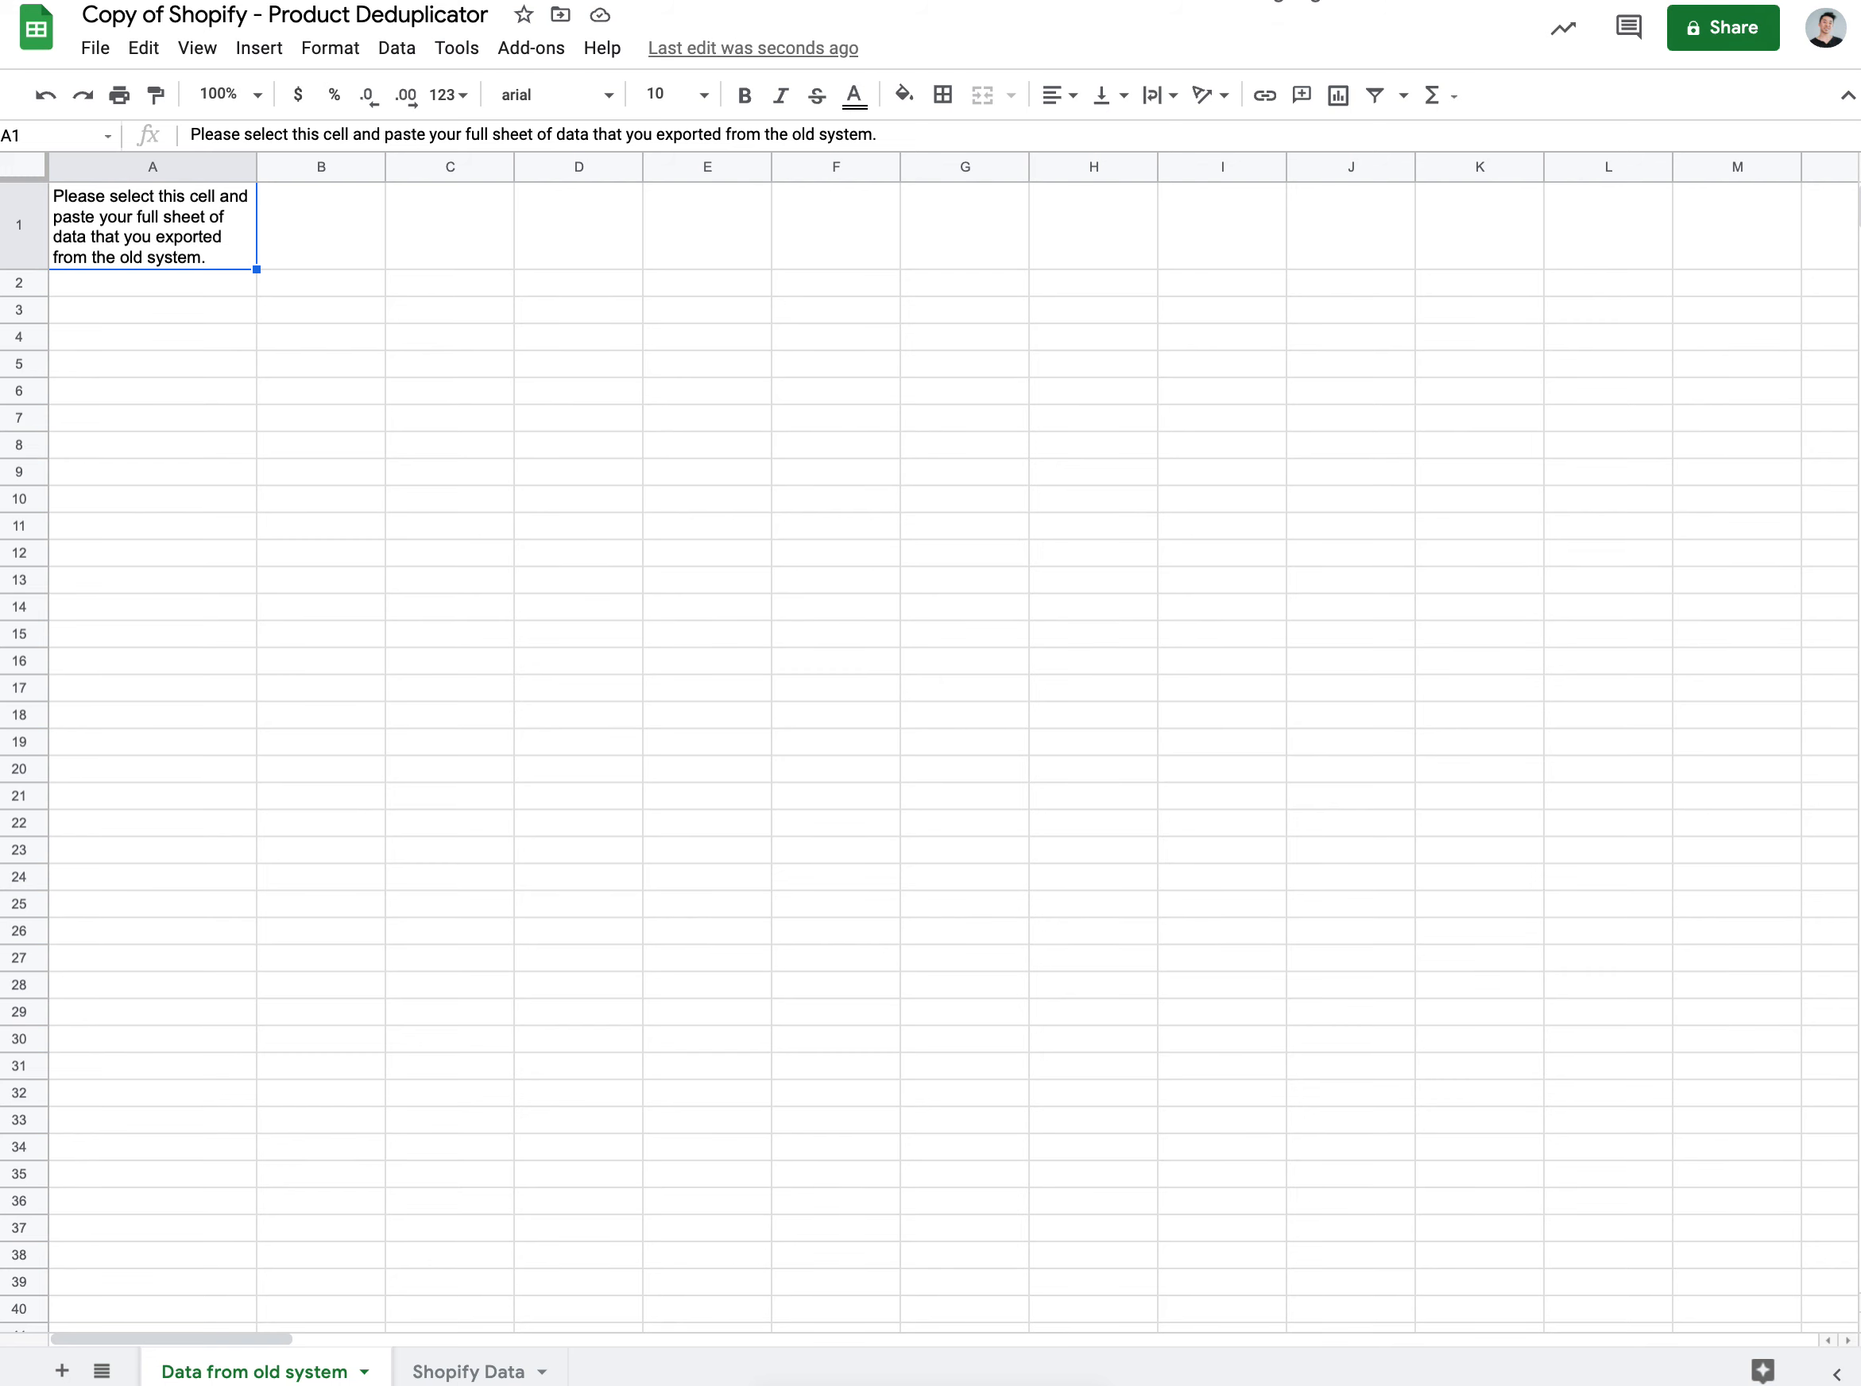
key("ctrl+Tab")
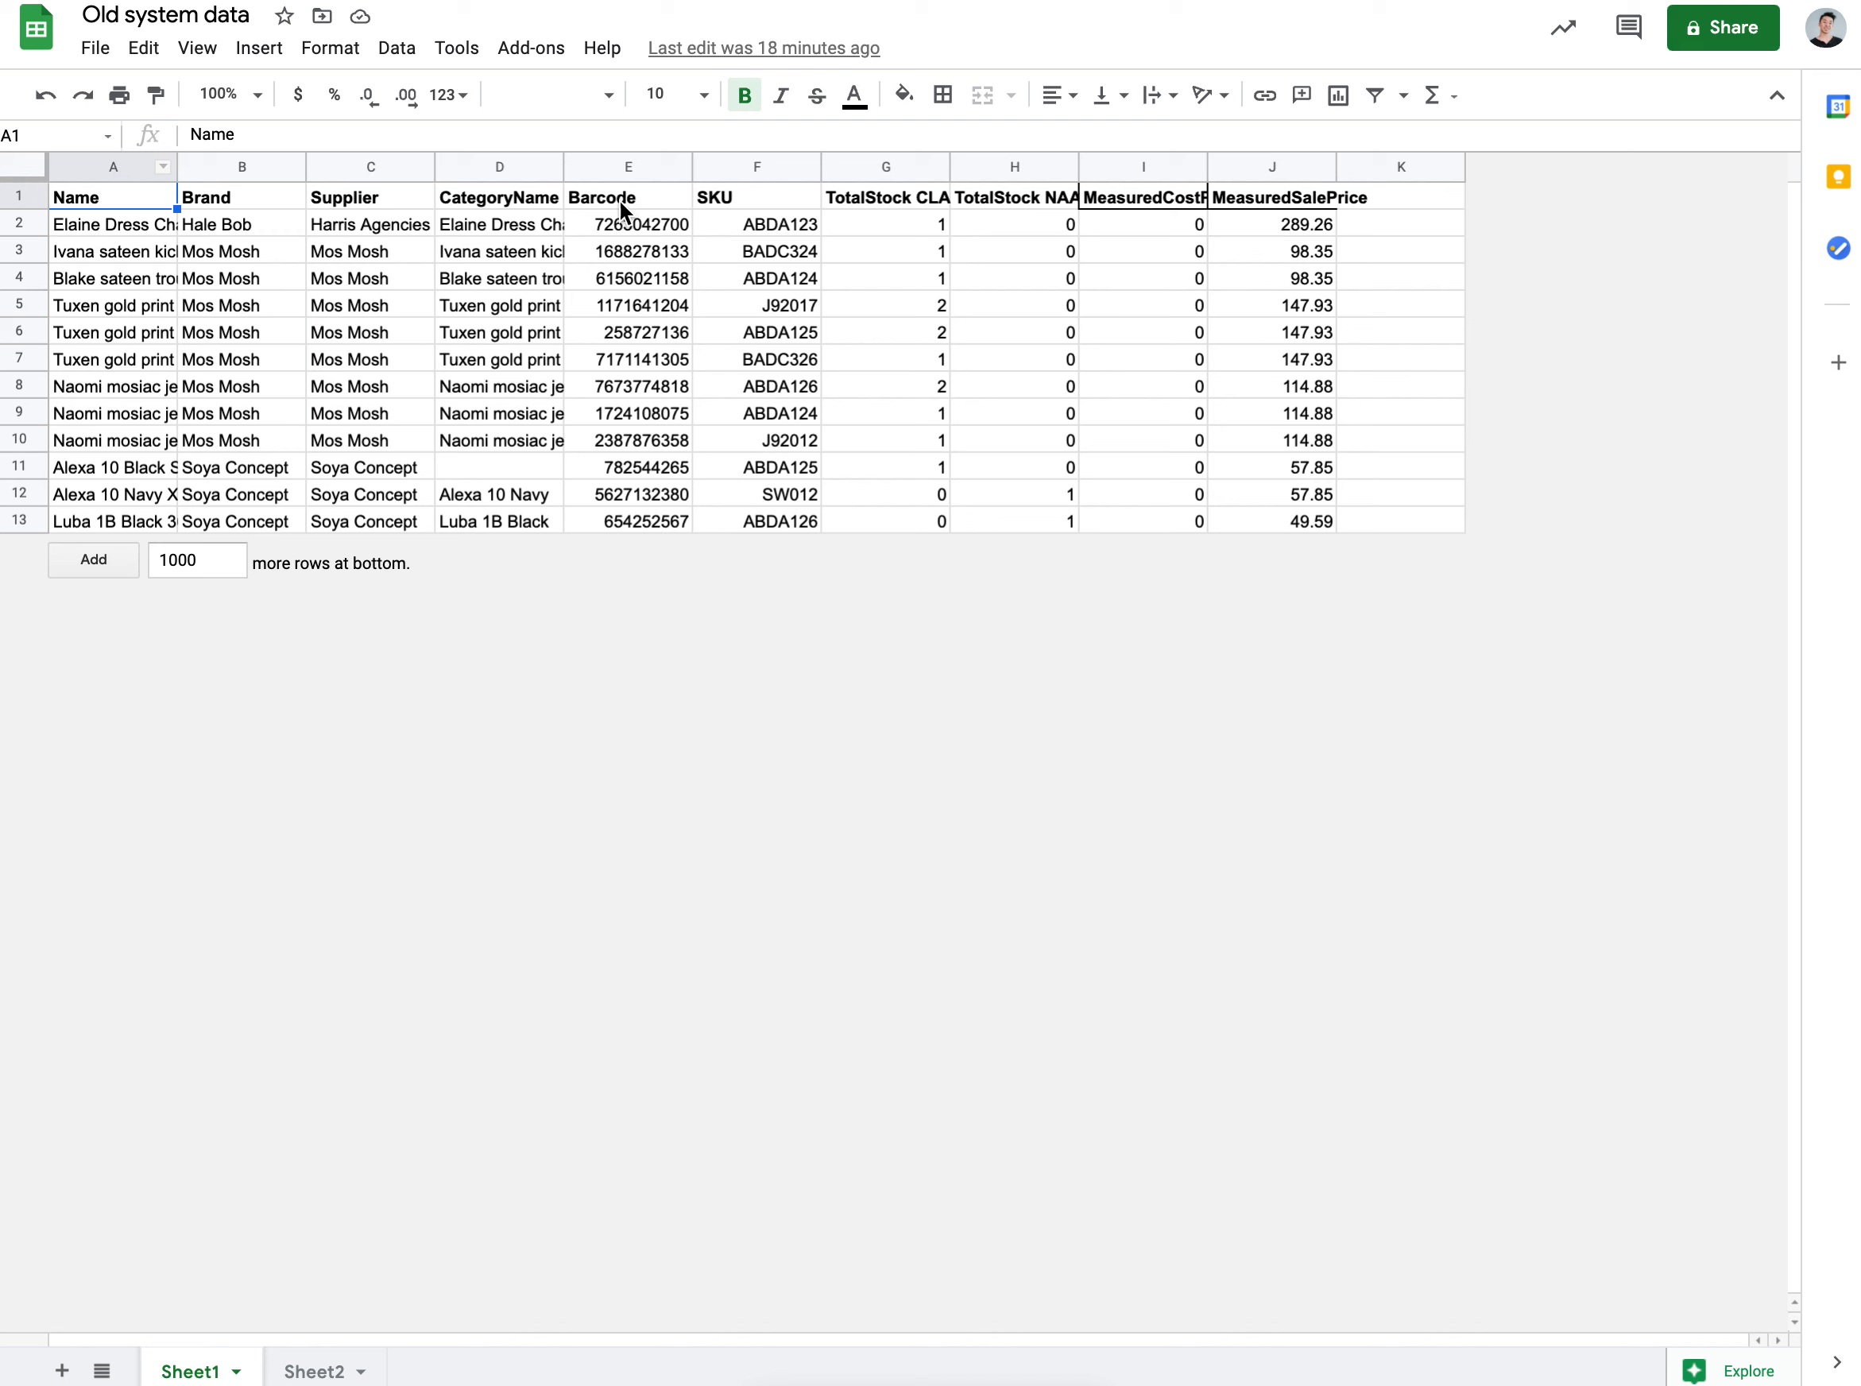
Step: Move the SKU column from column F to the front of the old system data
left_click(739, 163)
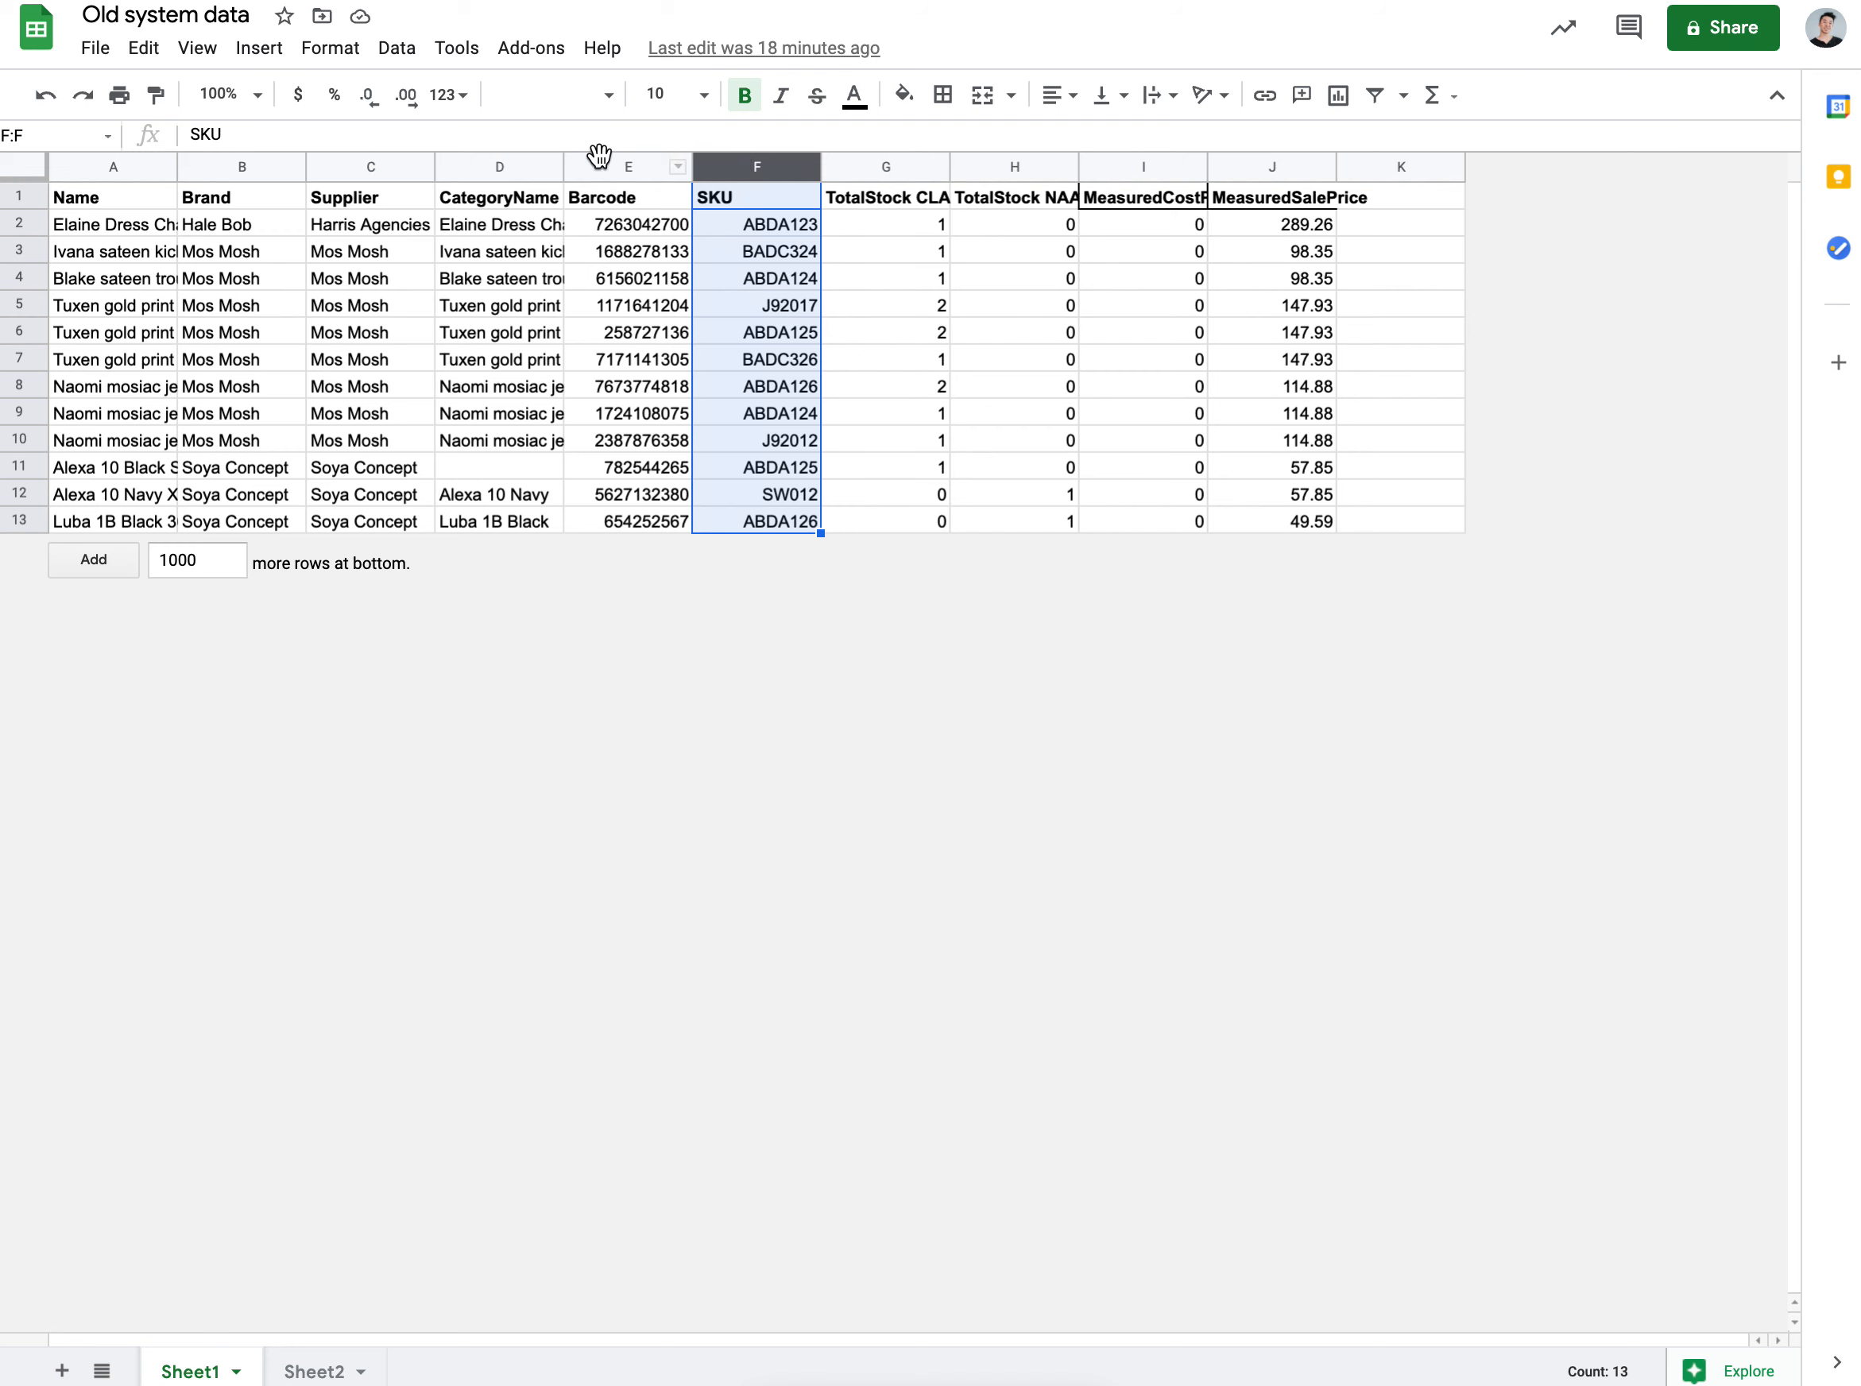
left_click(618, 161)
left_click(748, 159)
left_click_drag(761, 162, 118, 154)
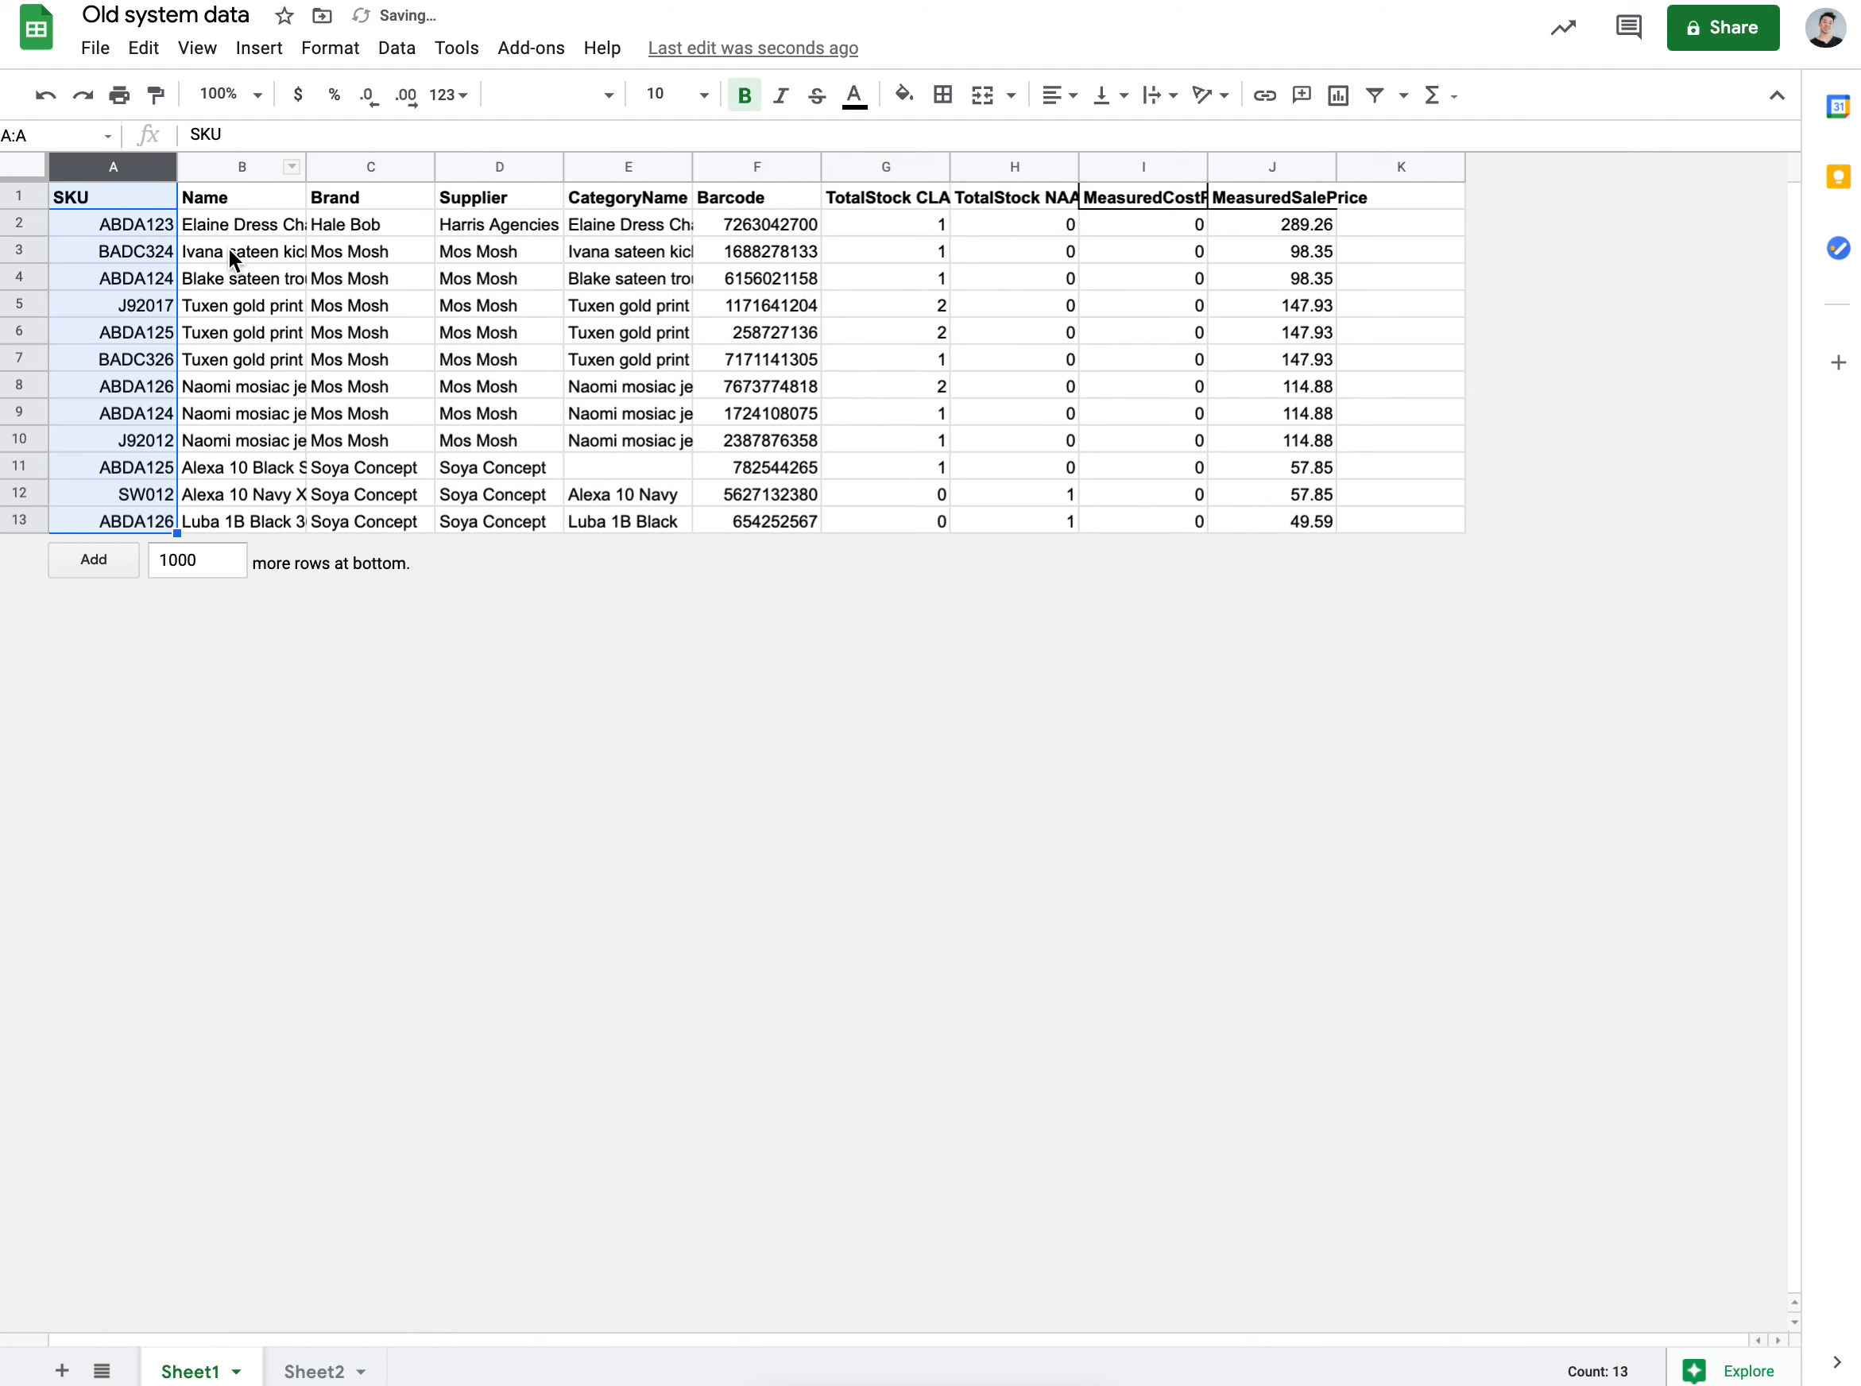
left_click(140, 252)
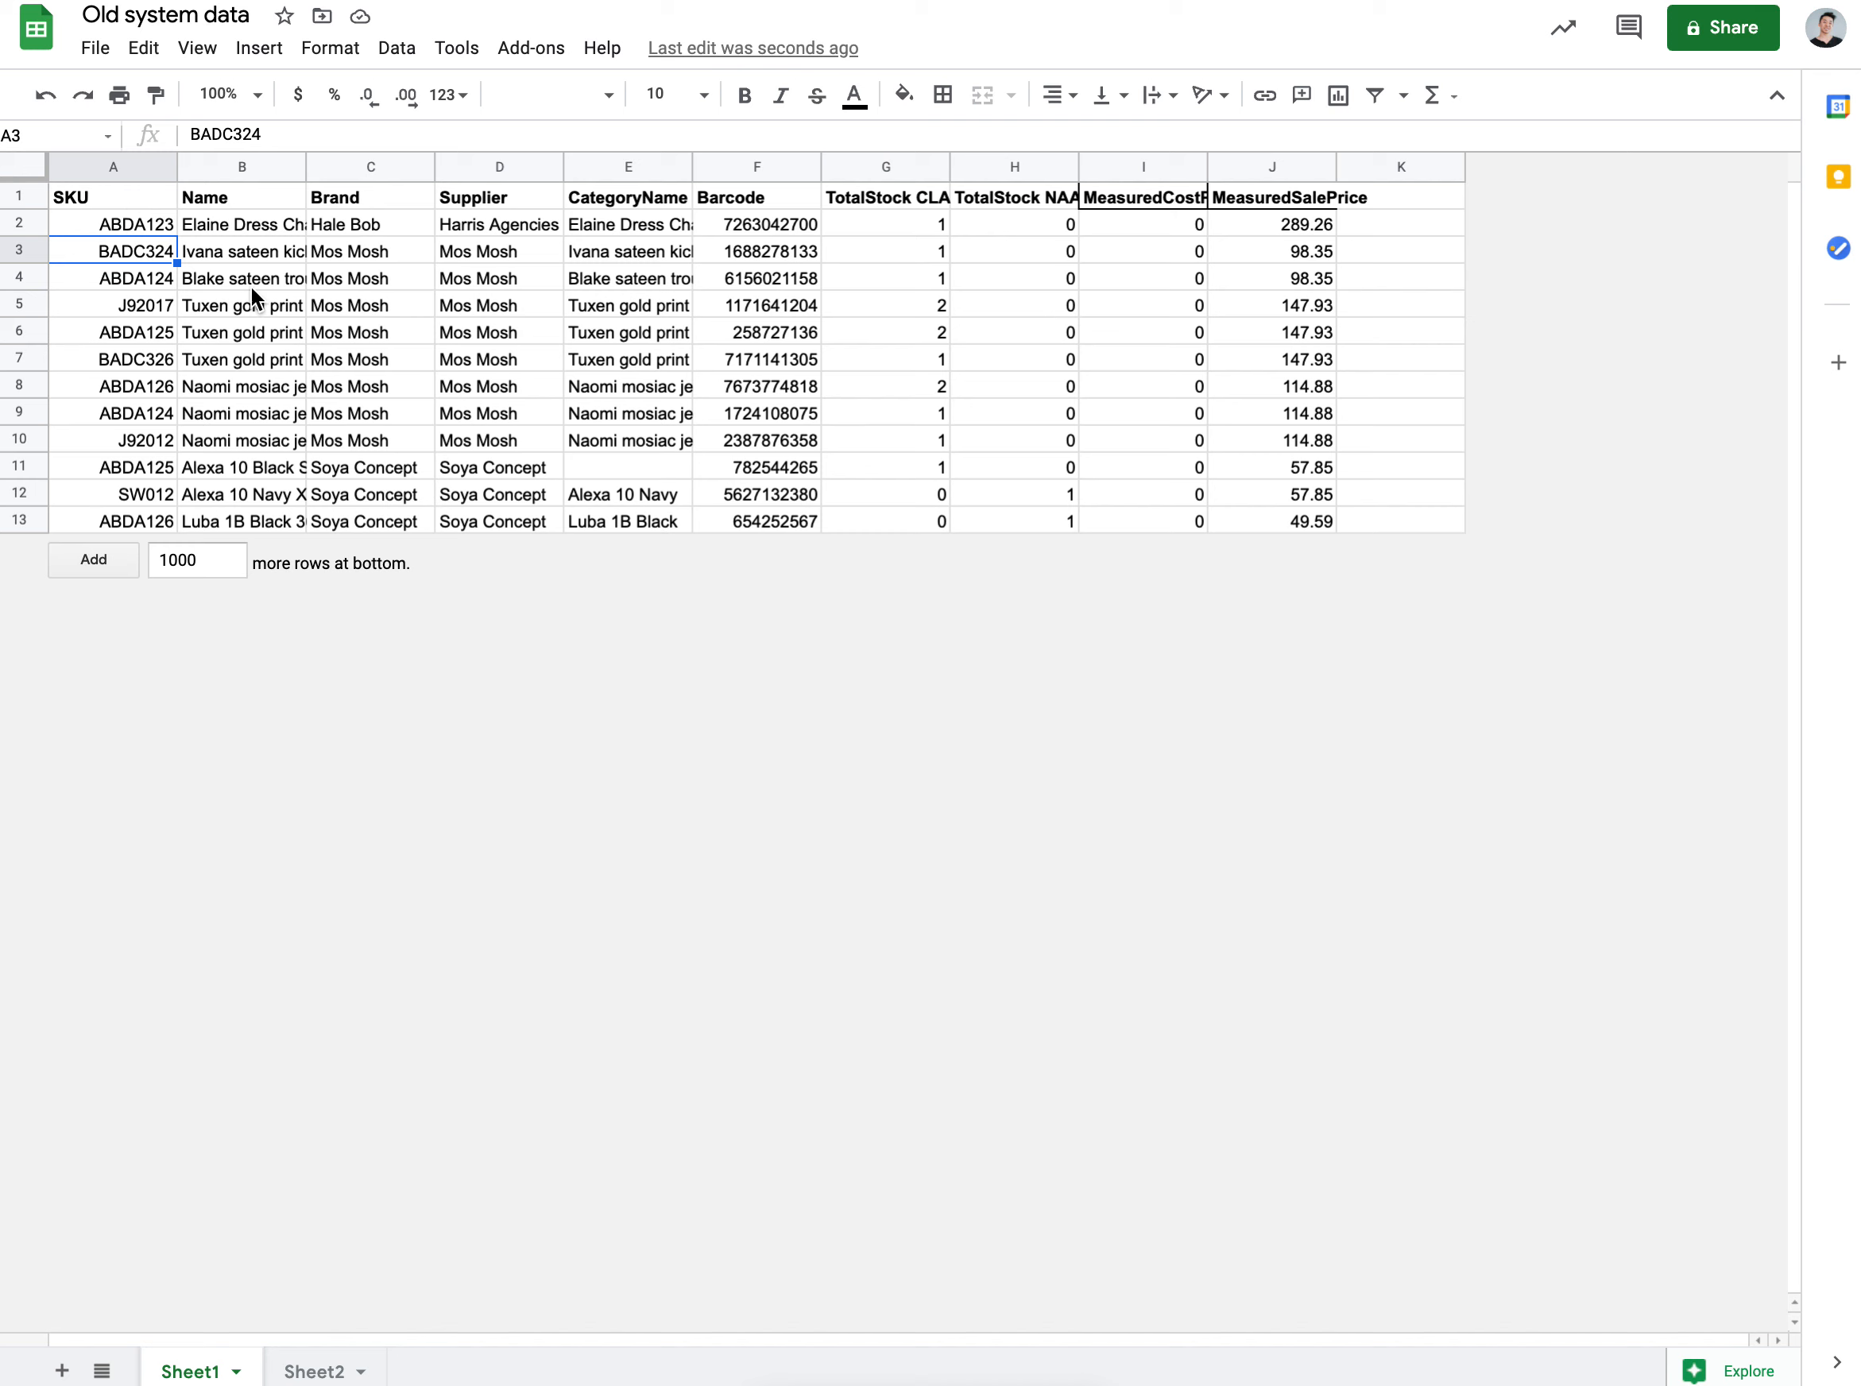
Step: Copy the whole A1:J13 old-system table and return to the deduplicator copy
key("ctrl+a")
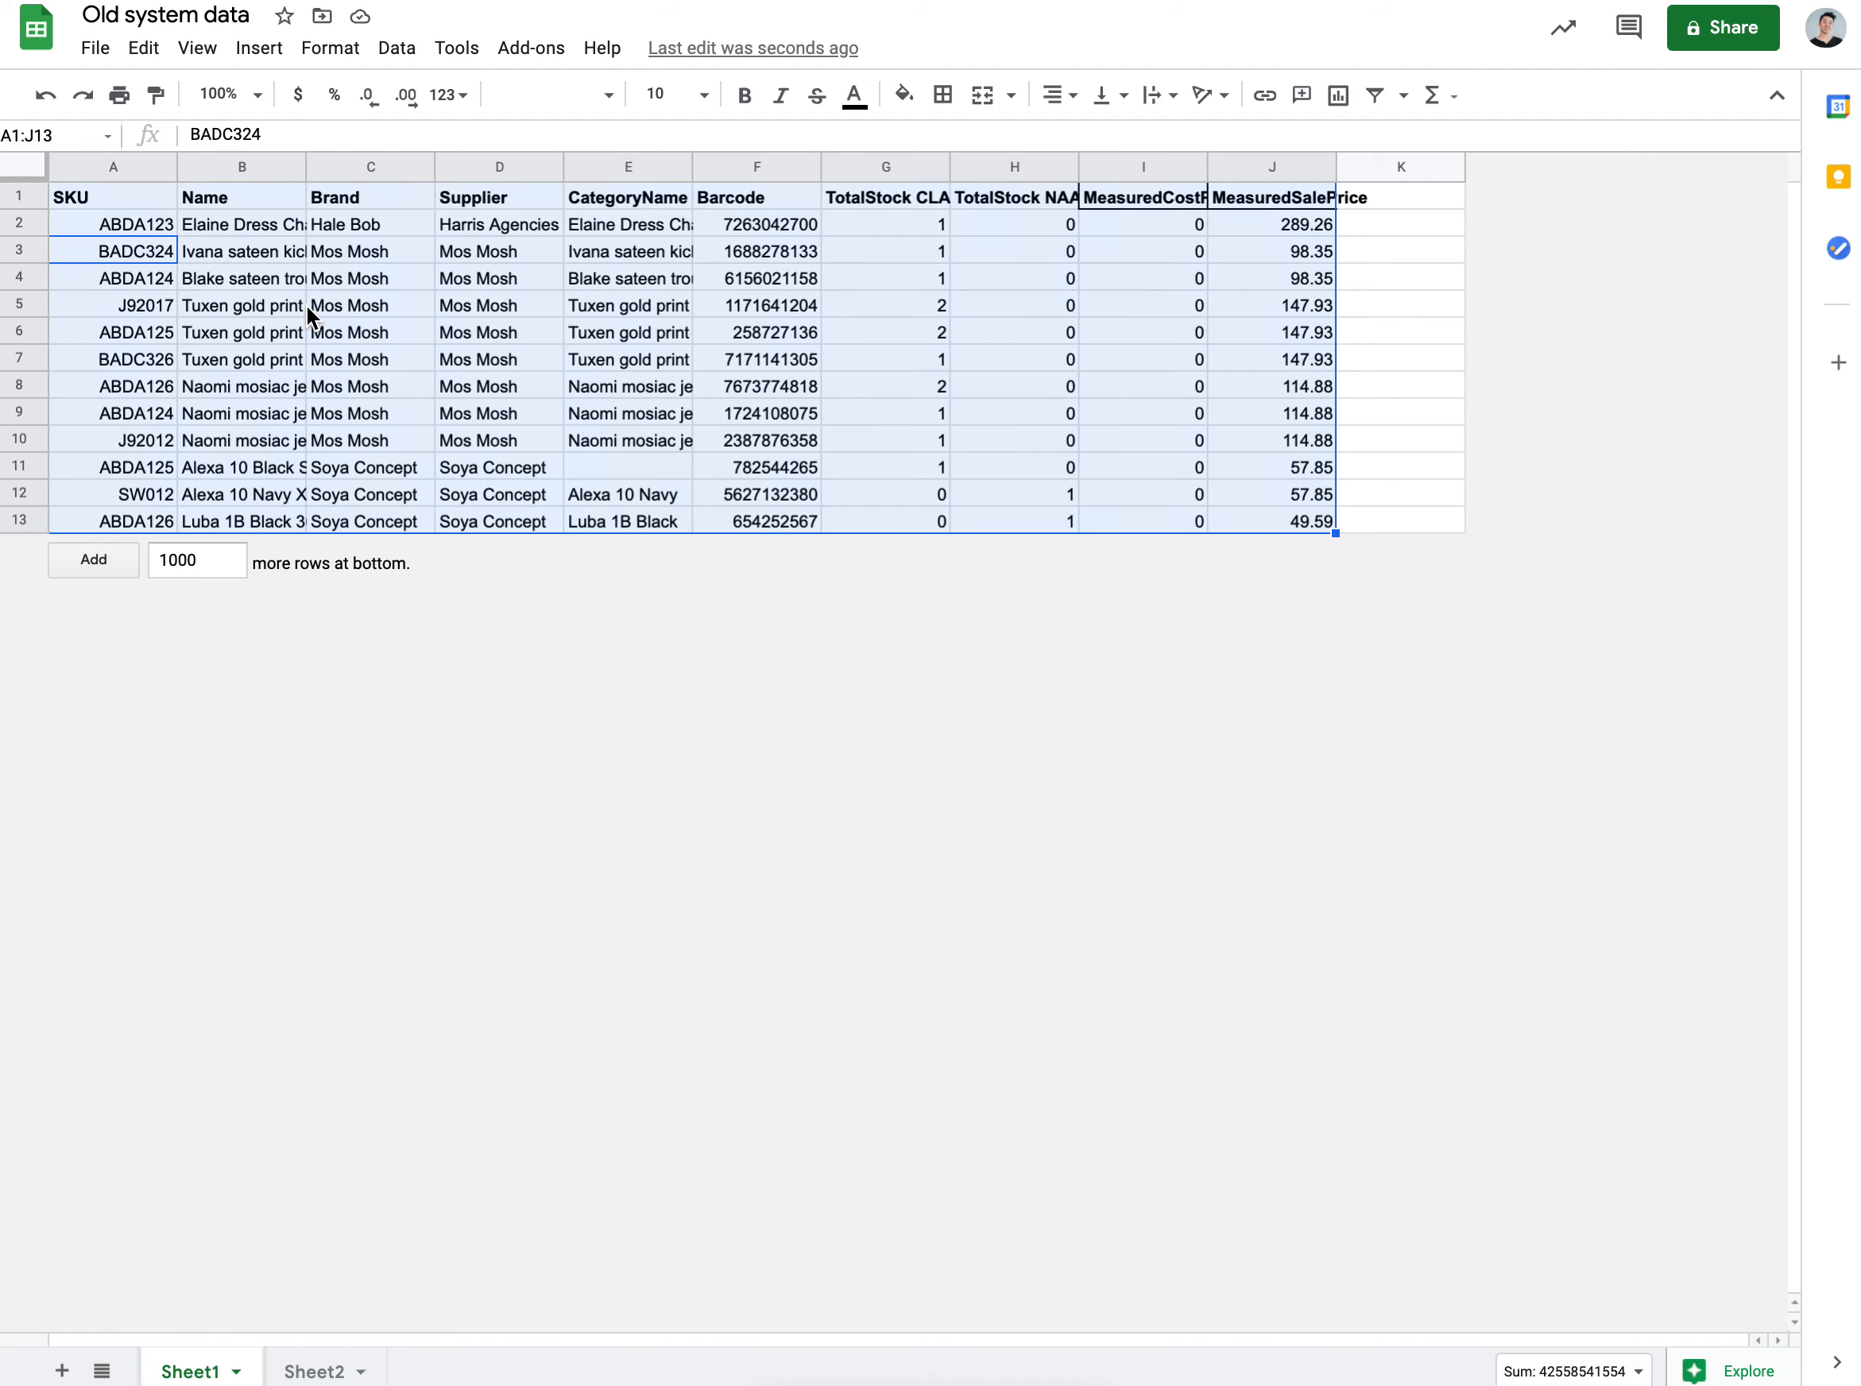
key("ctrl+c")
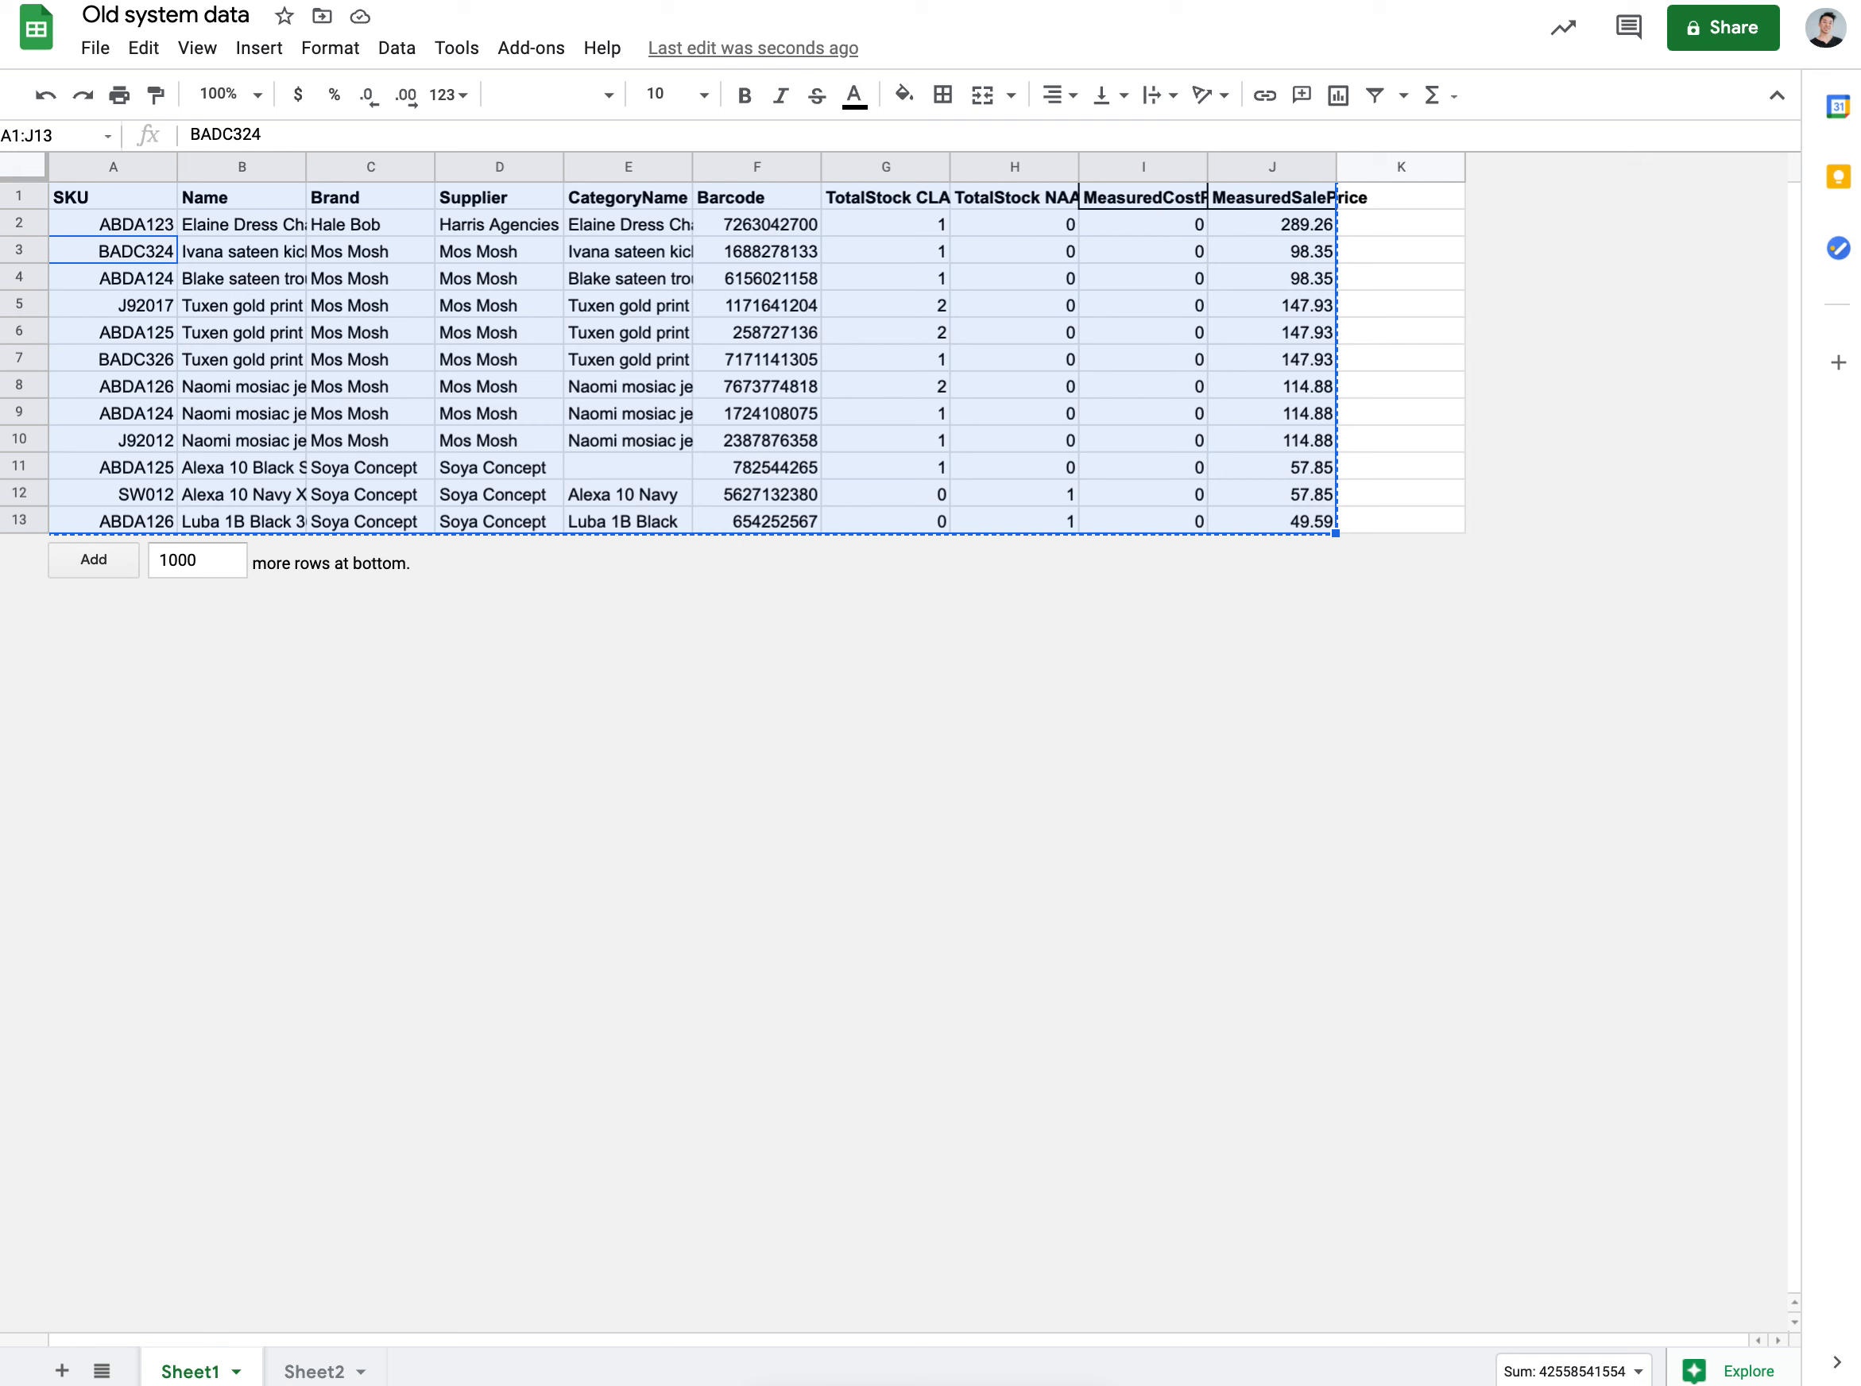
left_click(1035, 1)
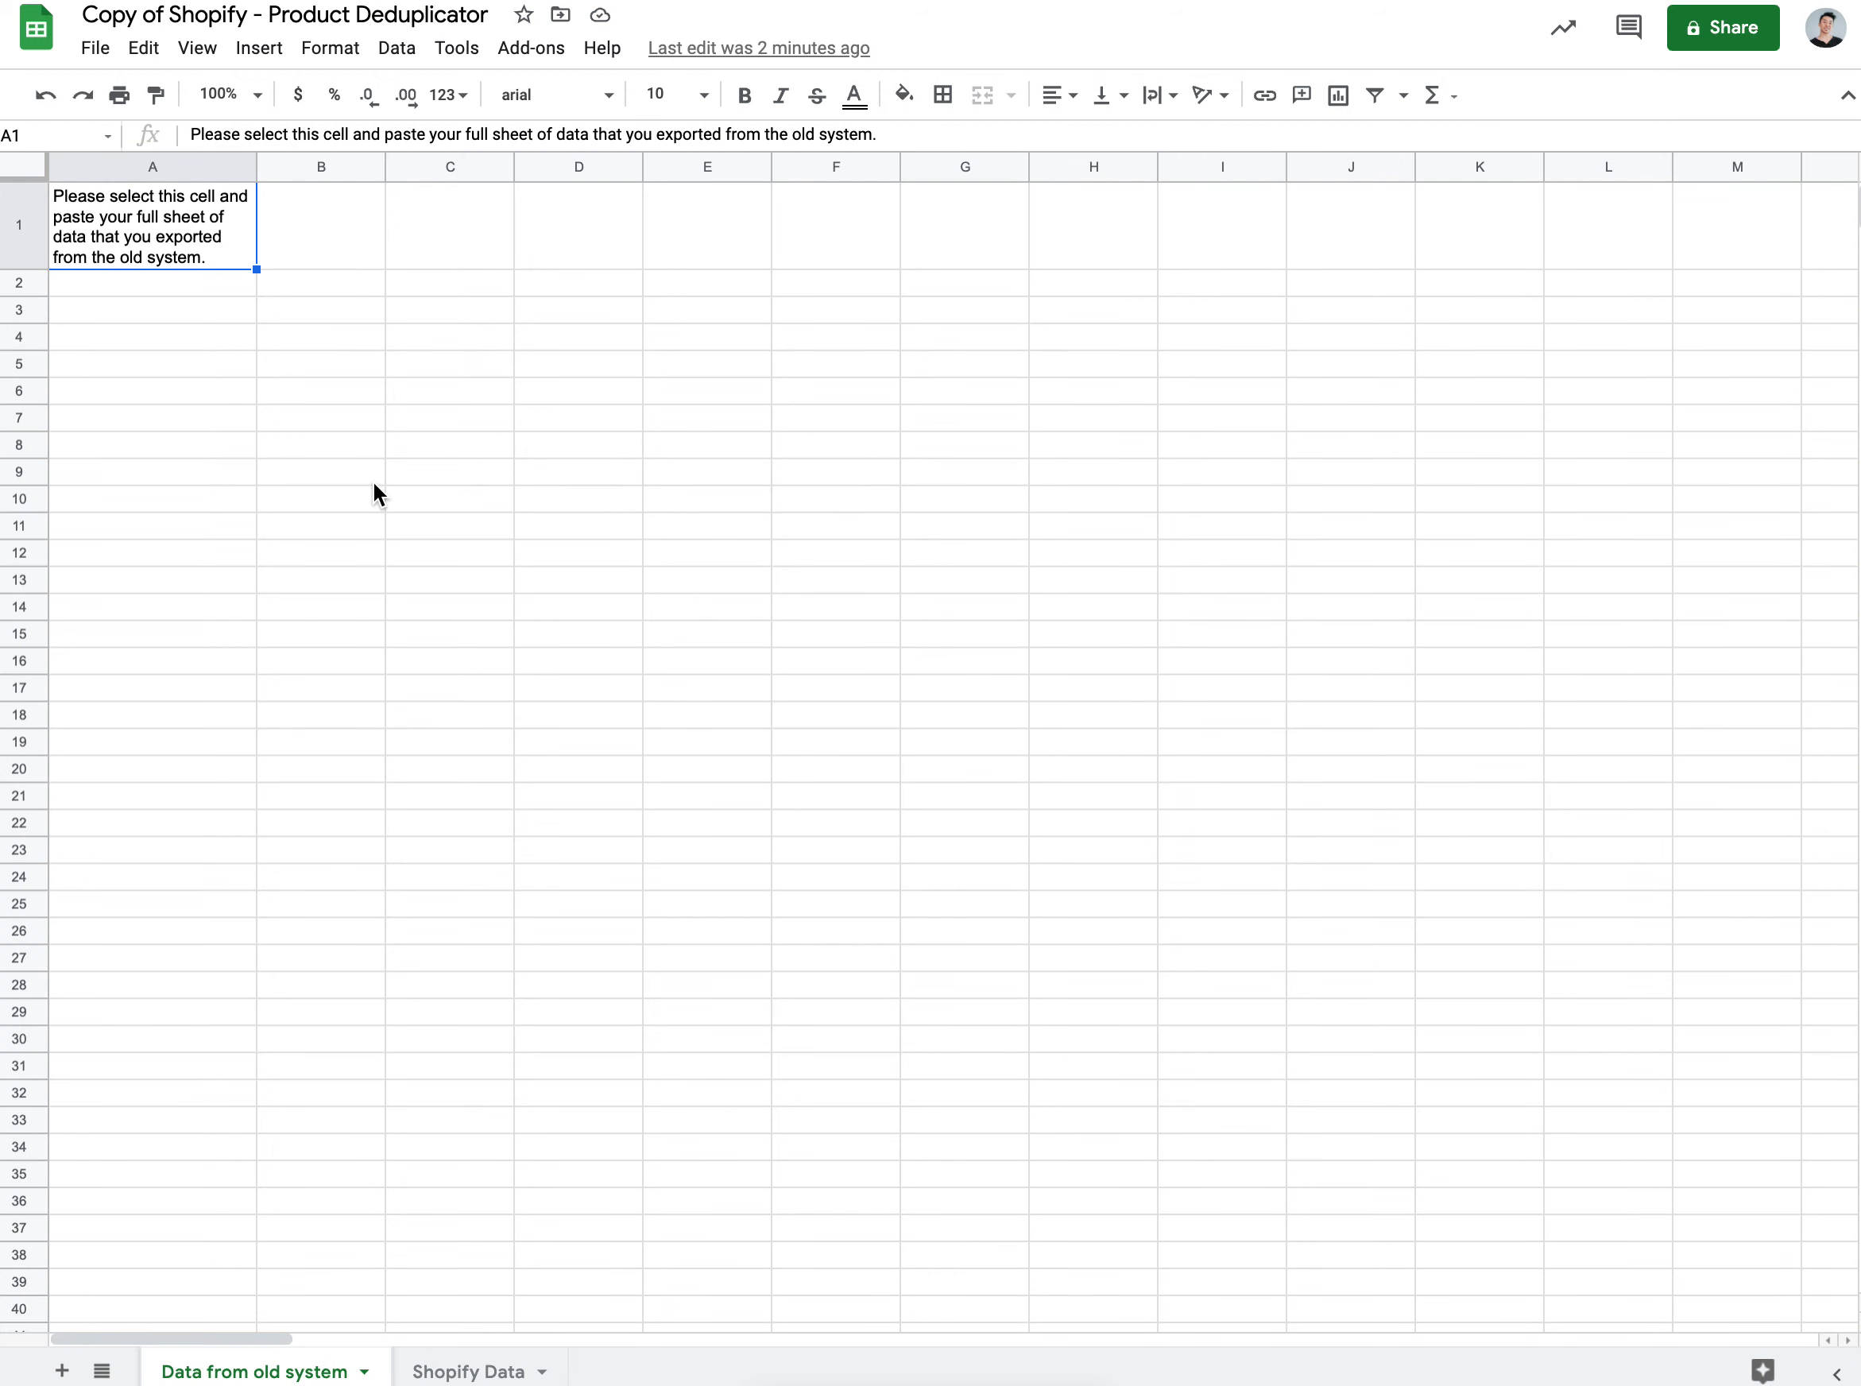
Step: Paste the old-system table, SKU column first, into A1 of Data from old system
left_click(241, 268)
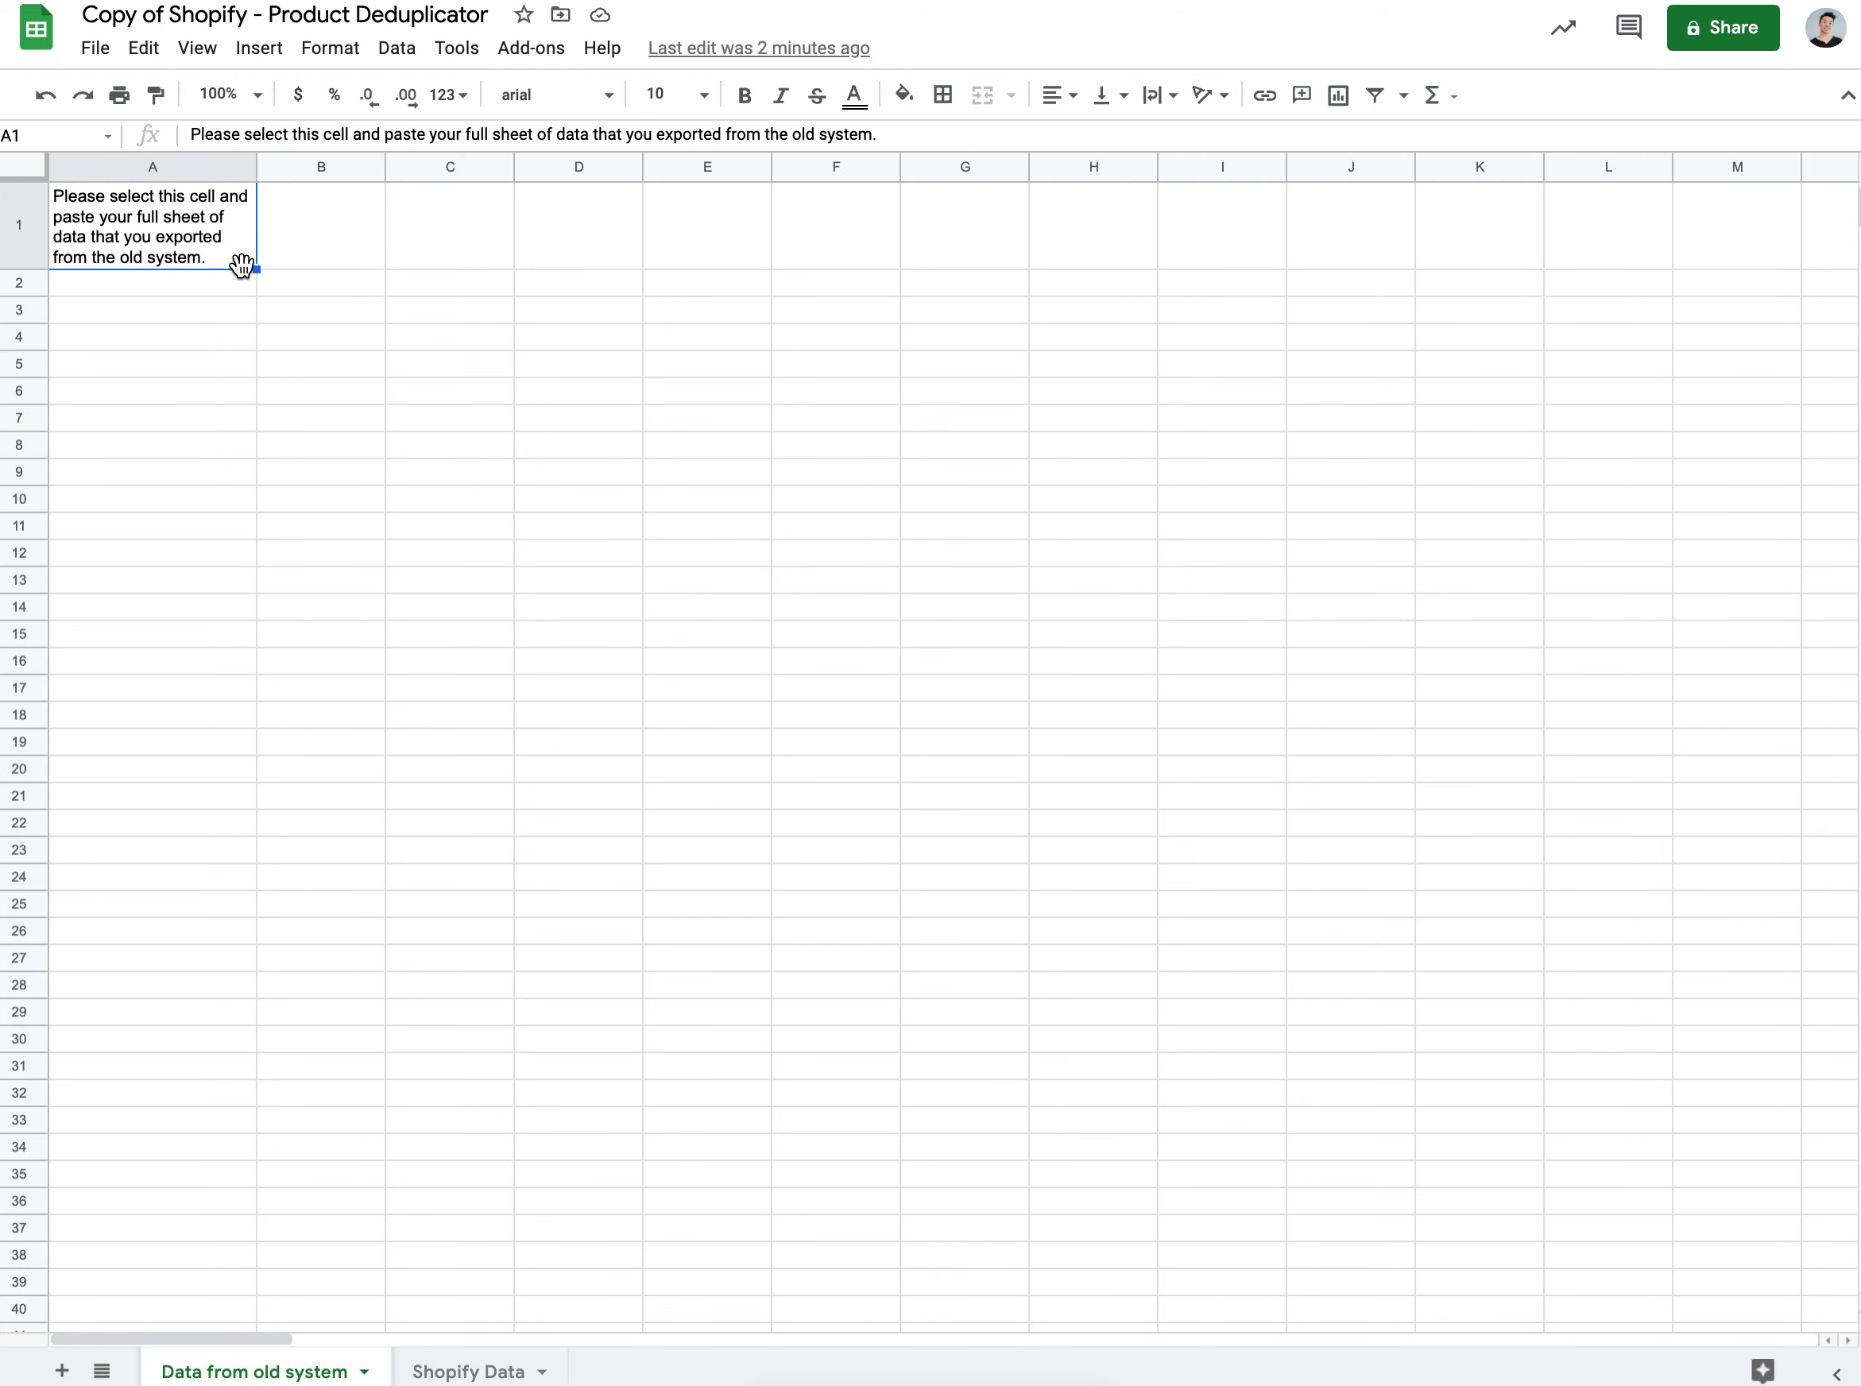
left_click(310, 247)
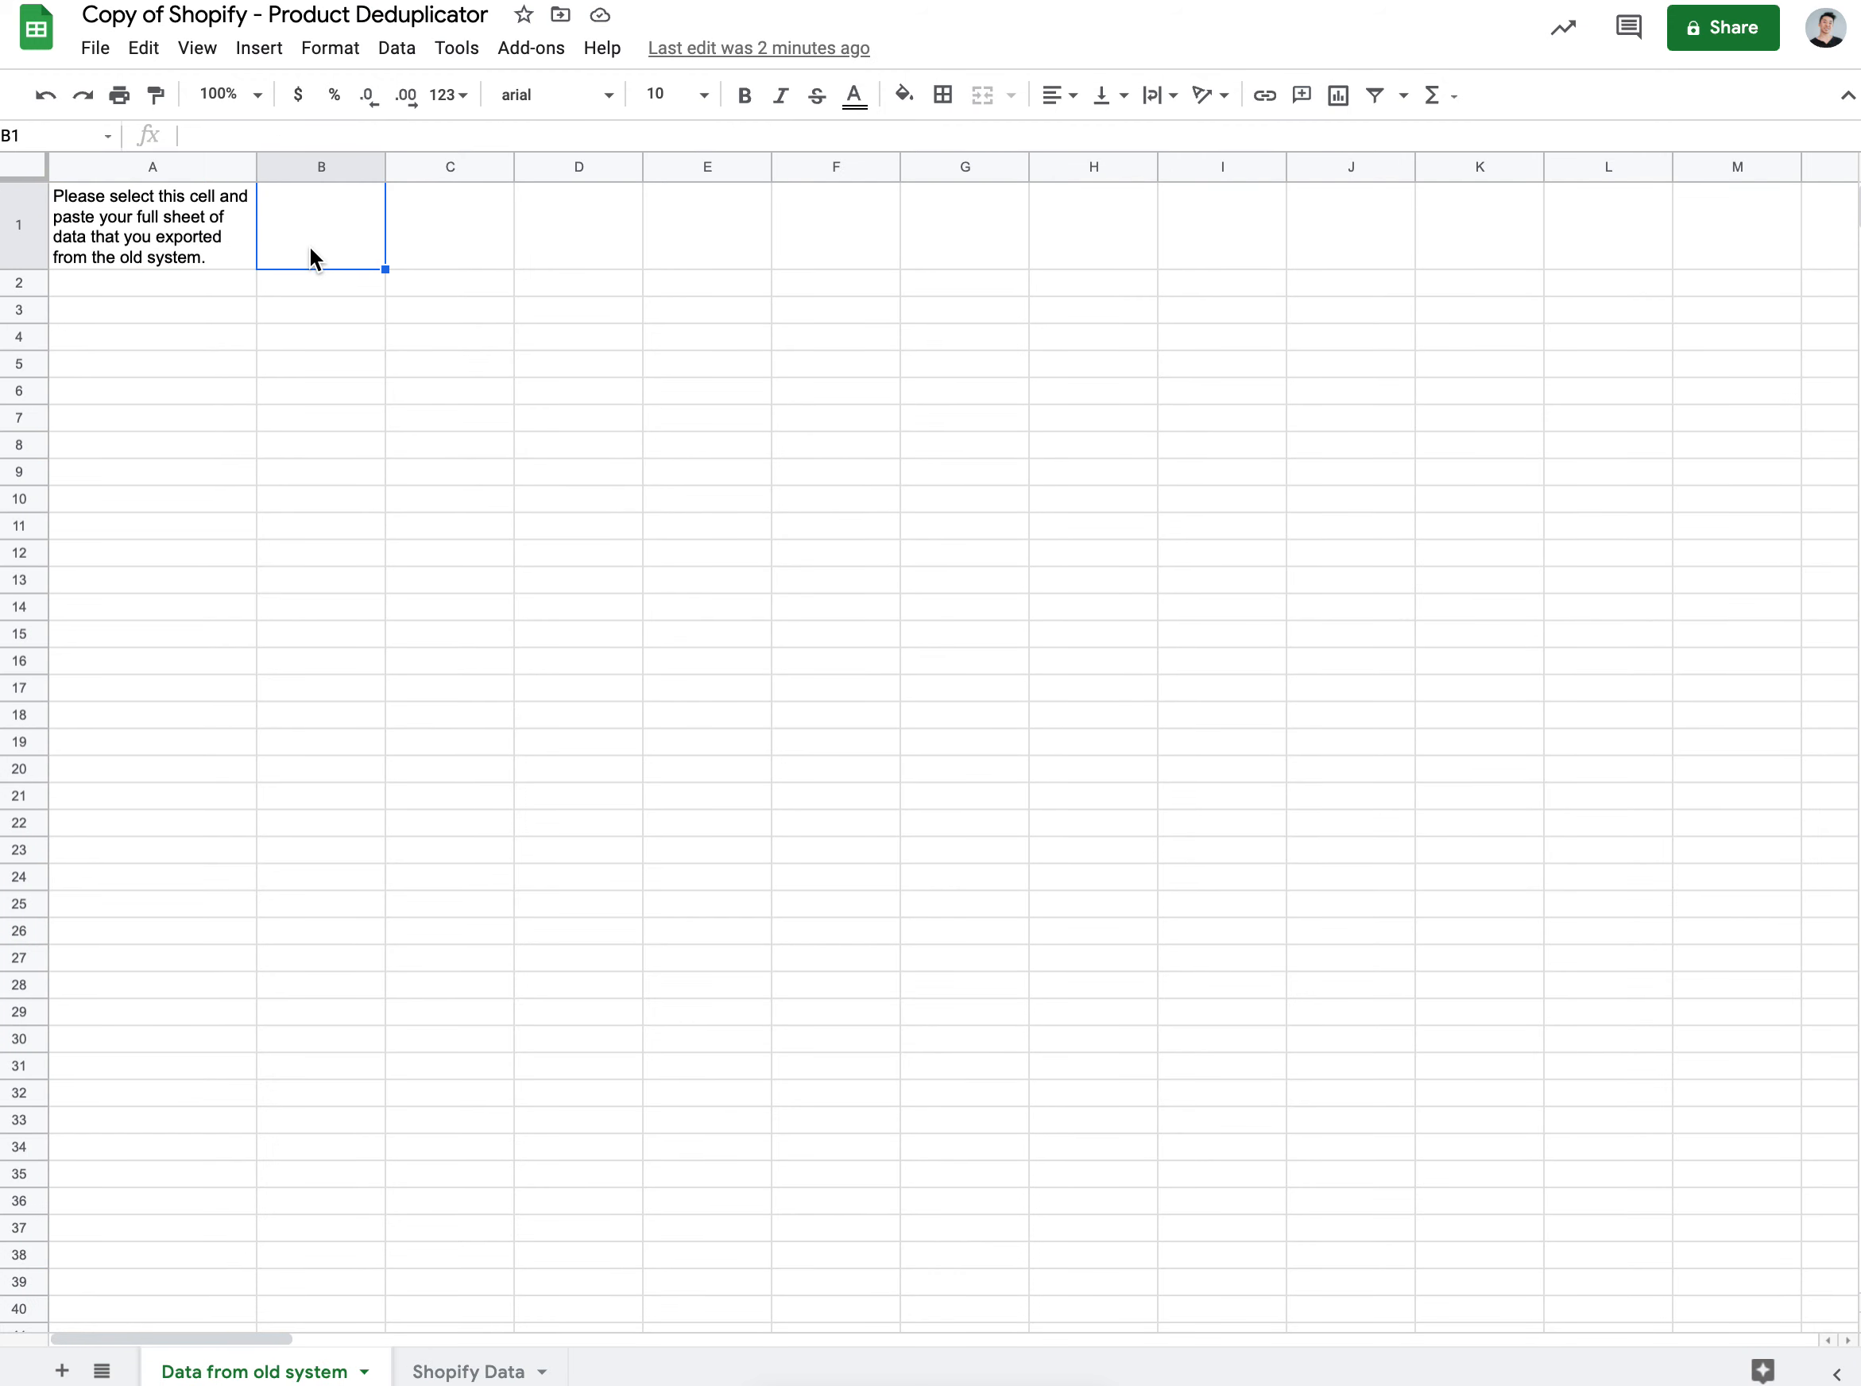
left_click(155, 240)
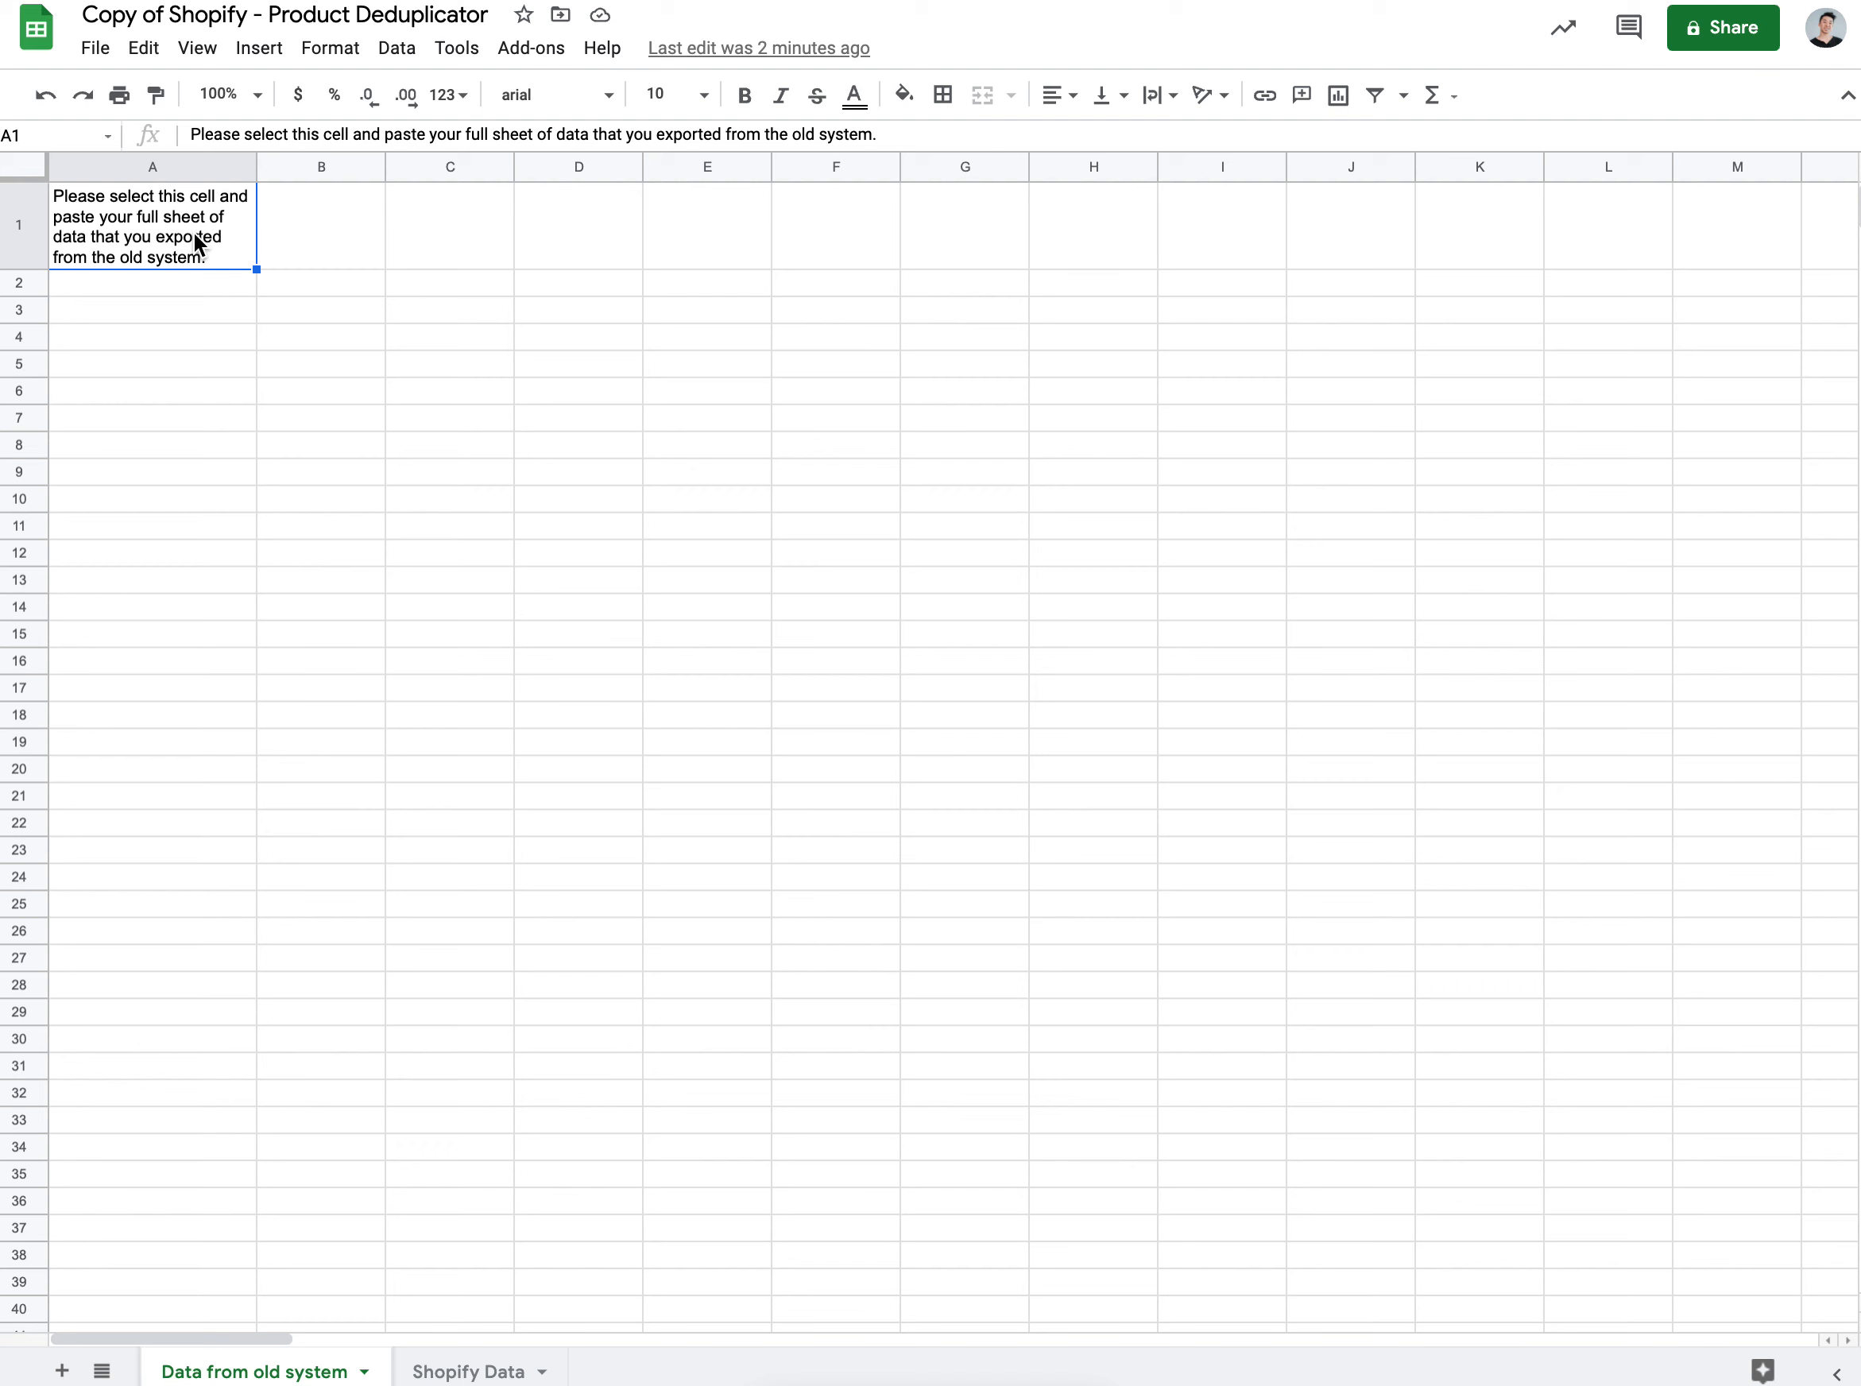
left_click(144, 48)
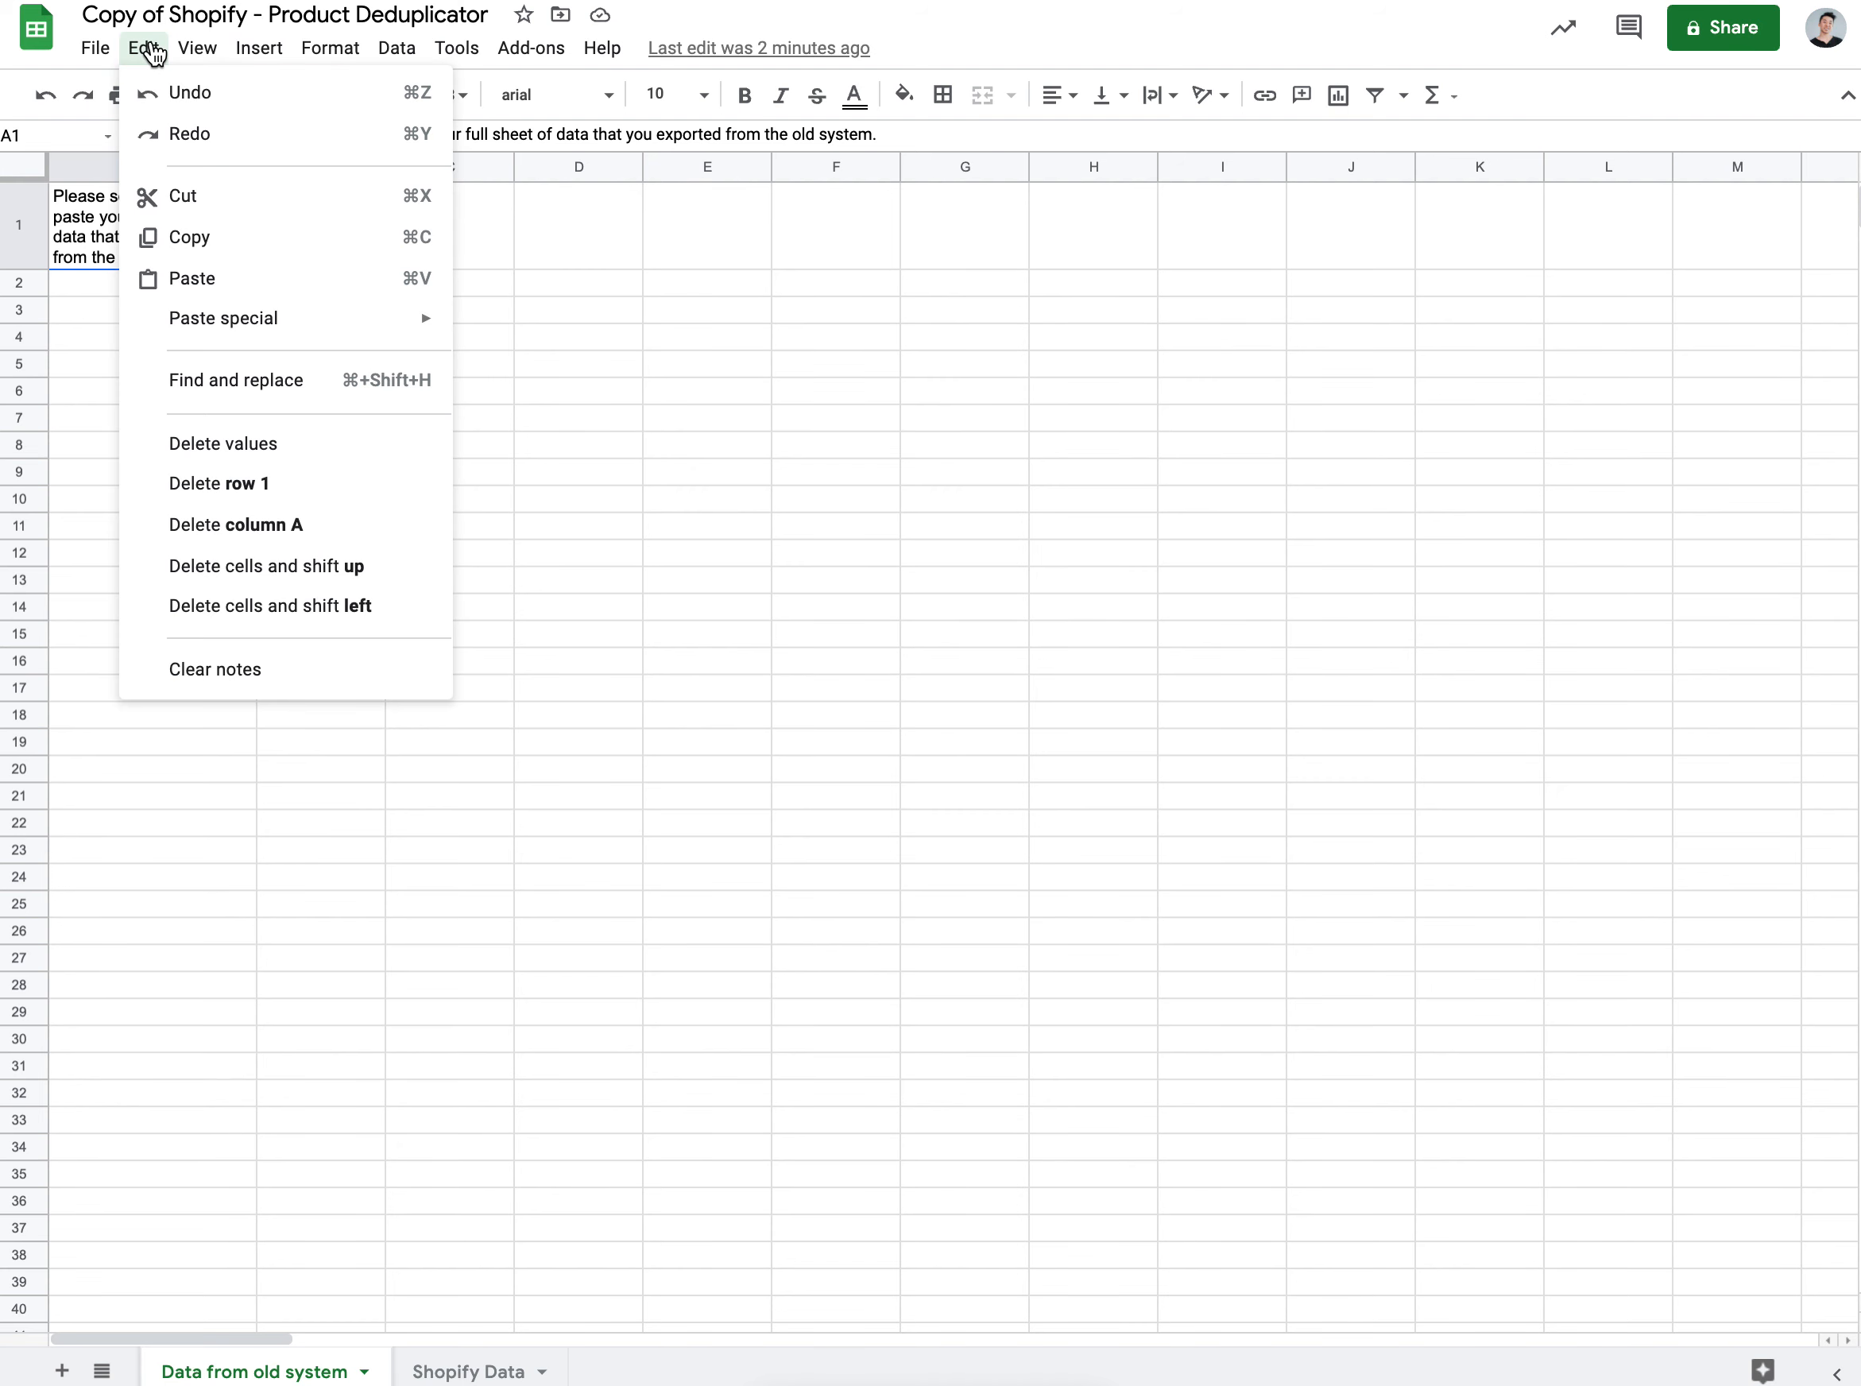
left_click(233, 288)
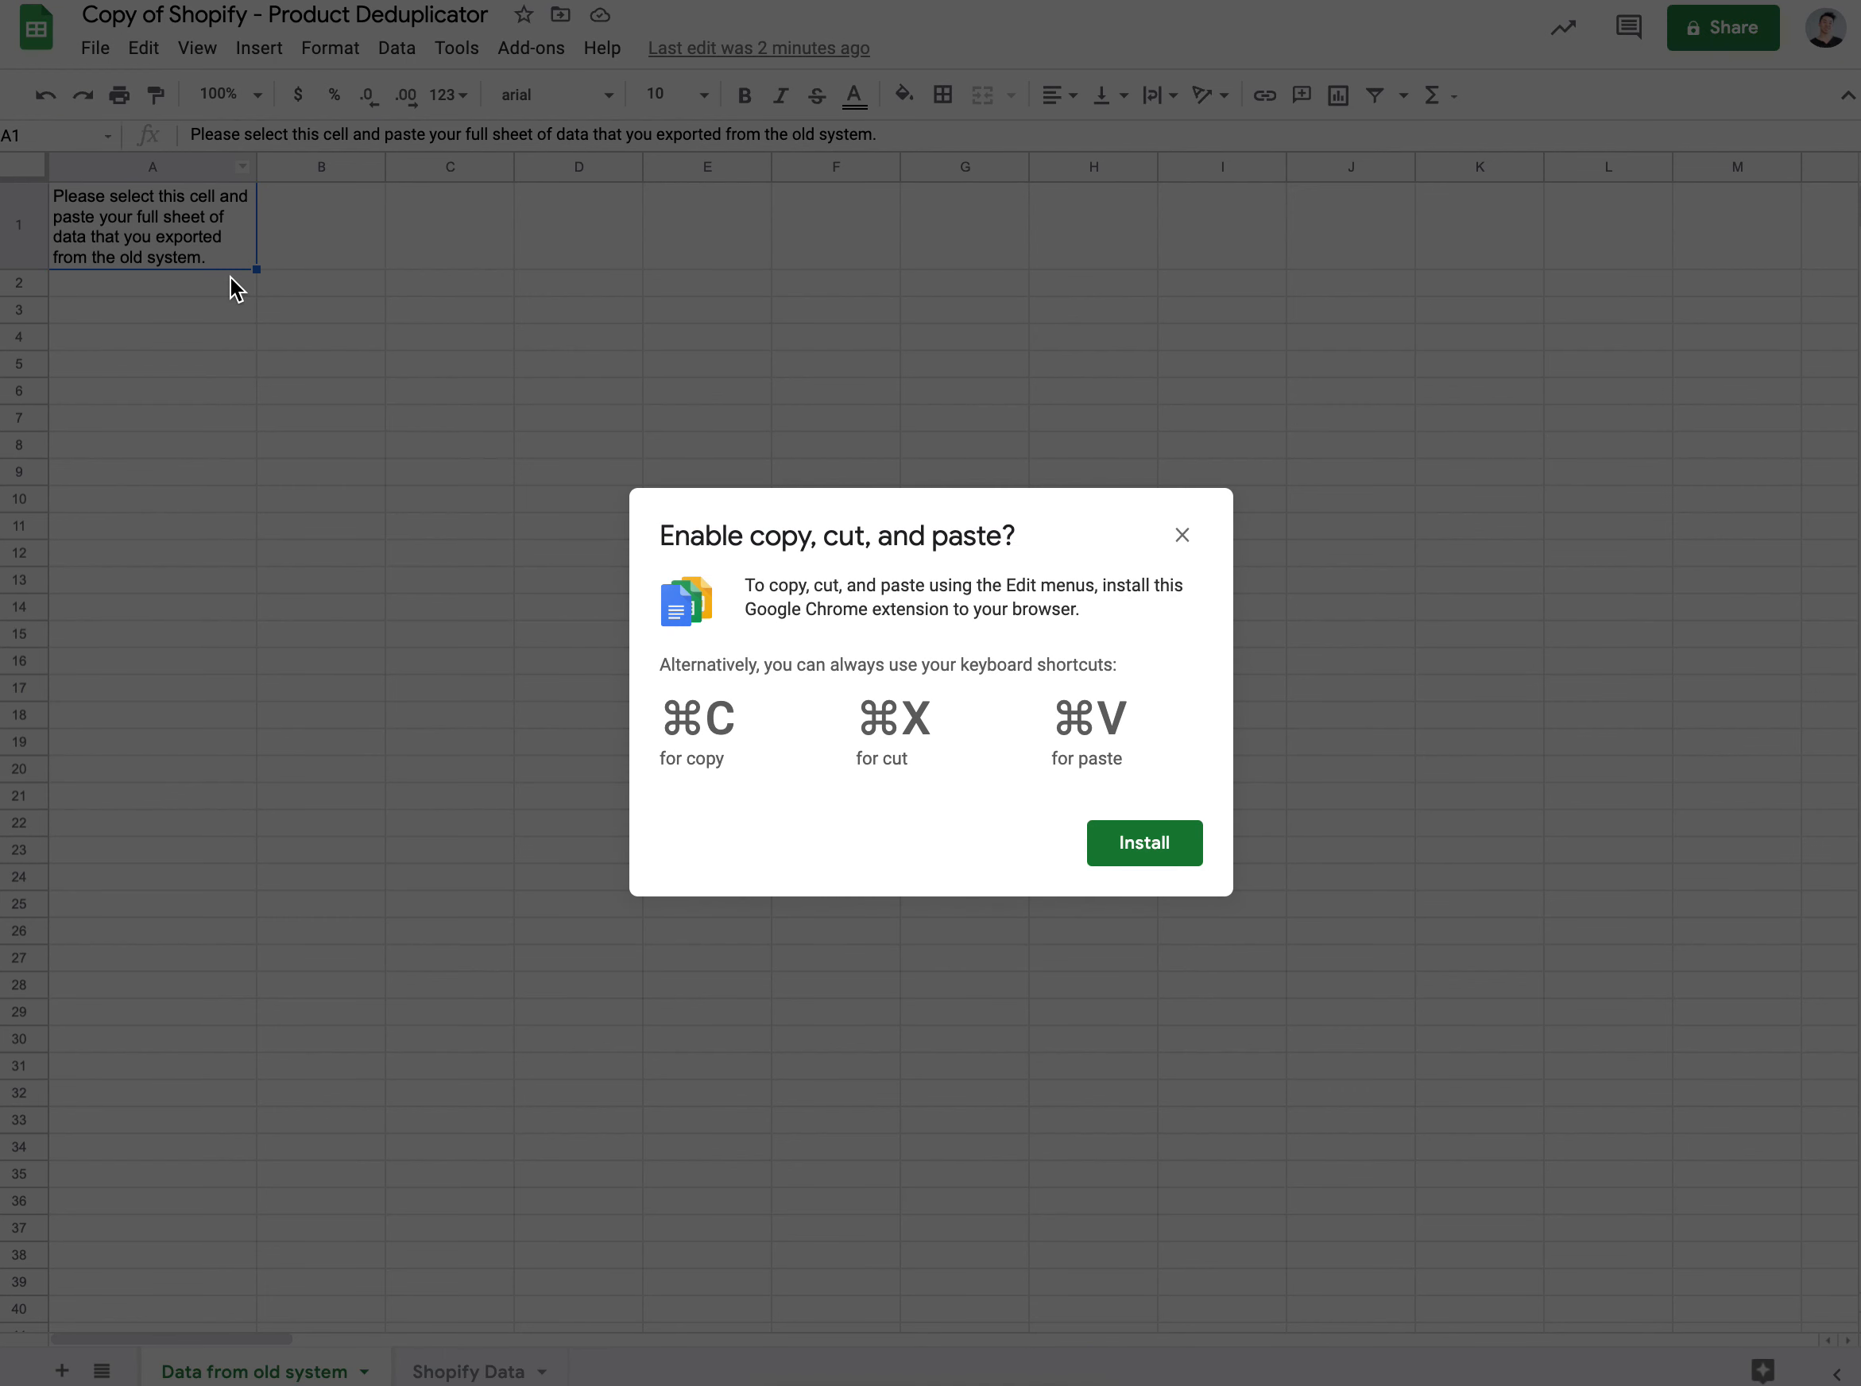
left_click(1187, 536)
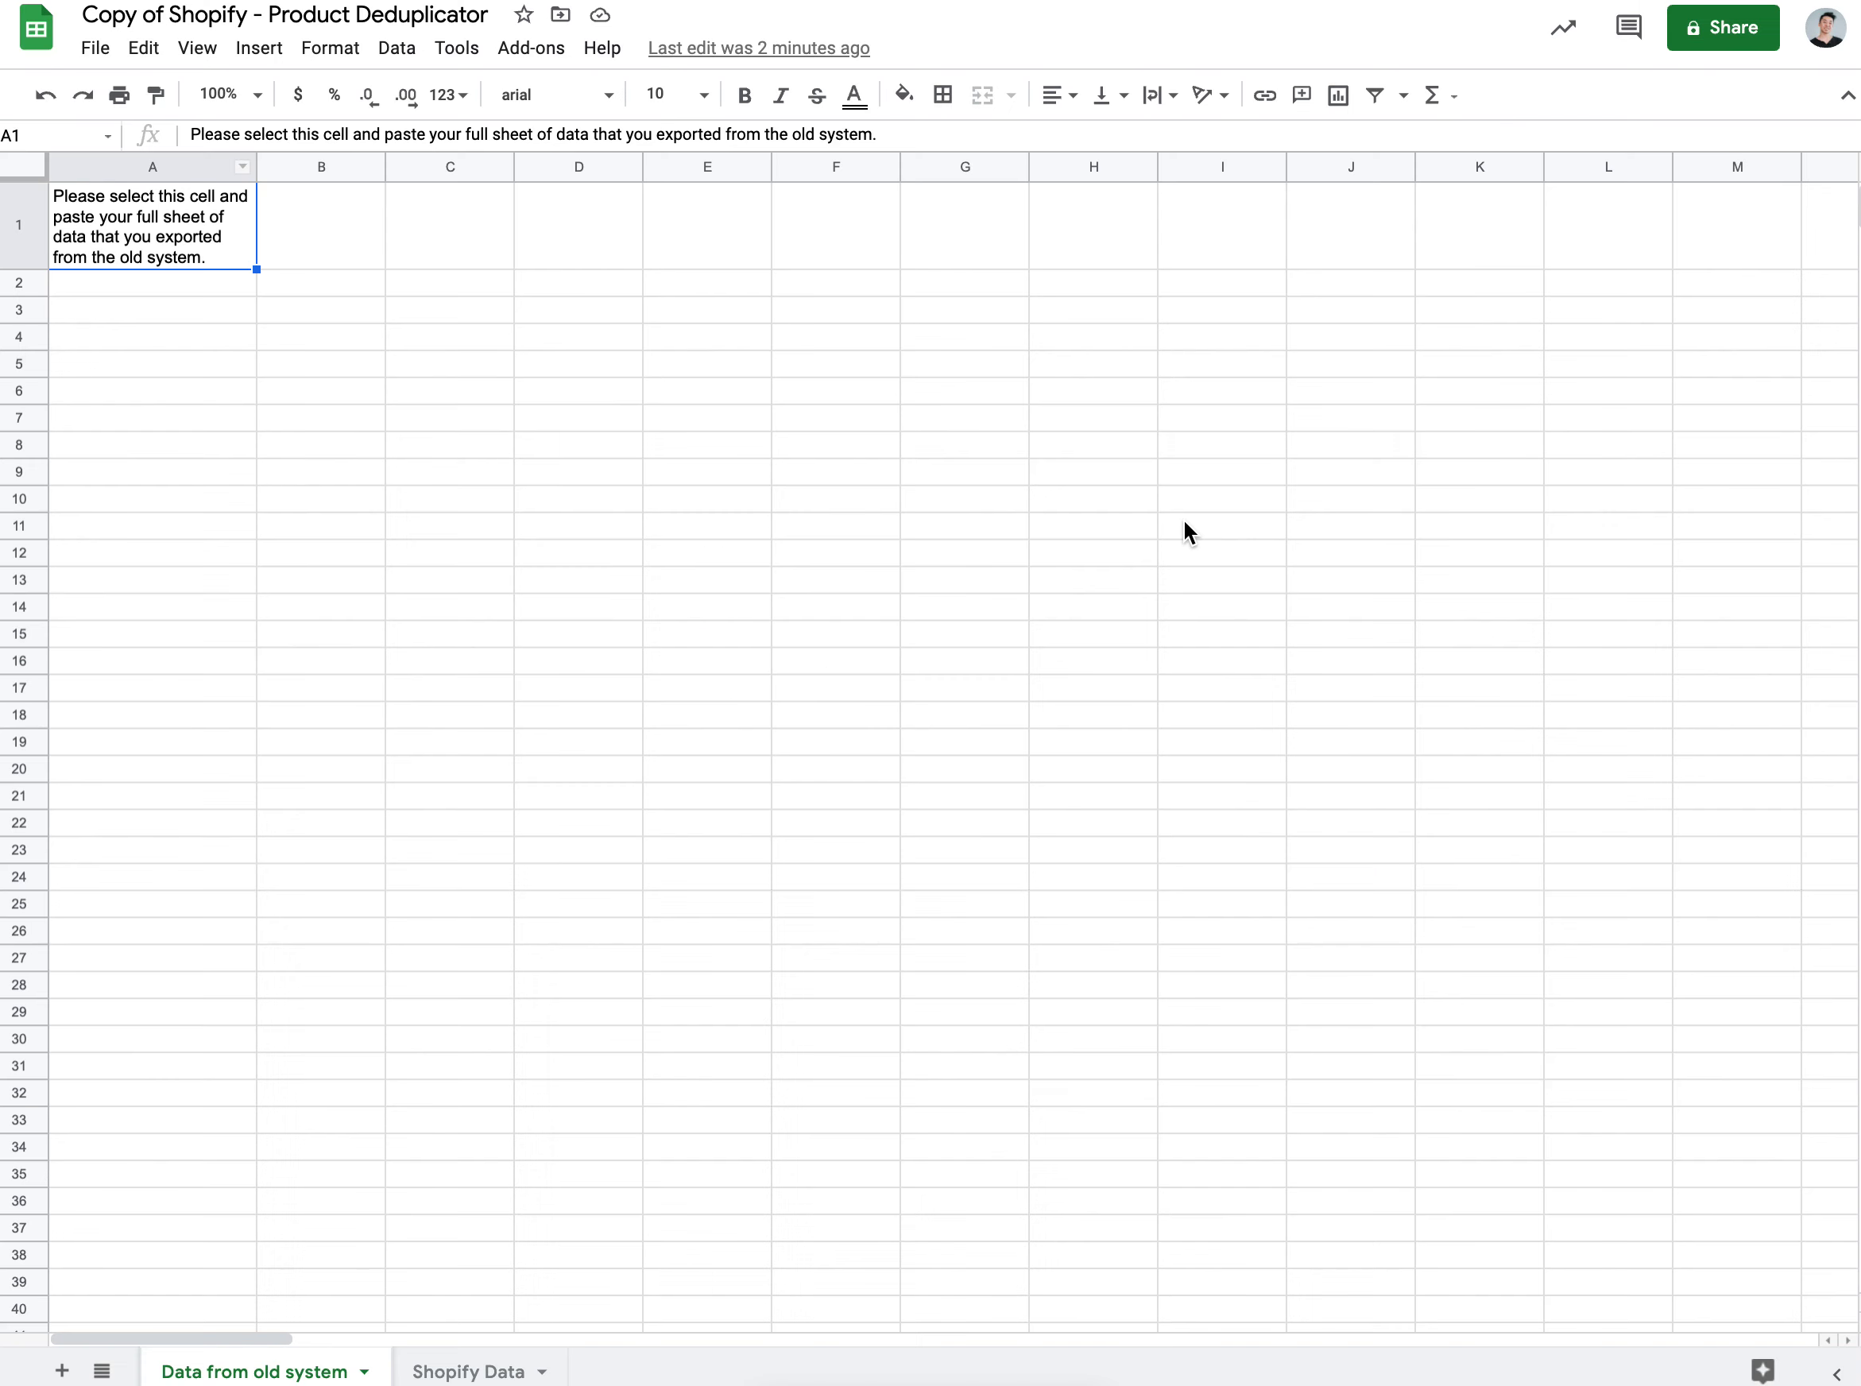
key("super+v")
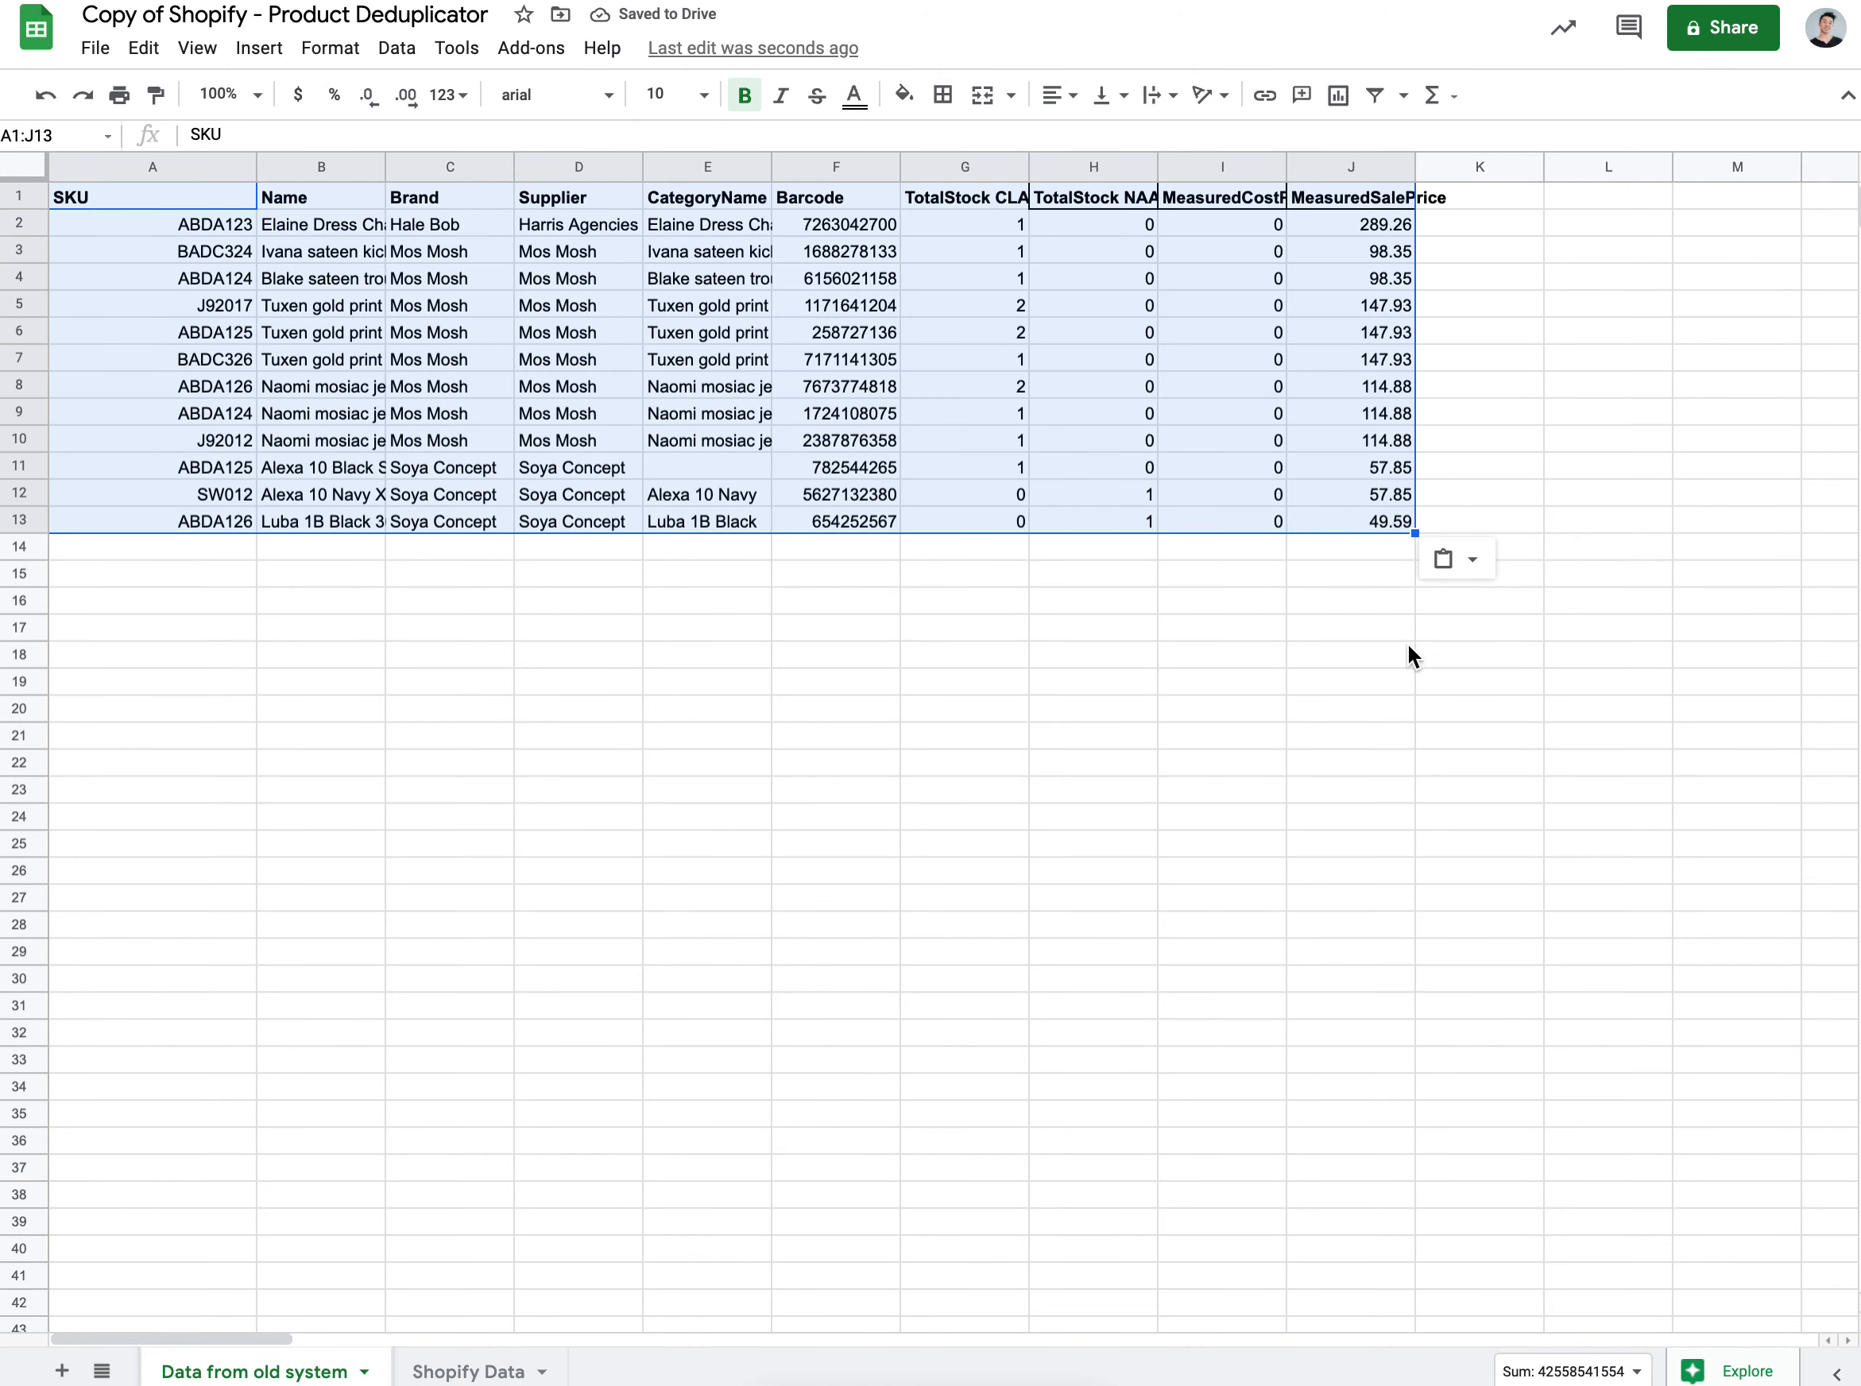
left_click(548, 626)
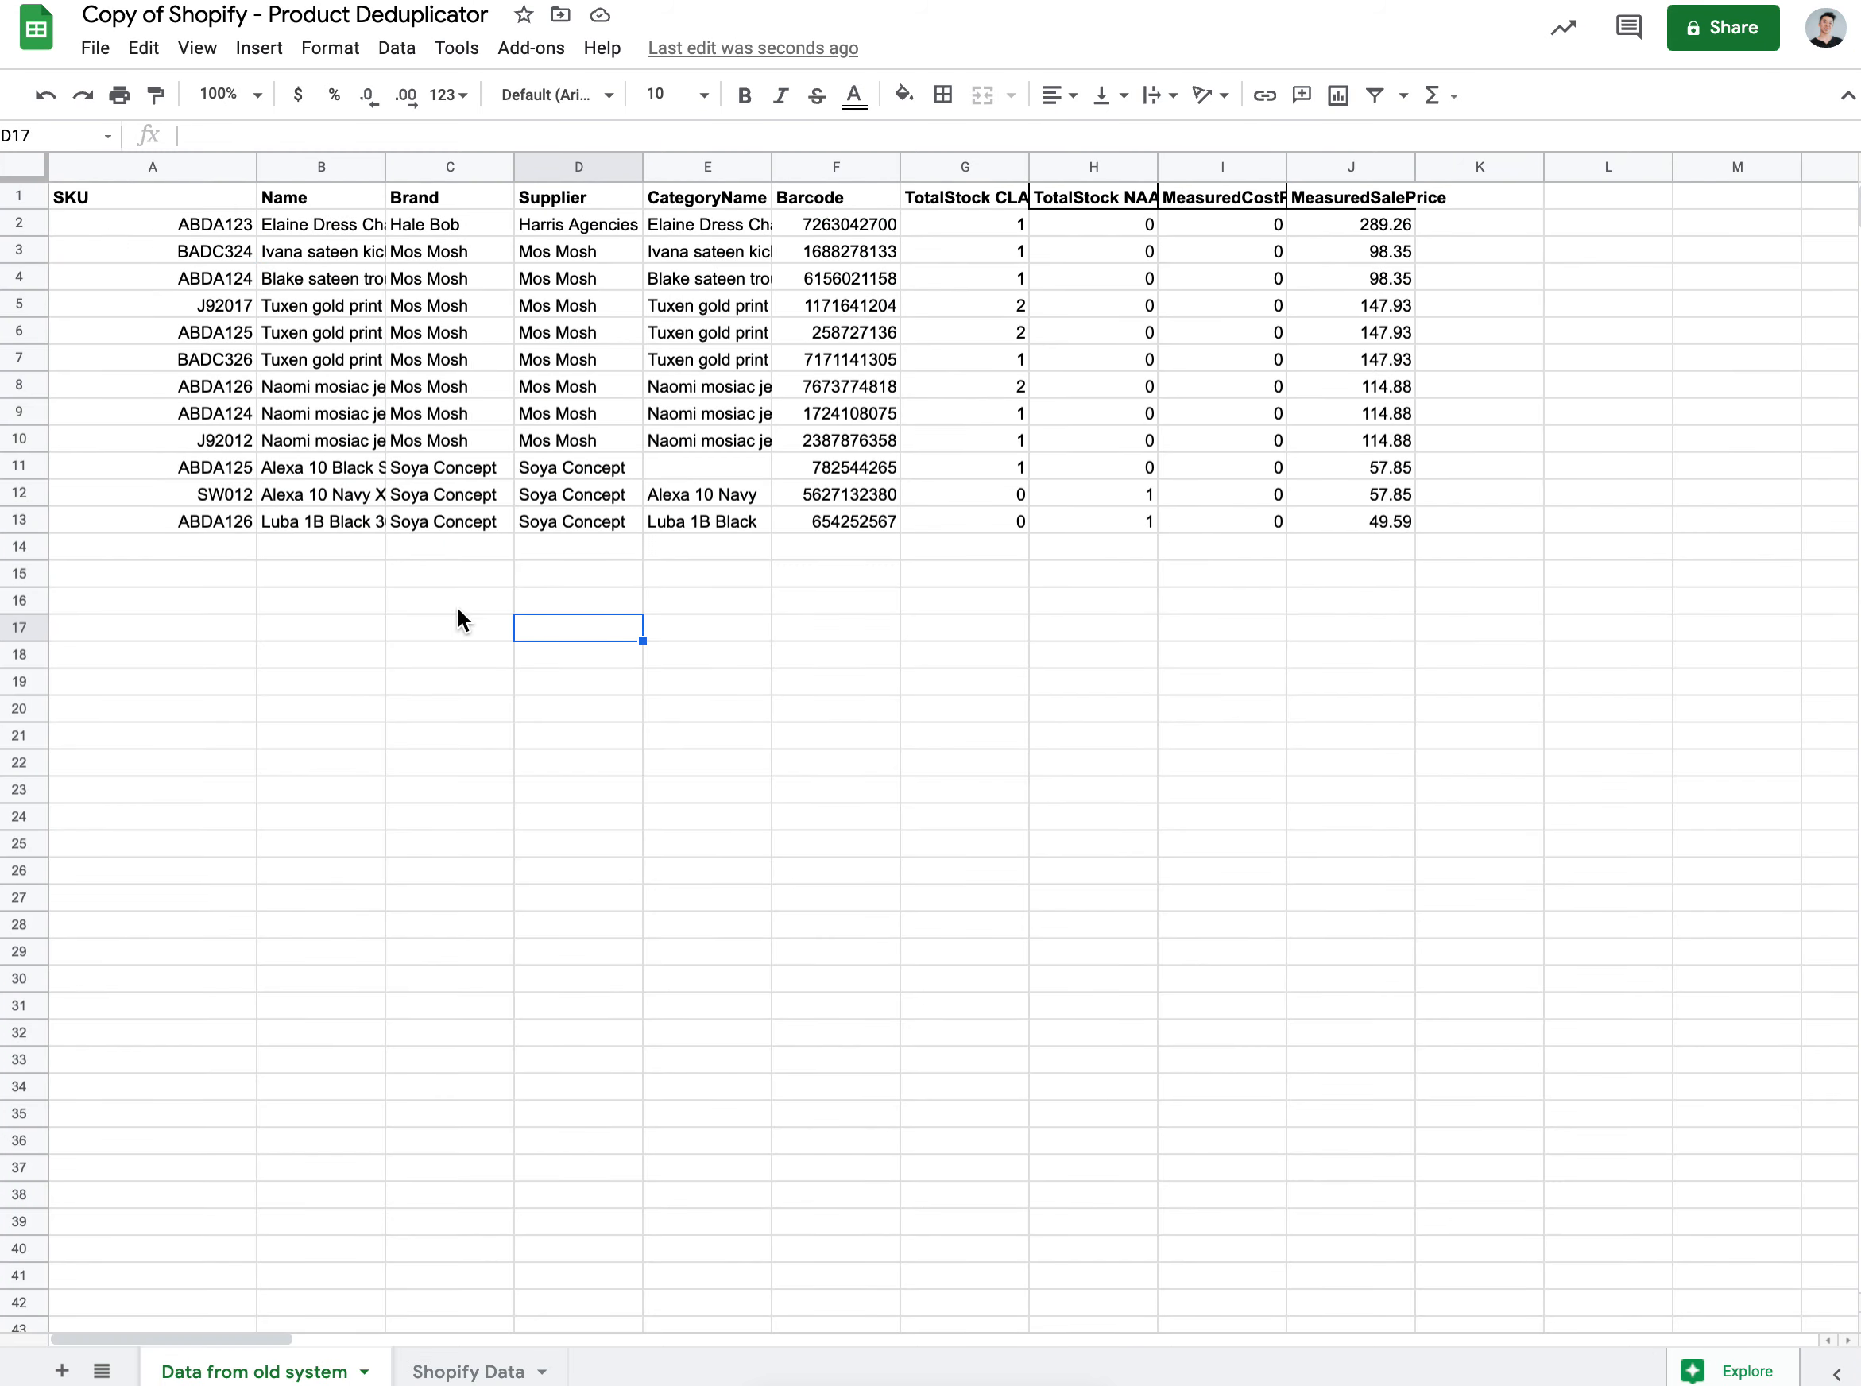
left_click(189, 568)
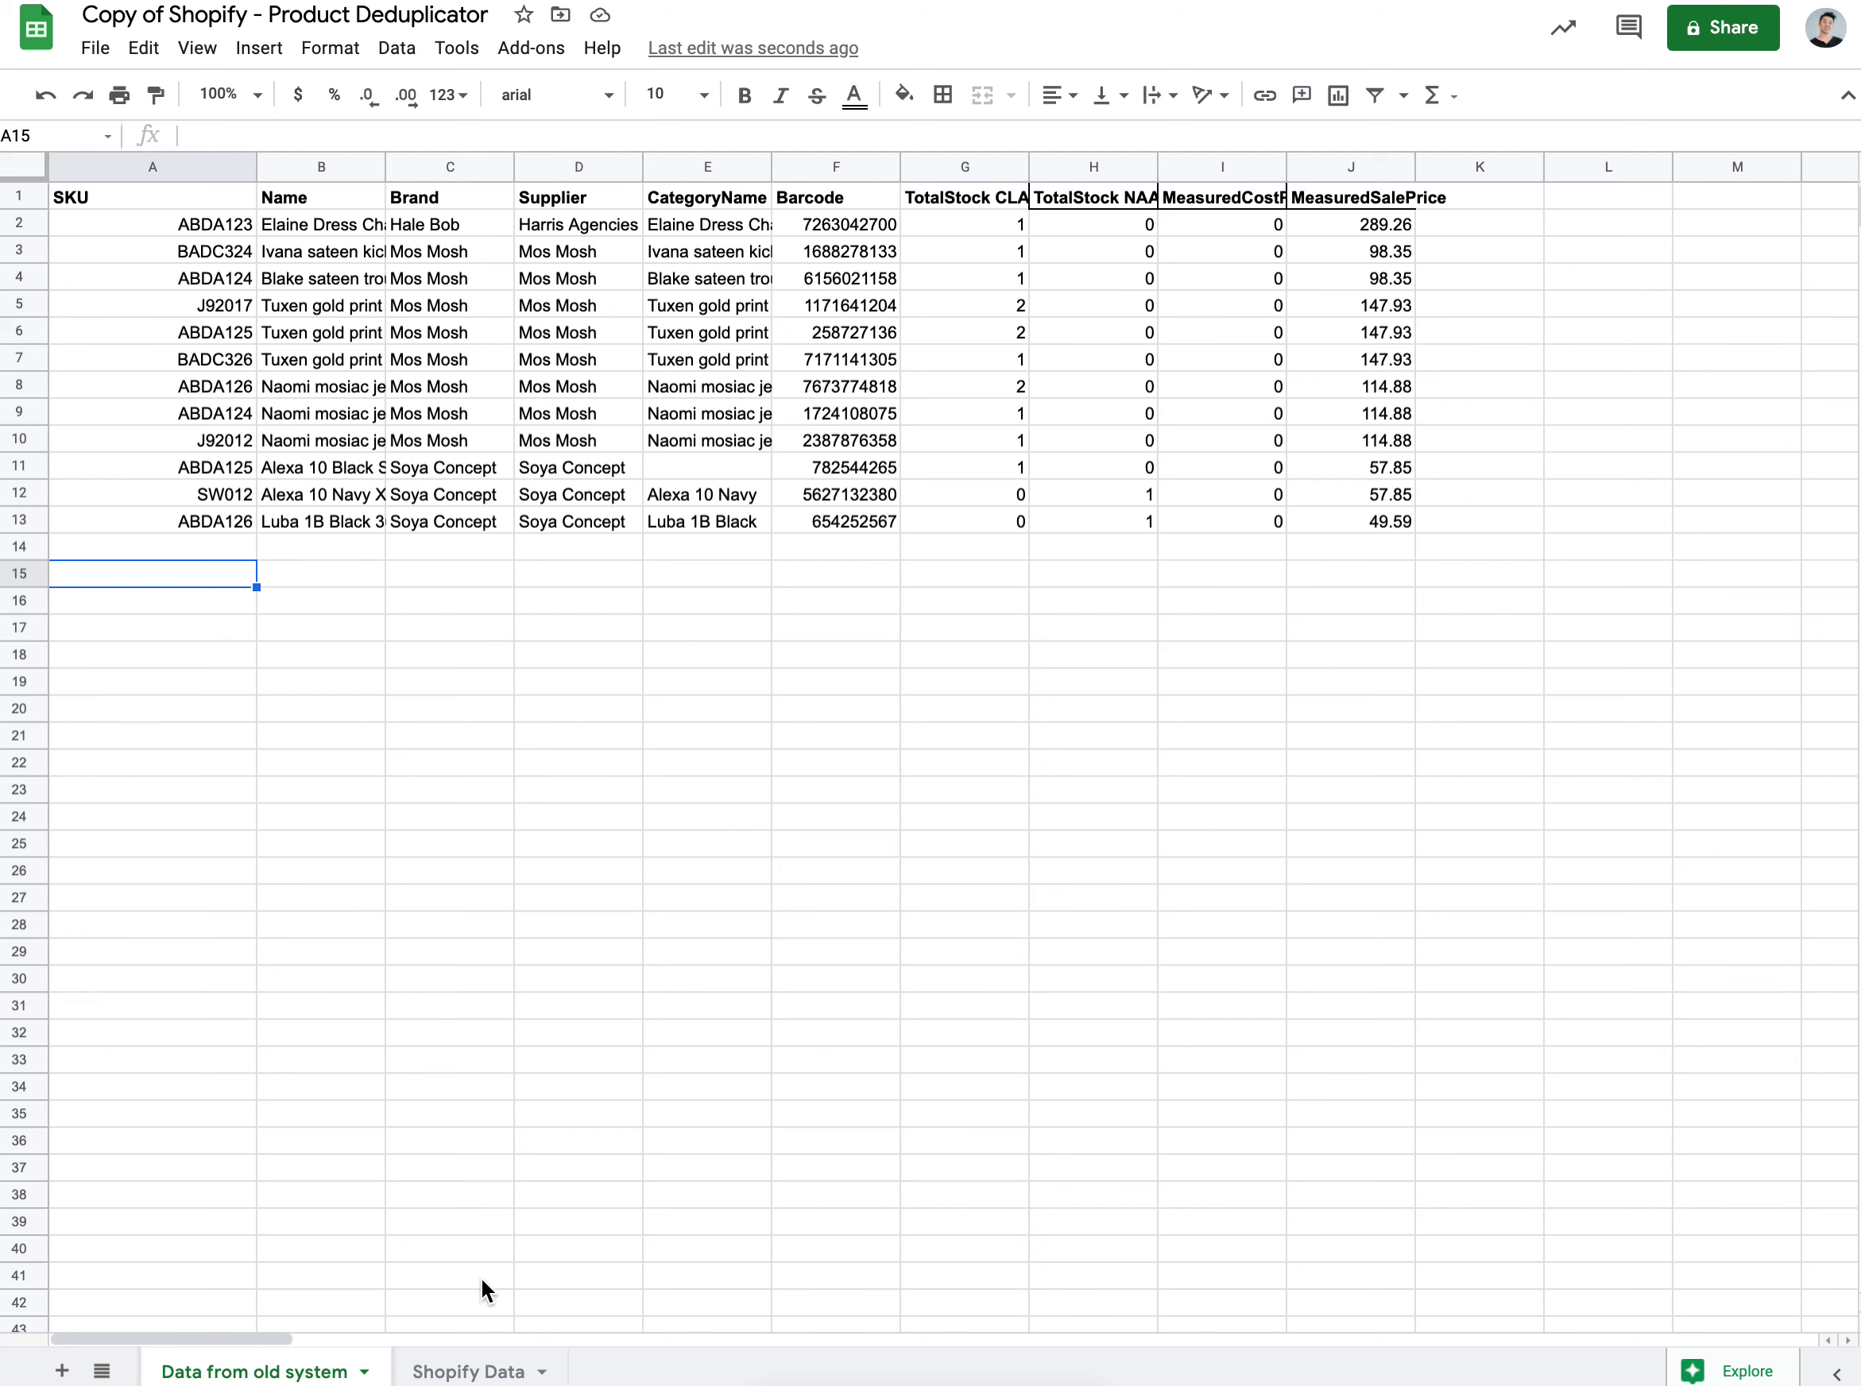
Step: In the products_export_1 sheet of the Shopify export, select the entire Variant SKU column
left_click(466, 1370)
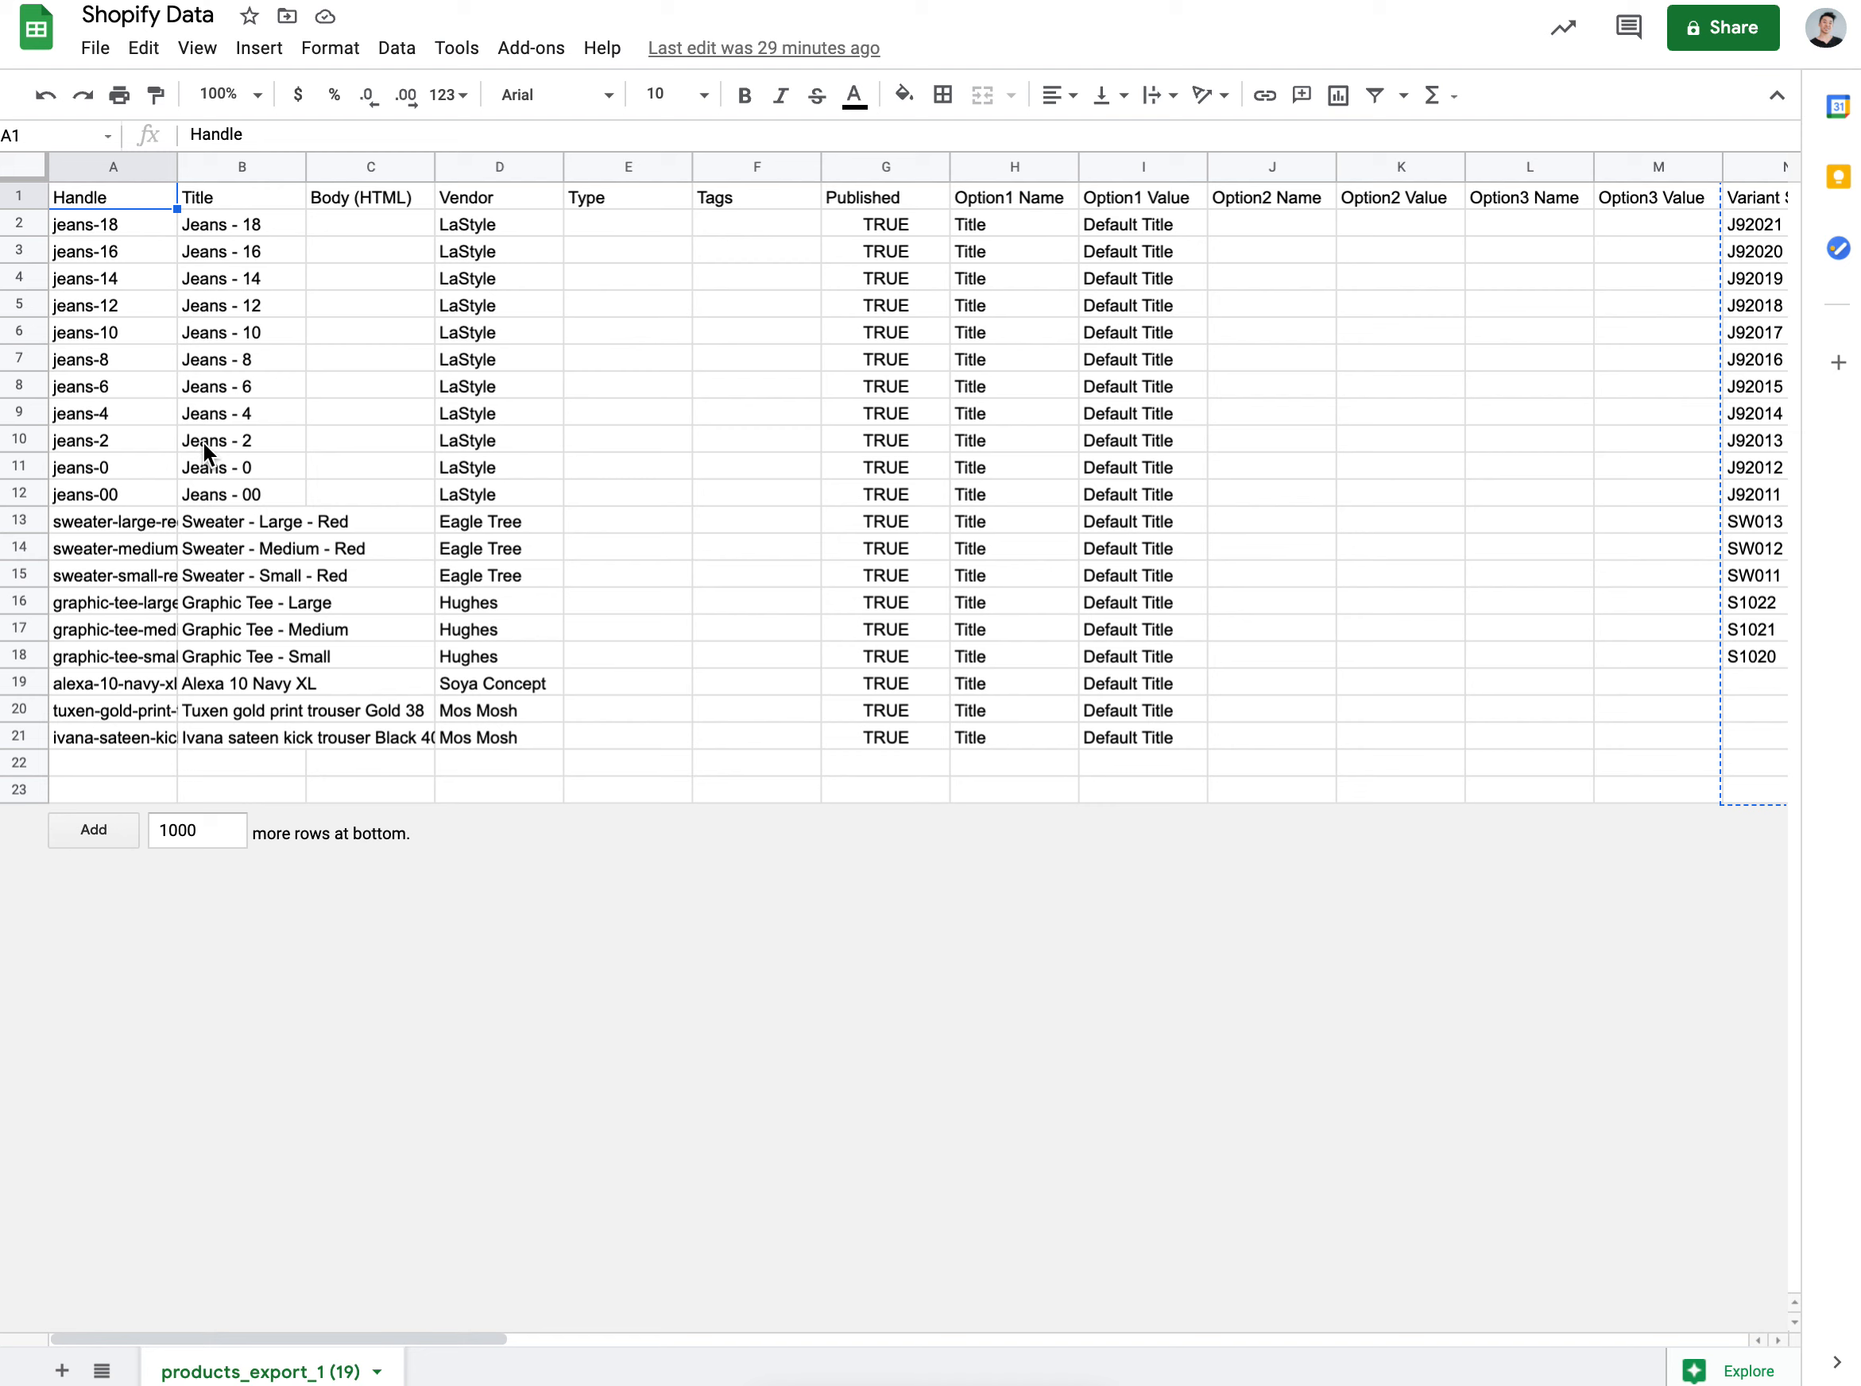
scroll(203, 442, "right", 3)
scroll(203, 442, "right", 1)
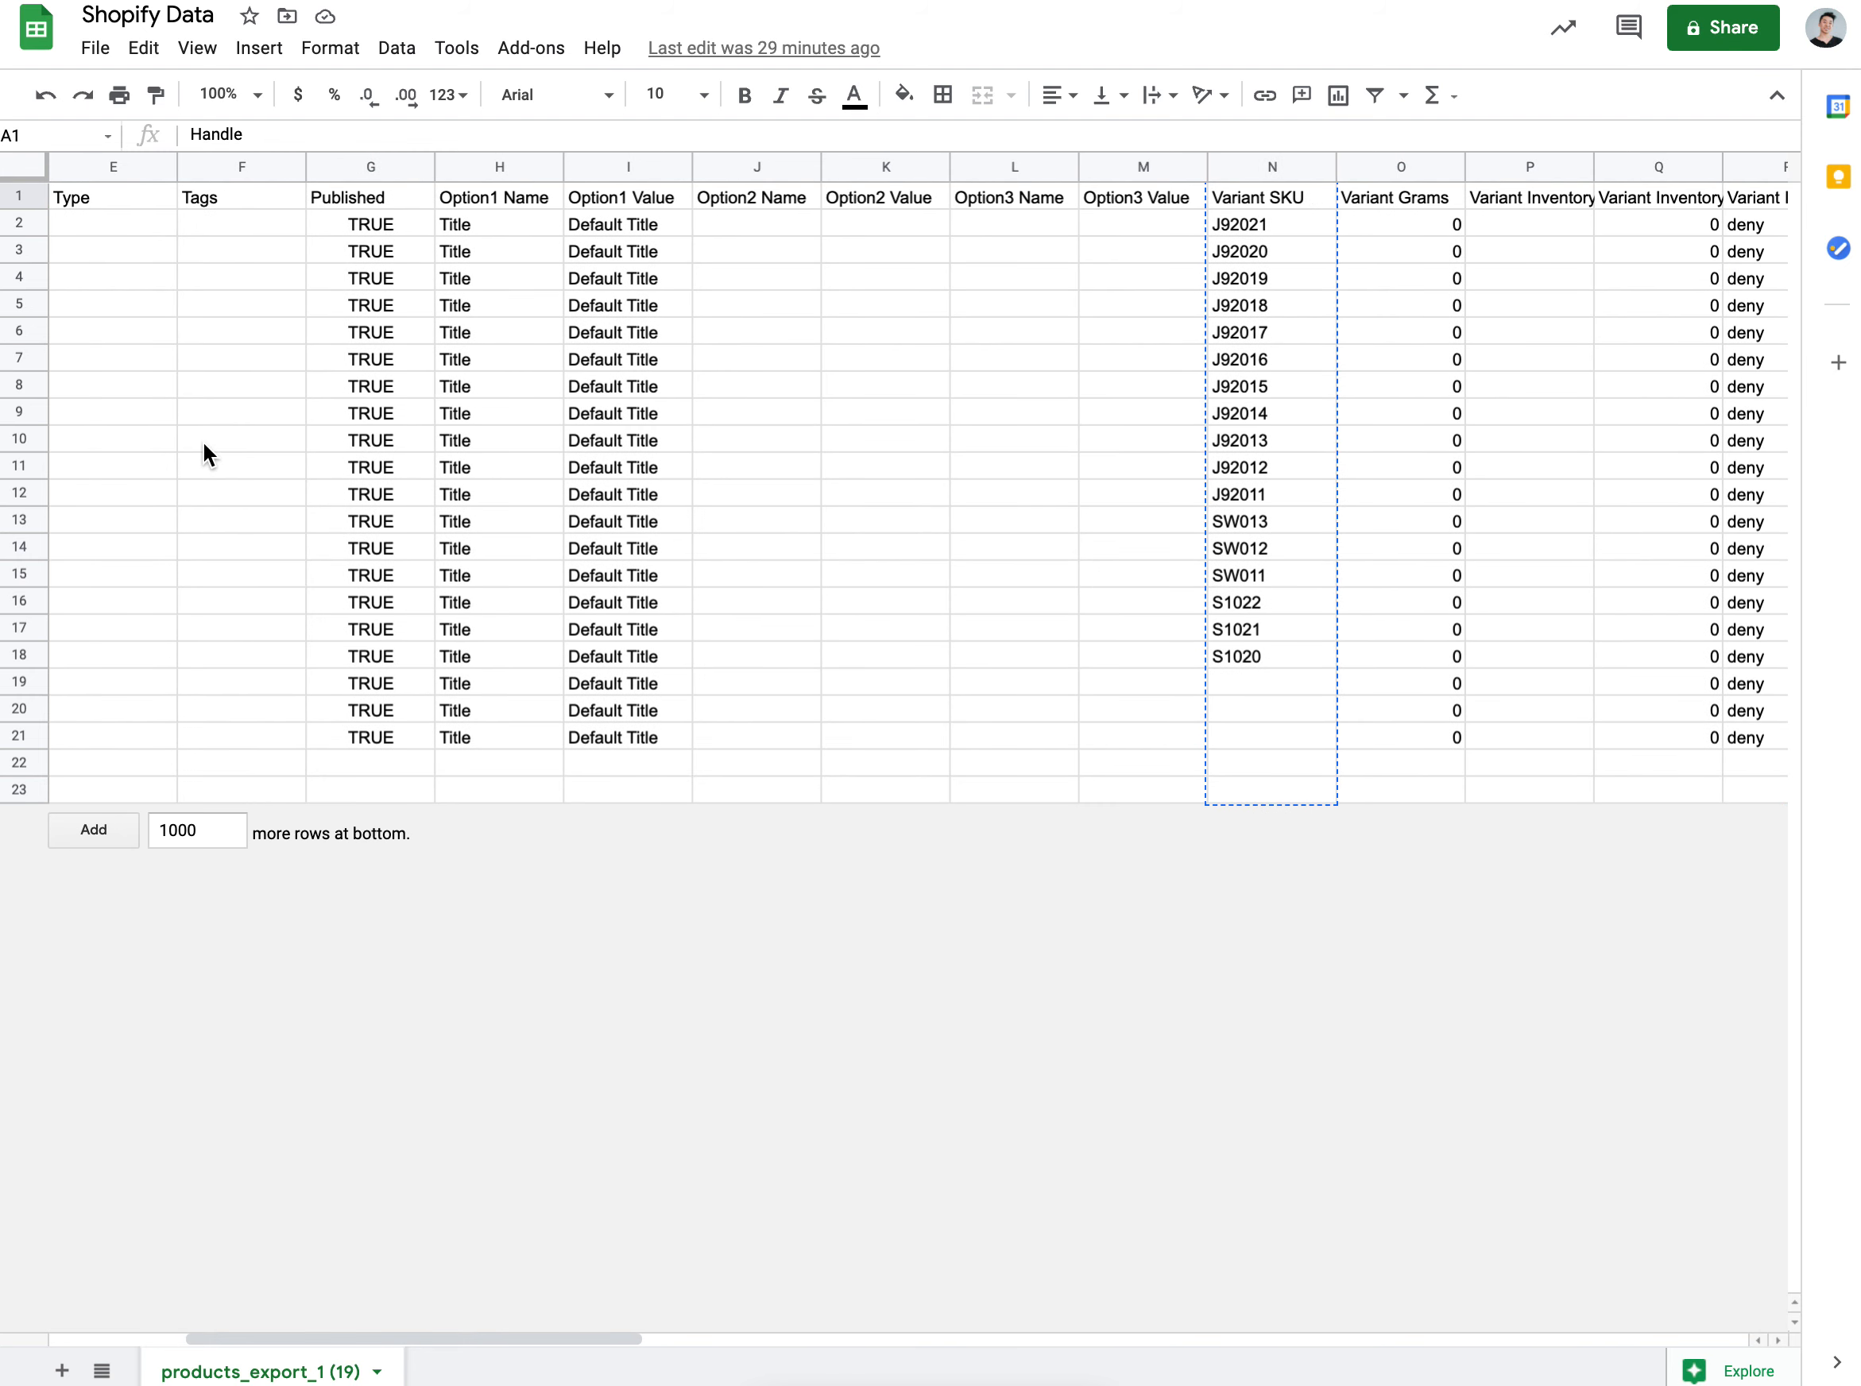
left_click(662, 389)
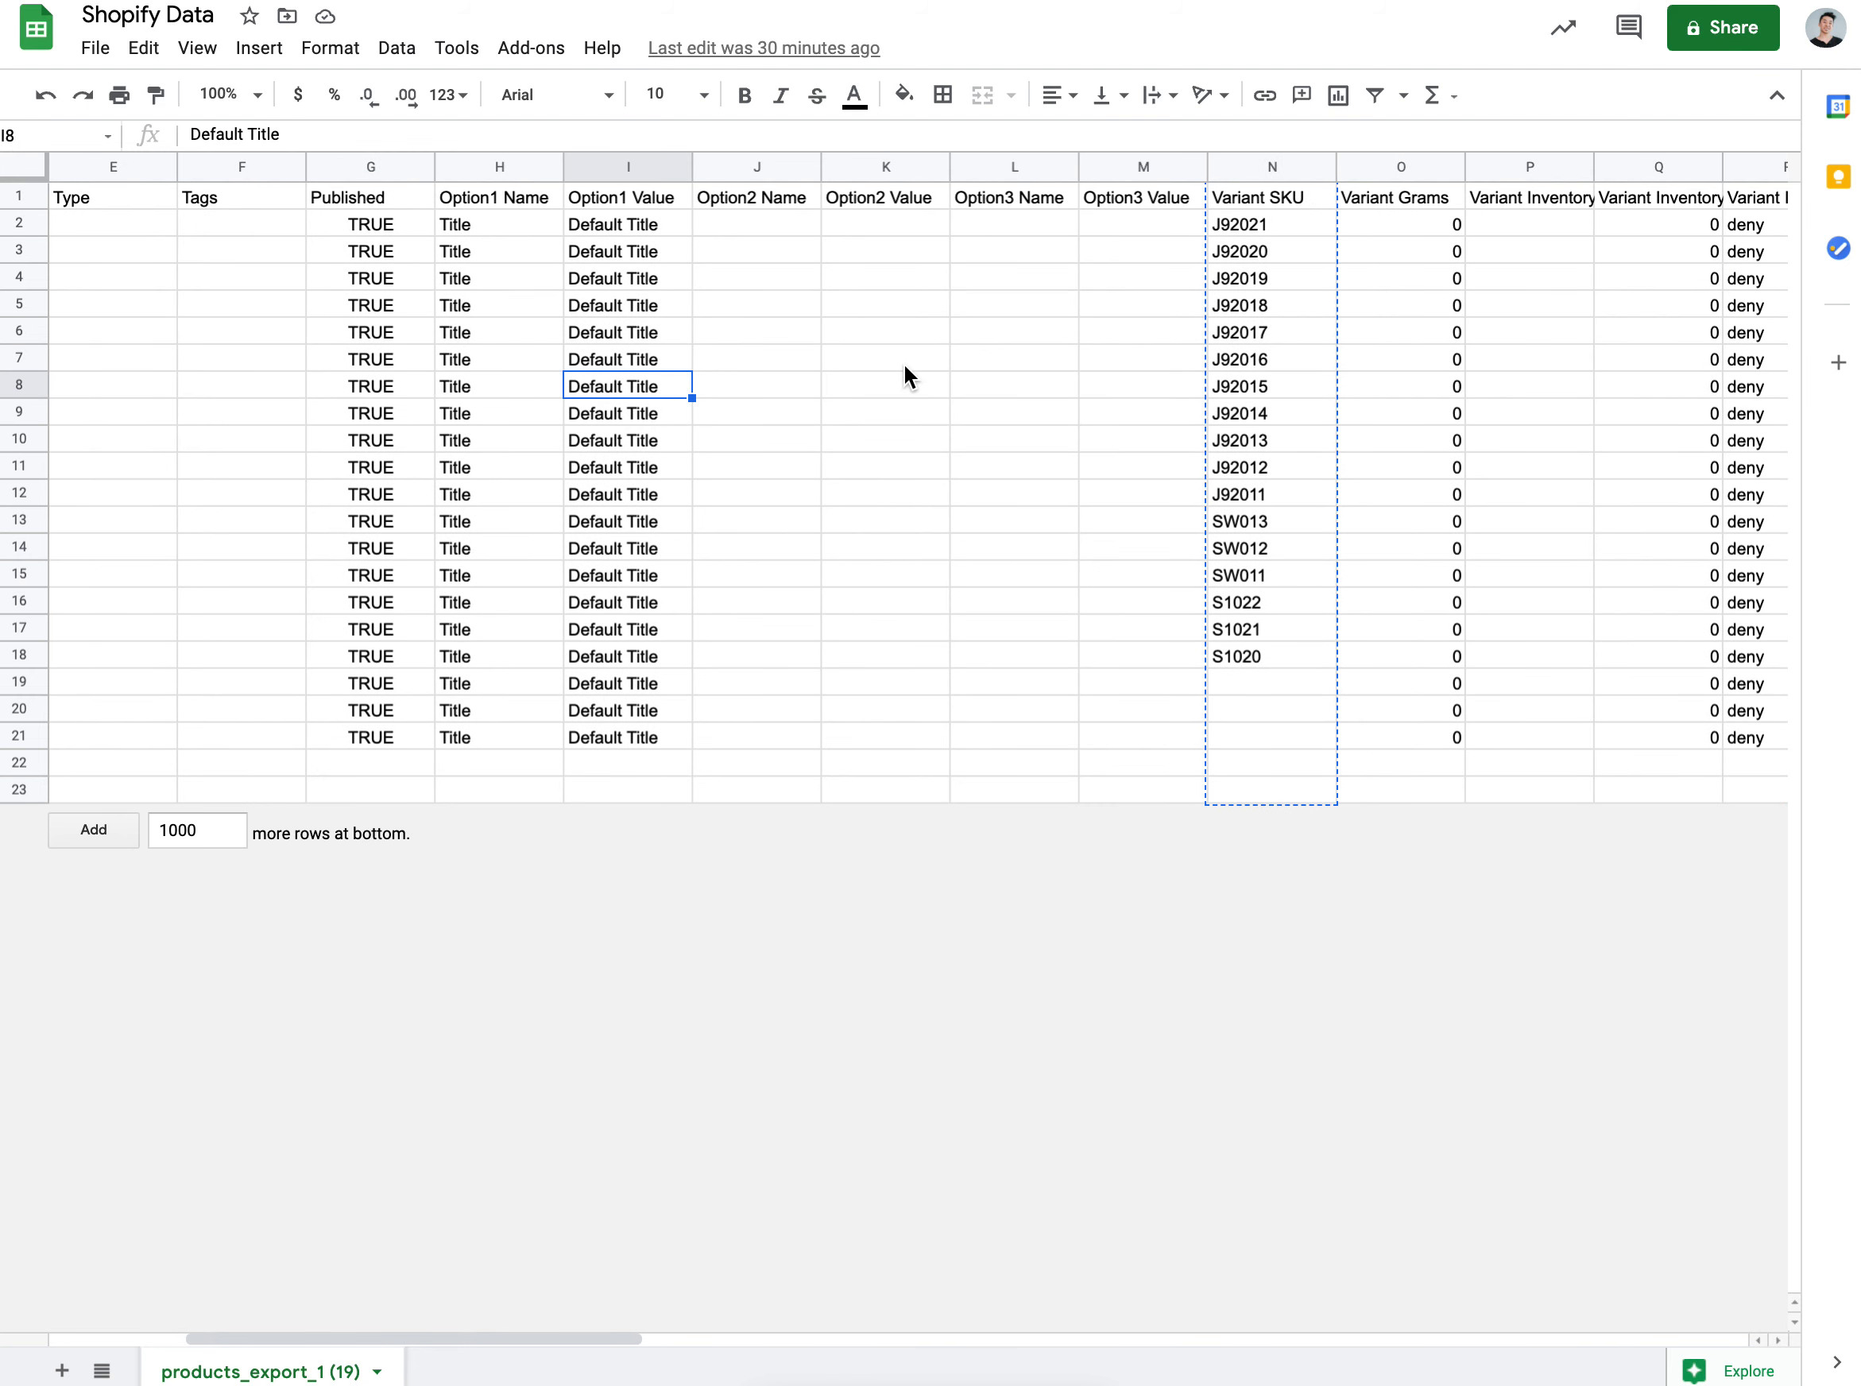
left_click(938, 322)
scroll(938, 323, "right", 2)
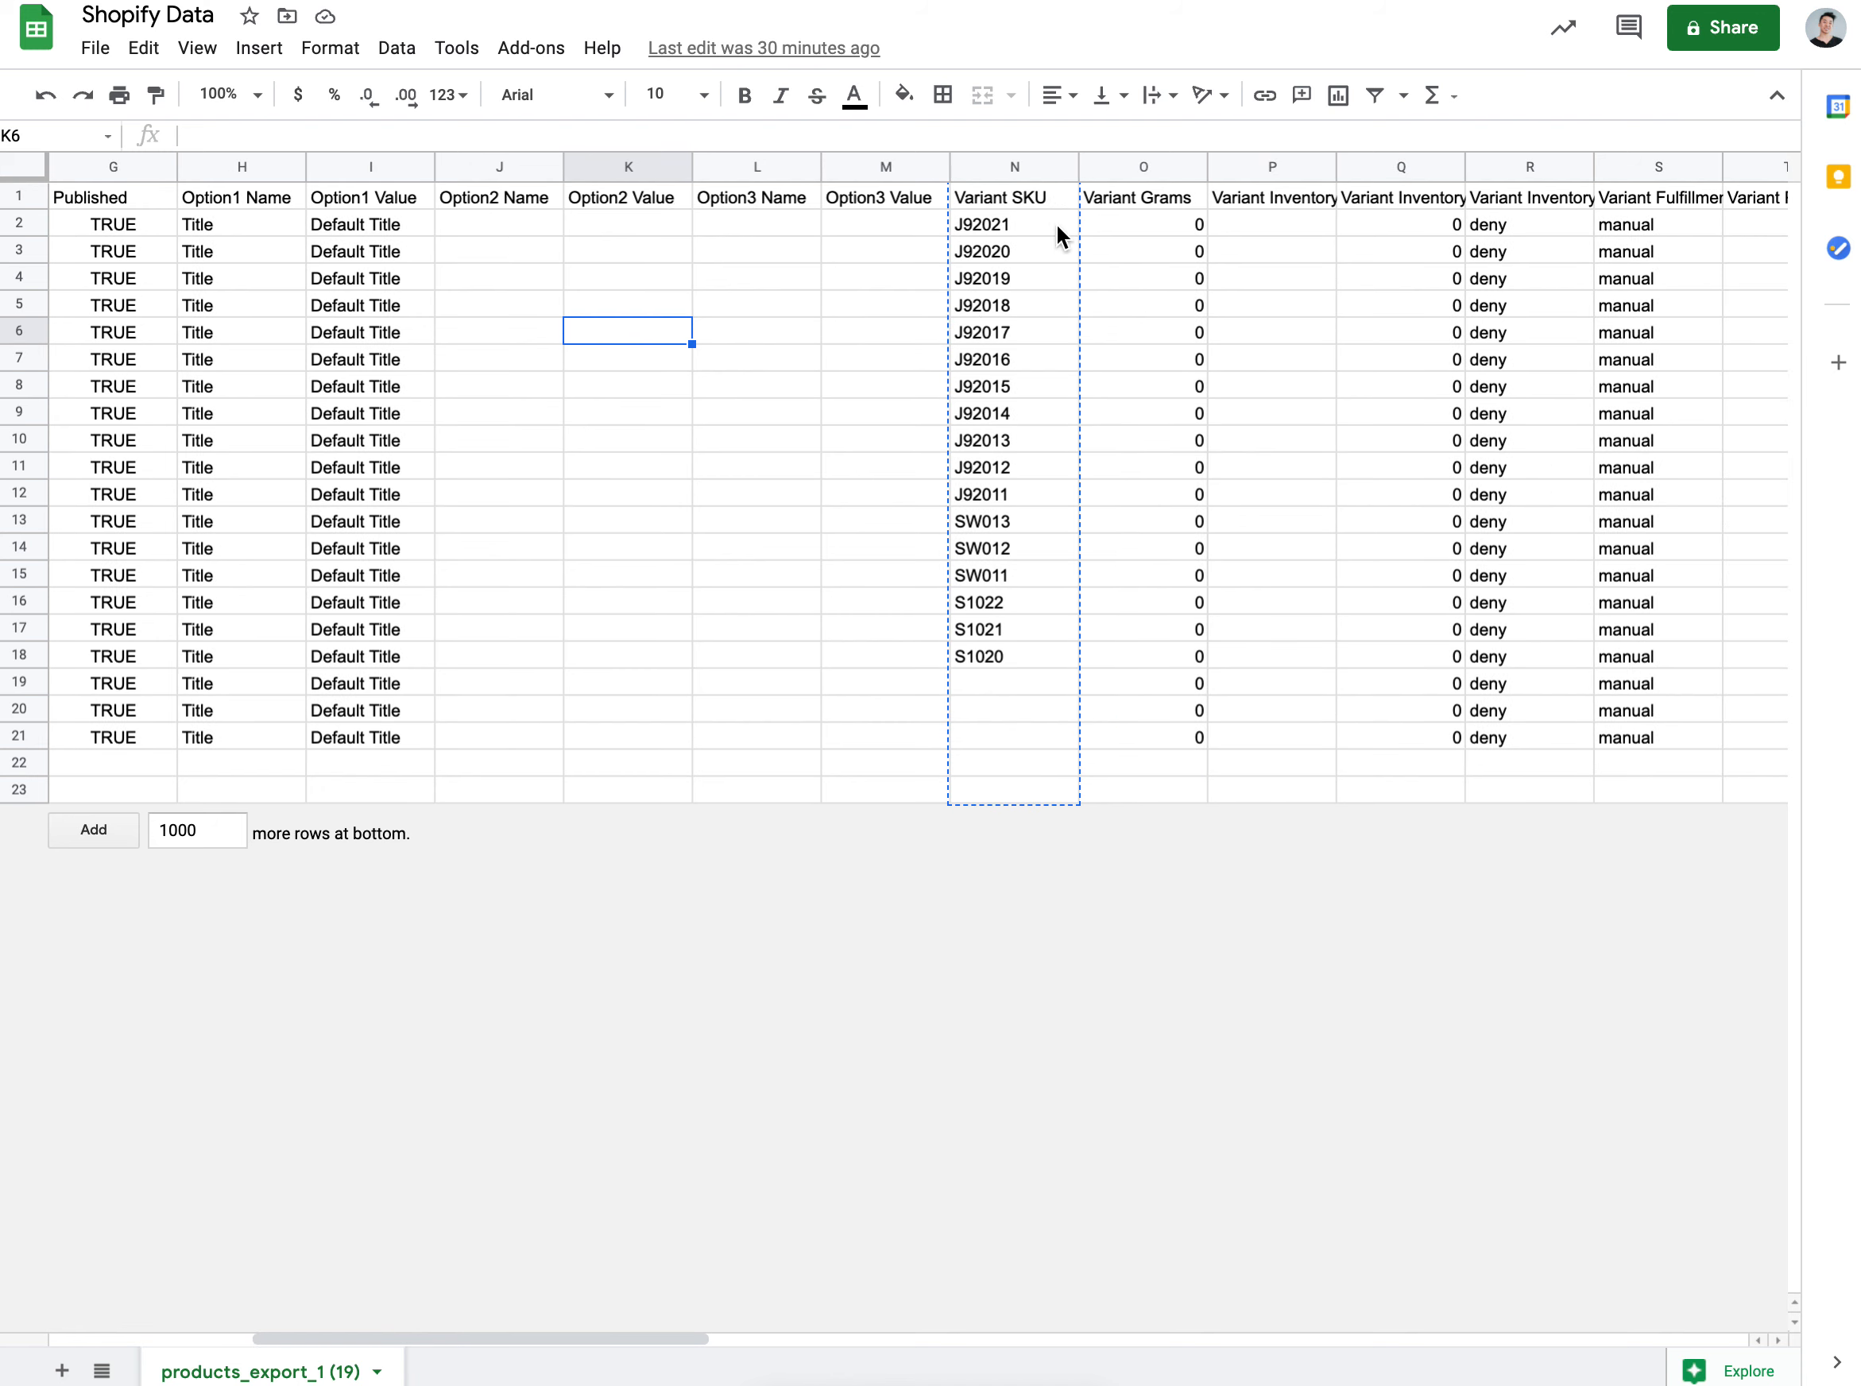
left_click(1035, 195)
scroll(1190, 297, "right", 5)
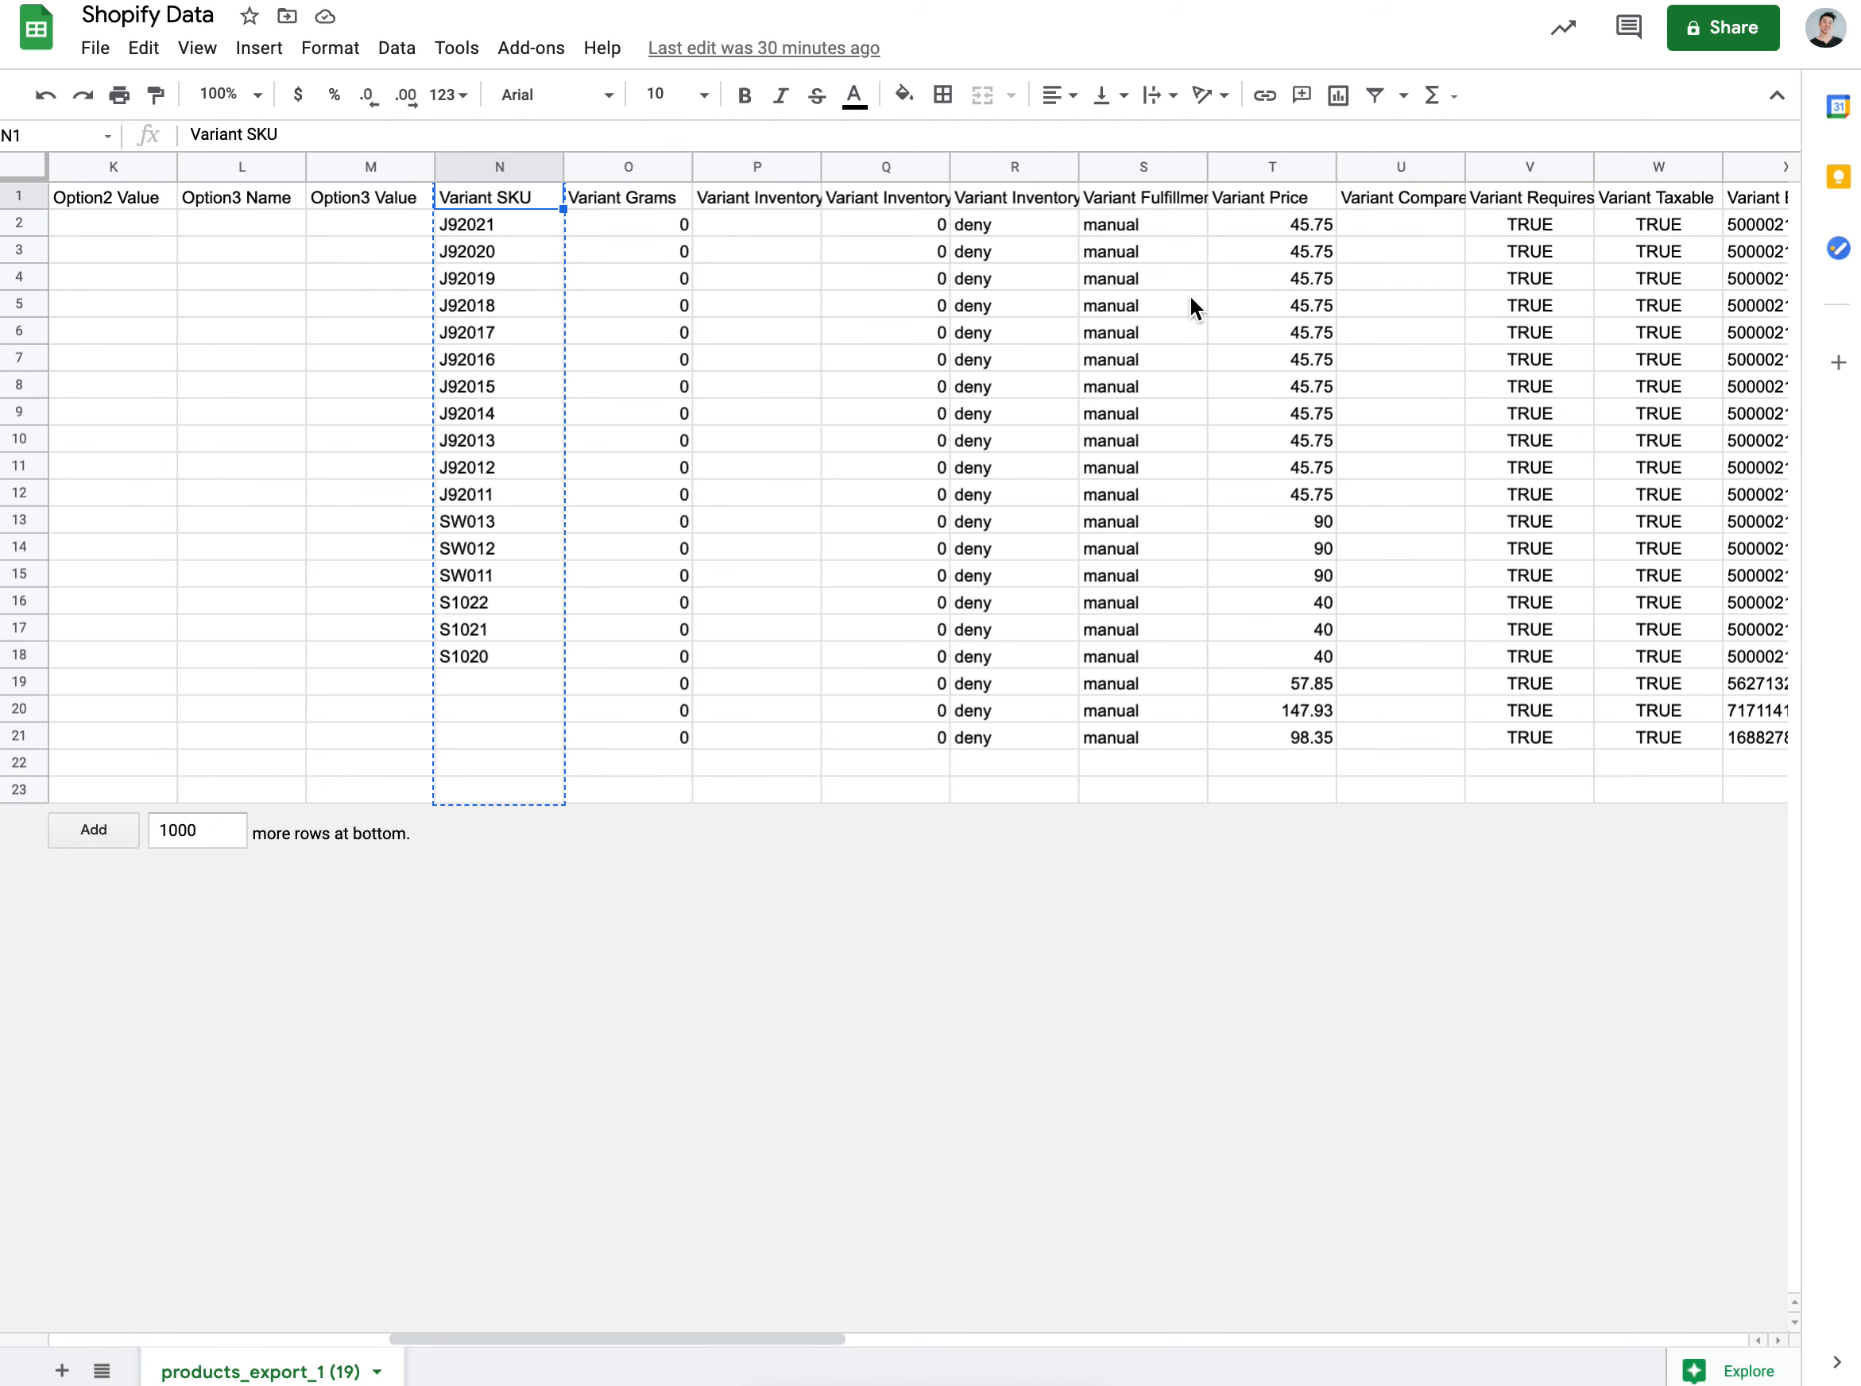
left_click(1698, 202)
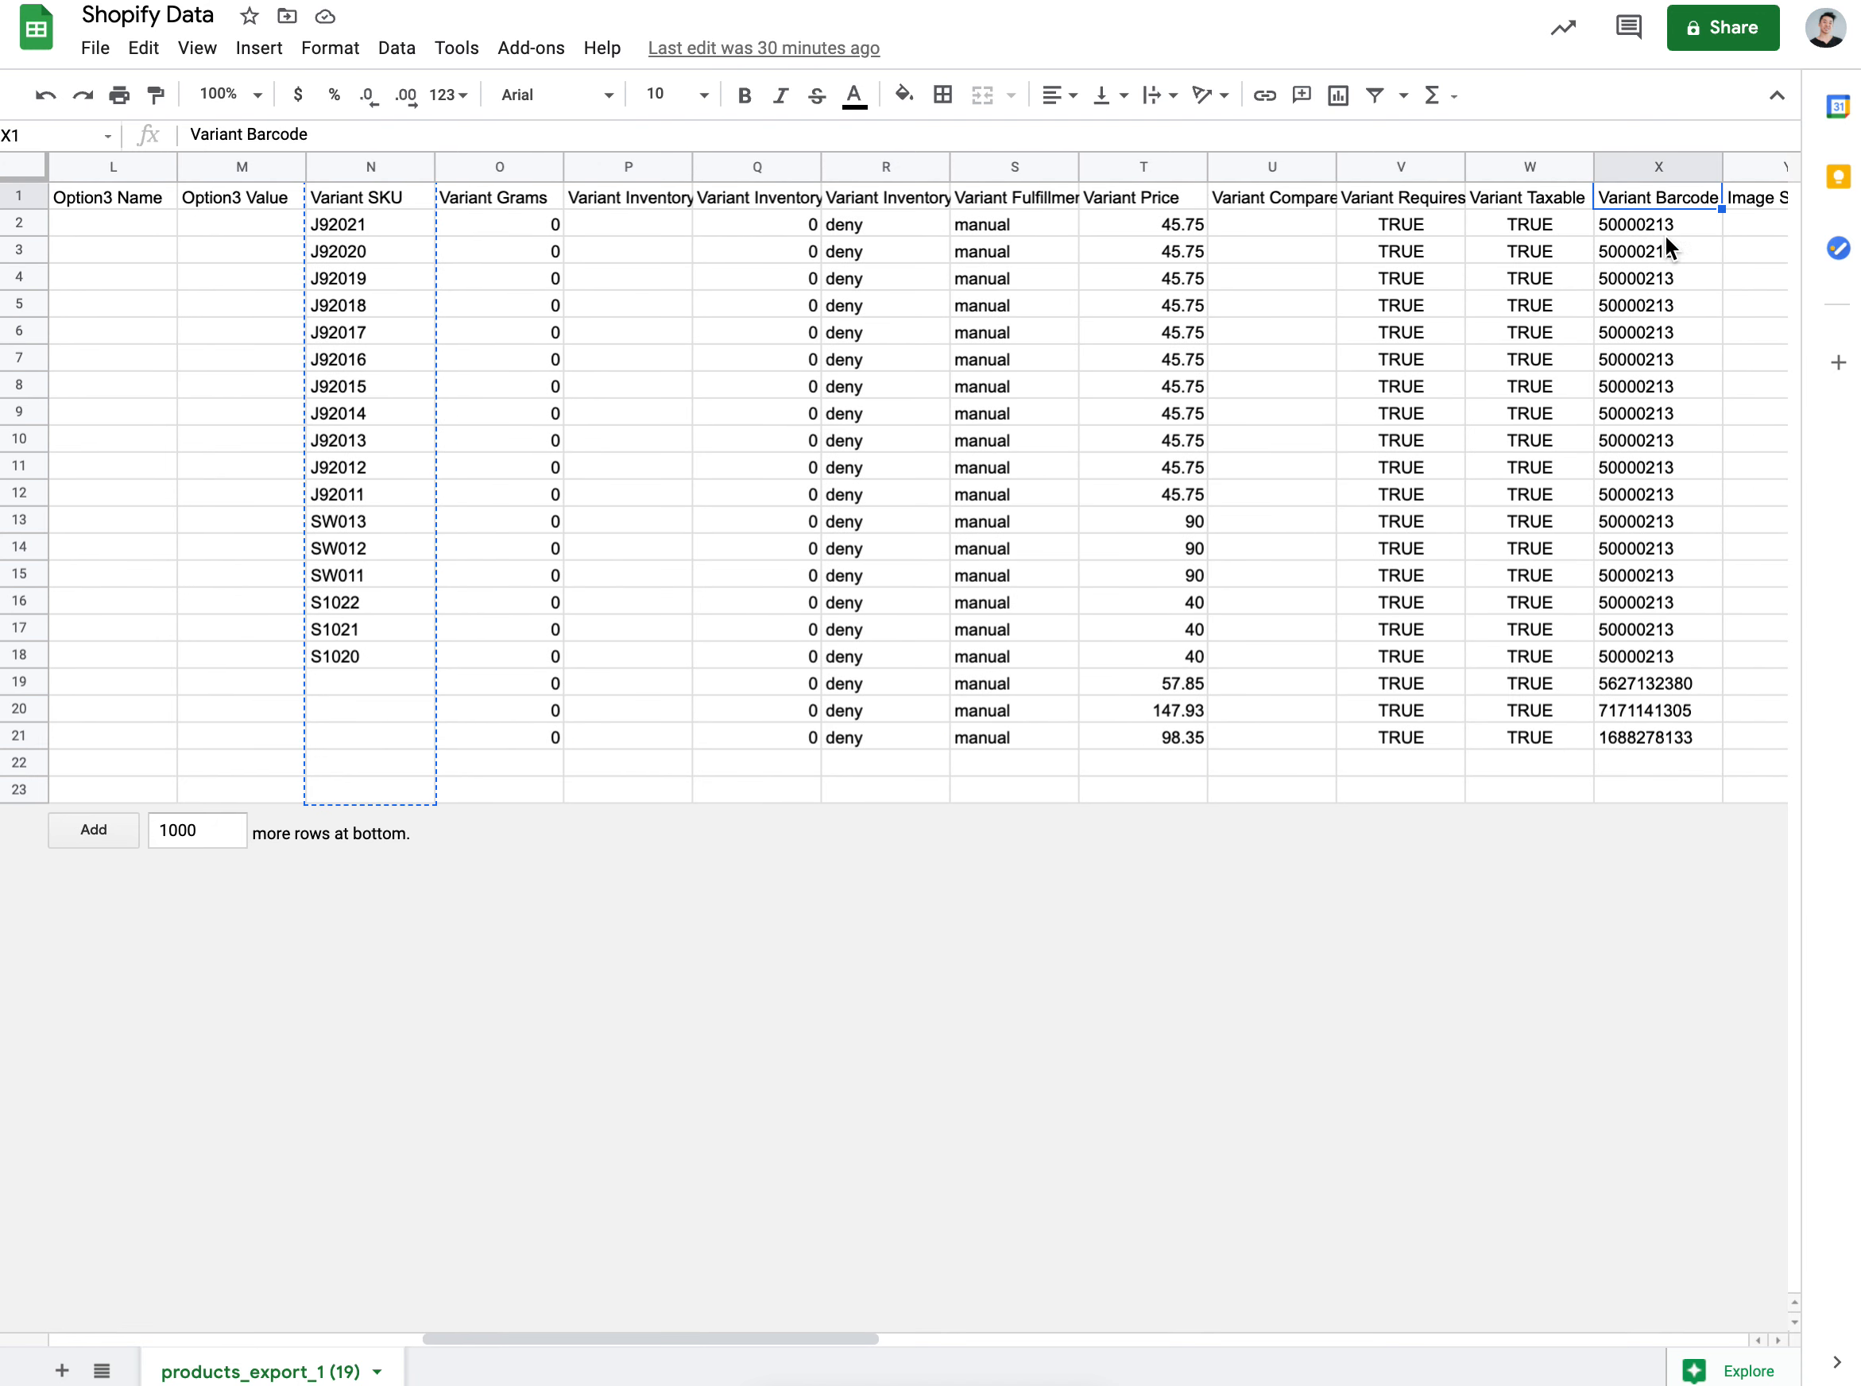
left_click(479, 332)
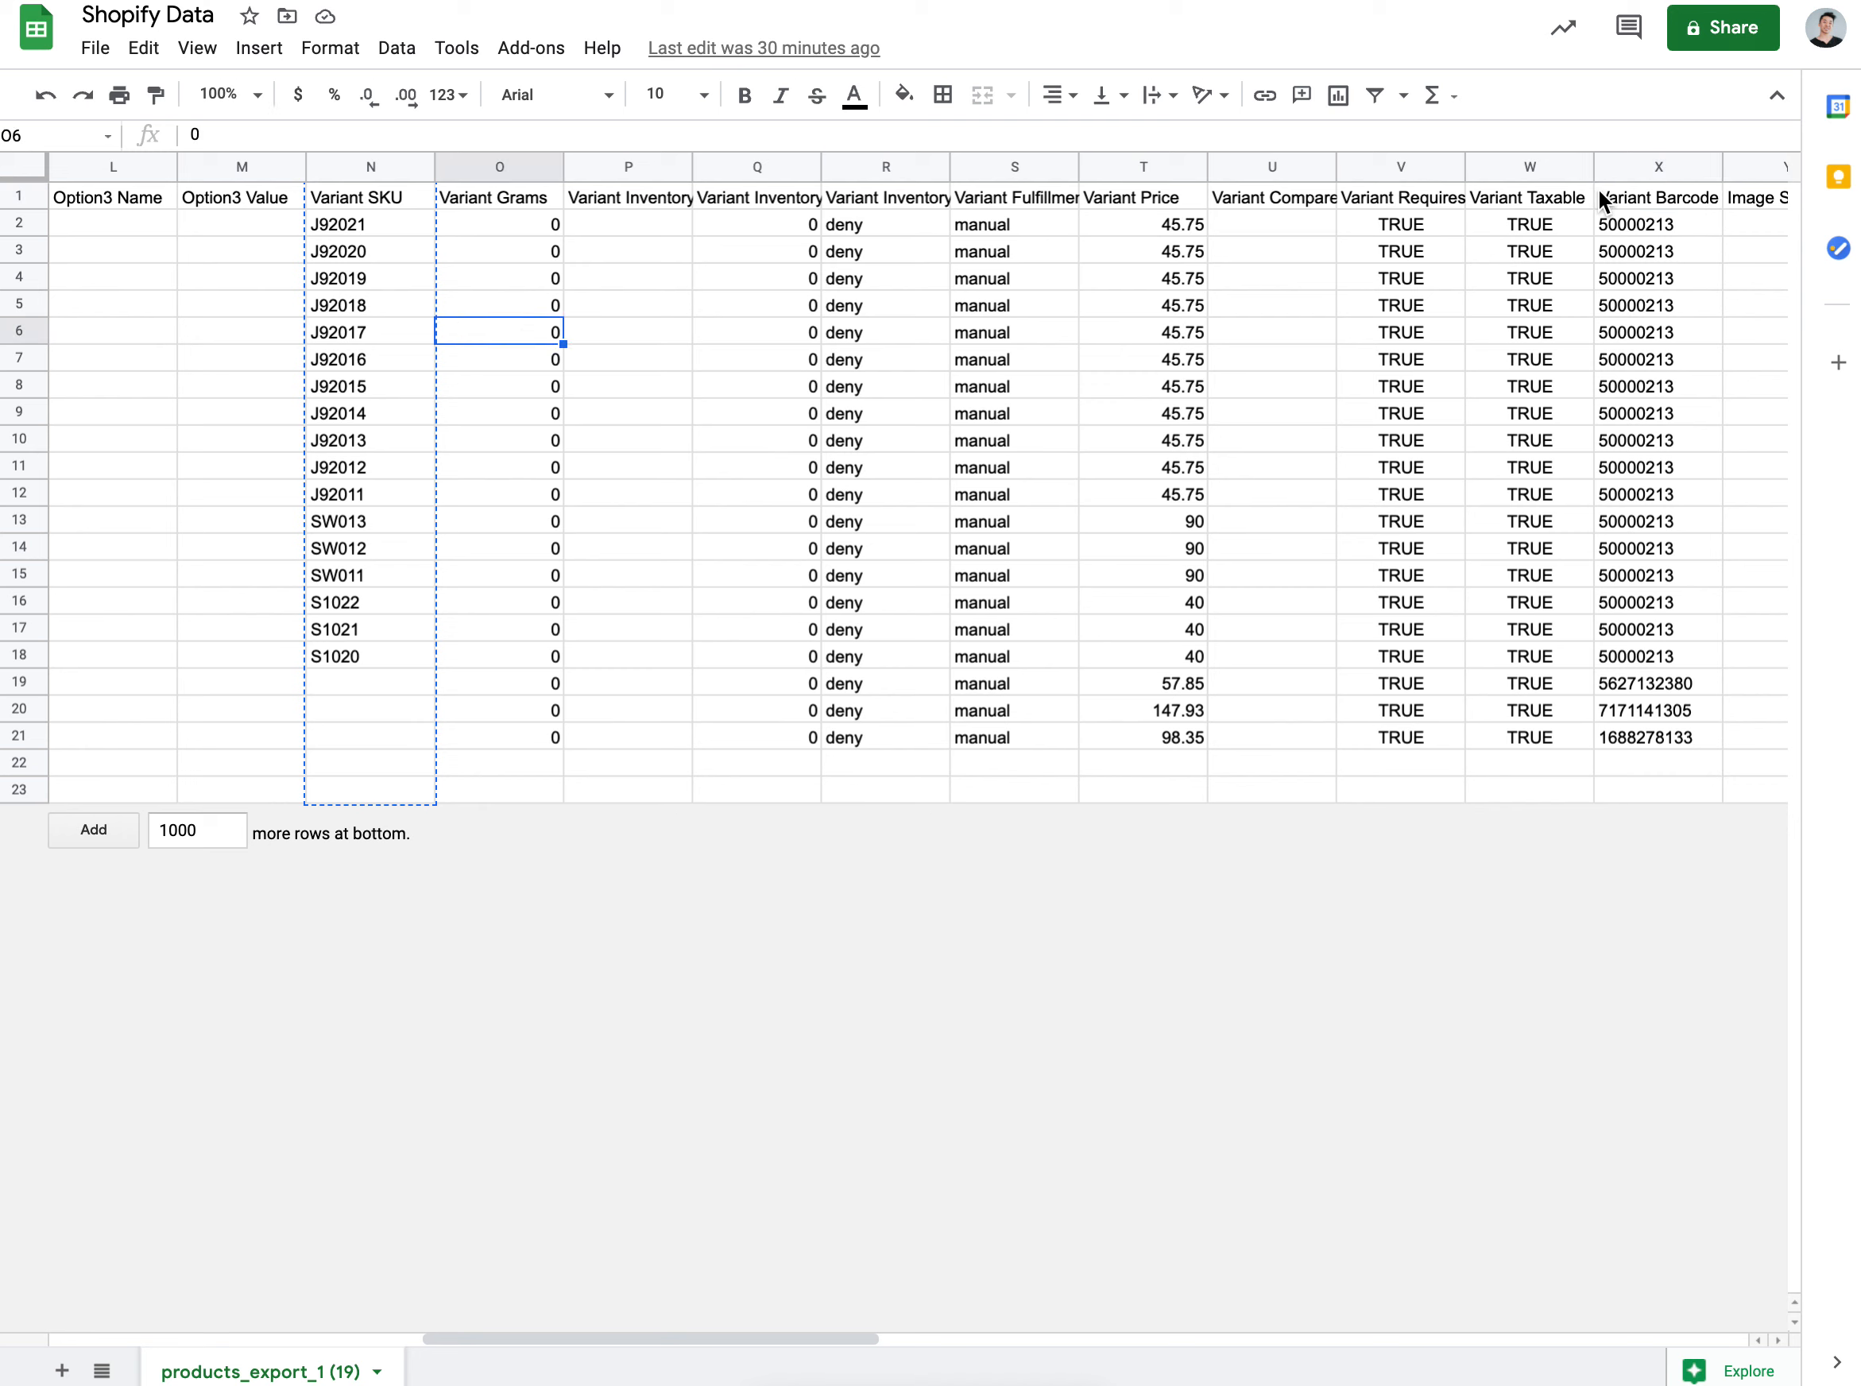
left_click(366, 169)
key("ctrl+c")
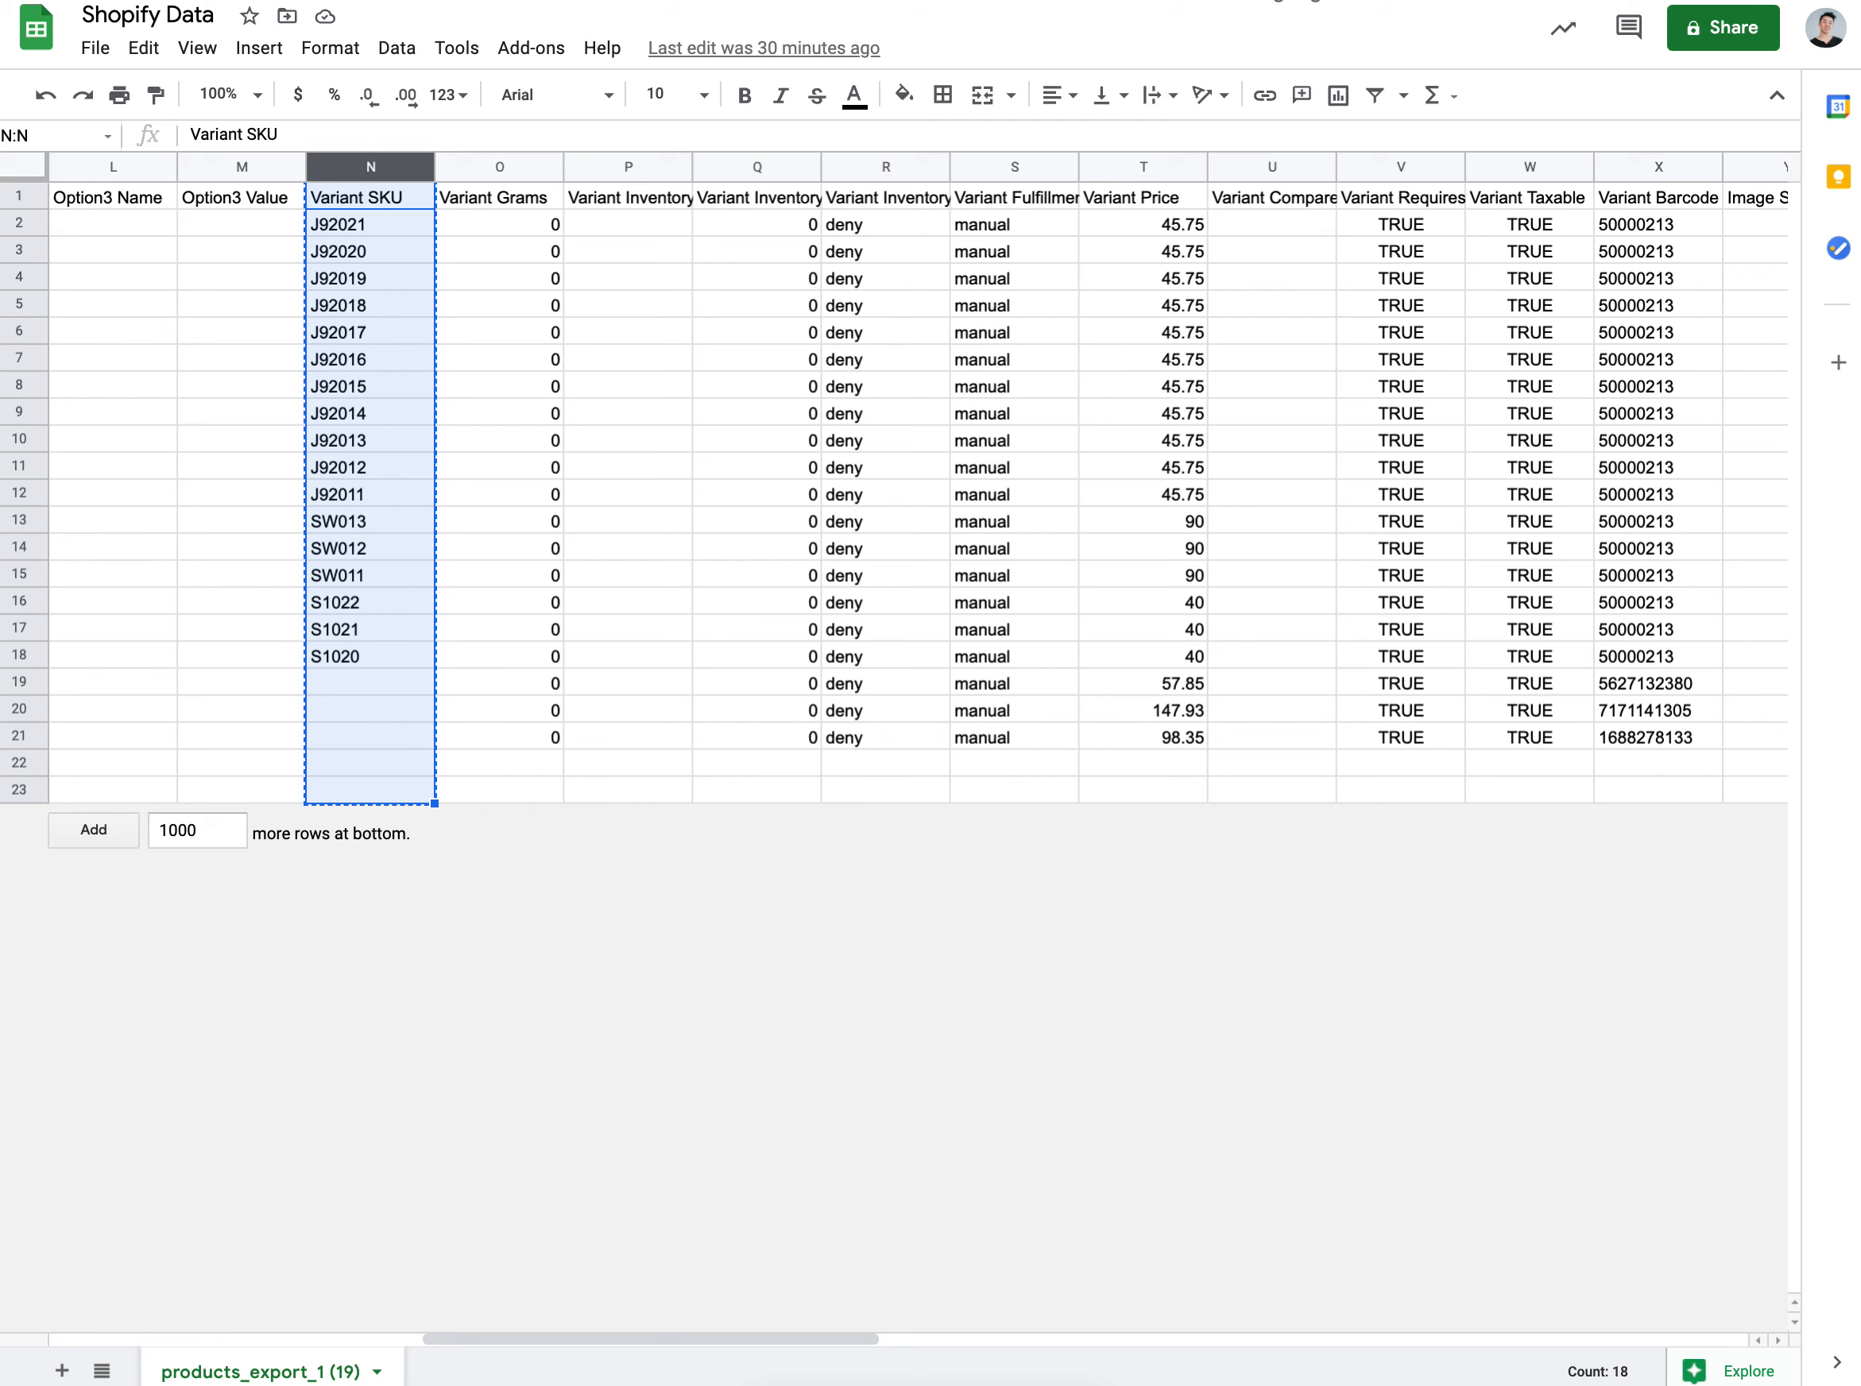
Step: Paste the Variant SKU column into A1 of the deduplicator's Shopify Data sheet
left_click(1027, 1)
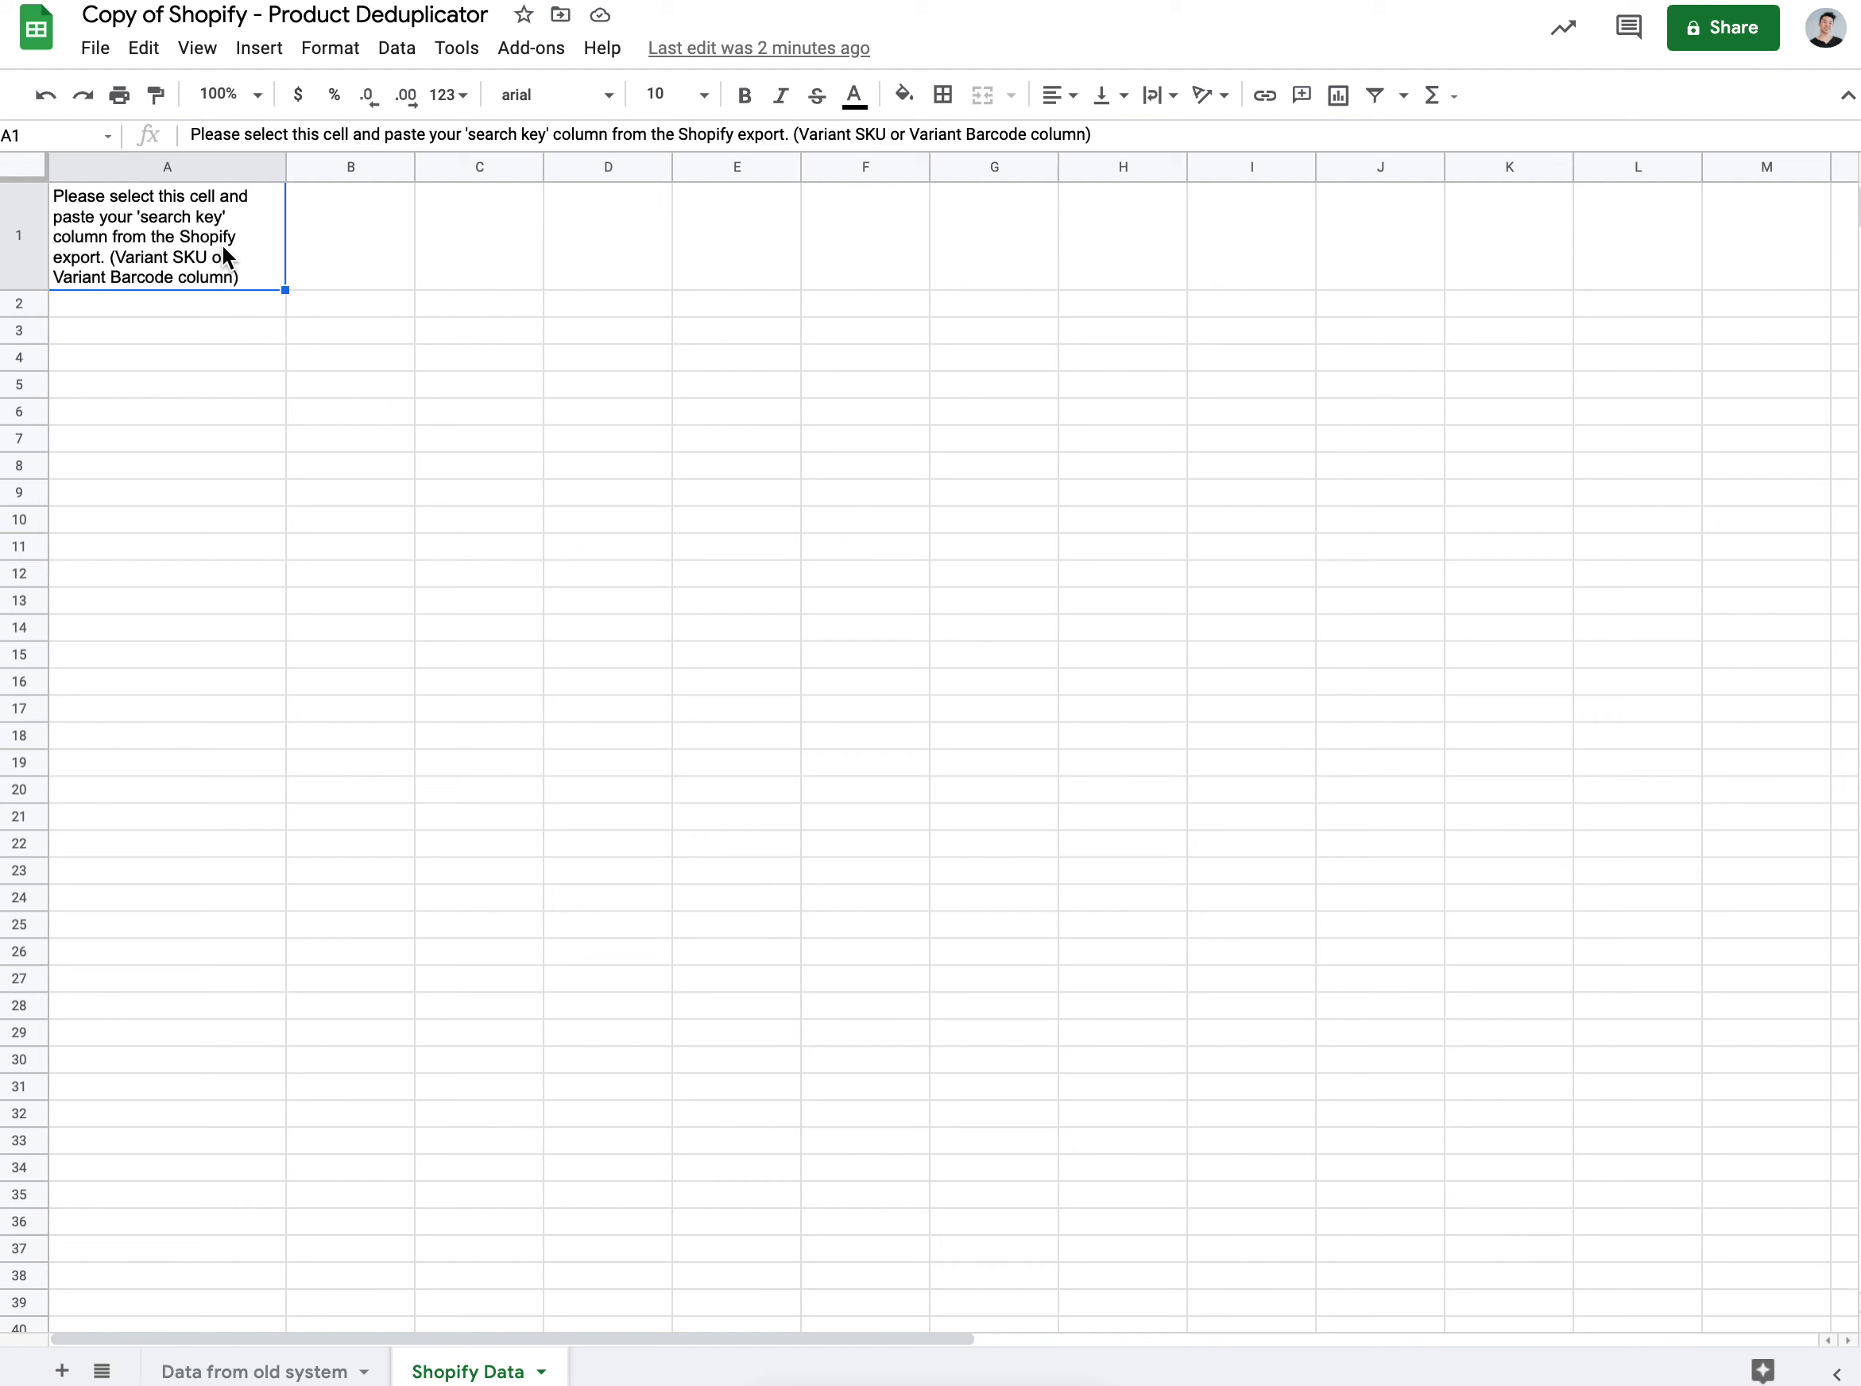
key("ctrl+v")
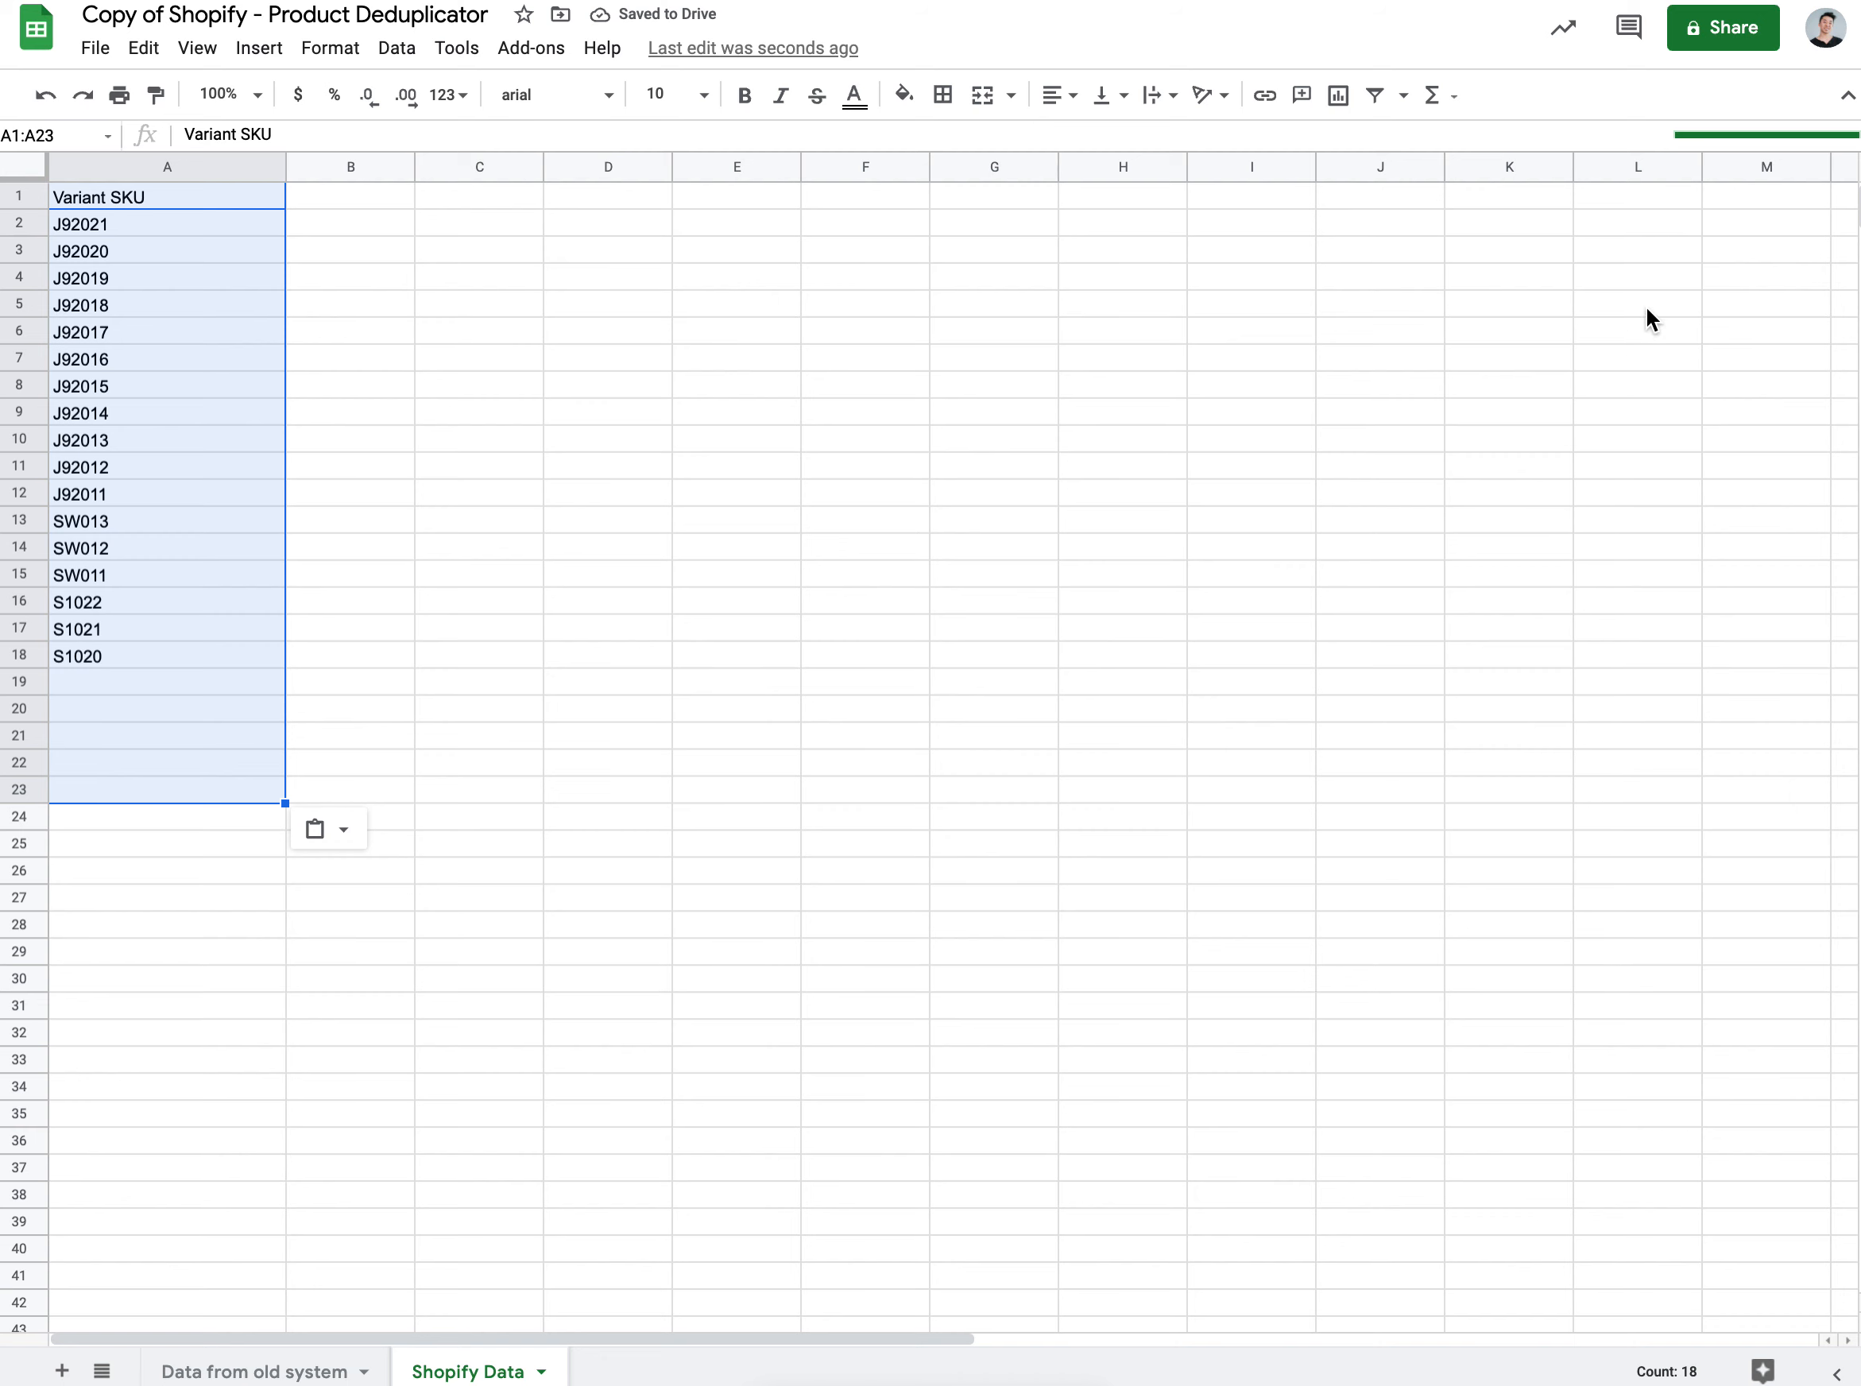
left_click(255, 1371)
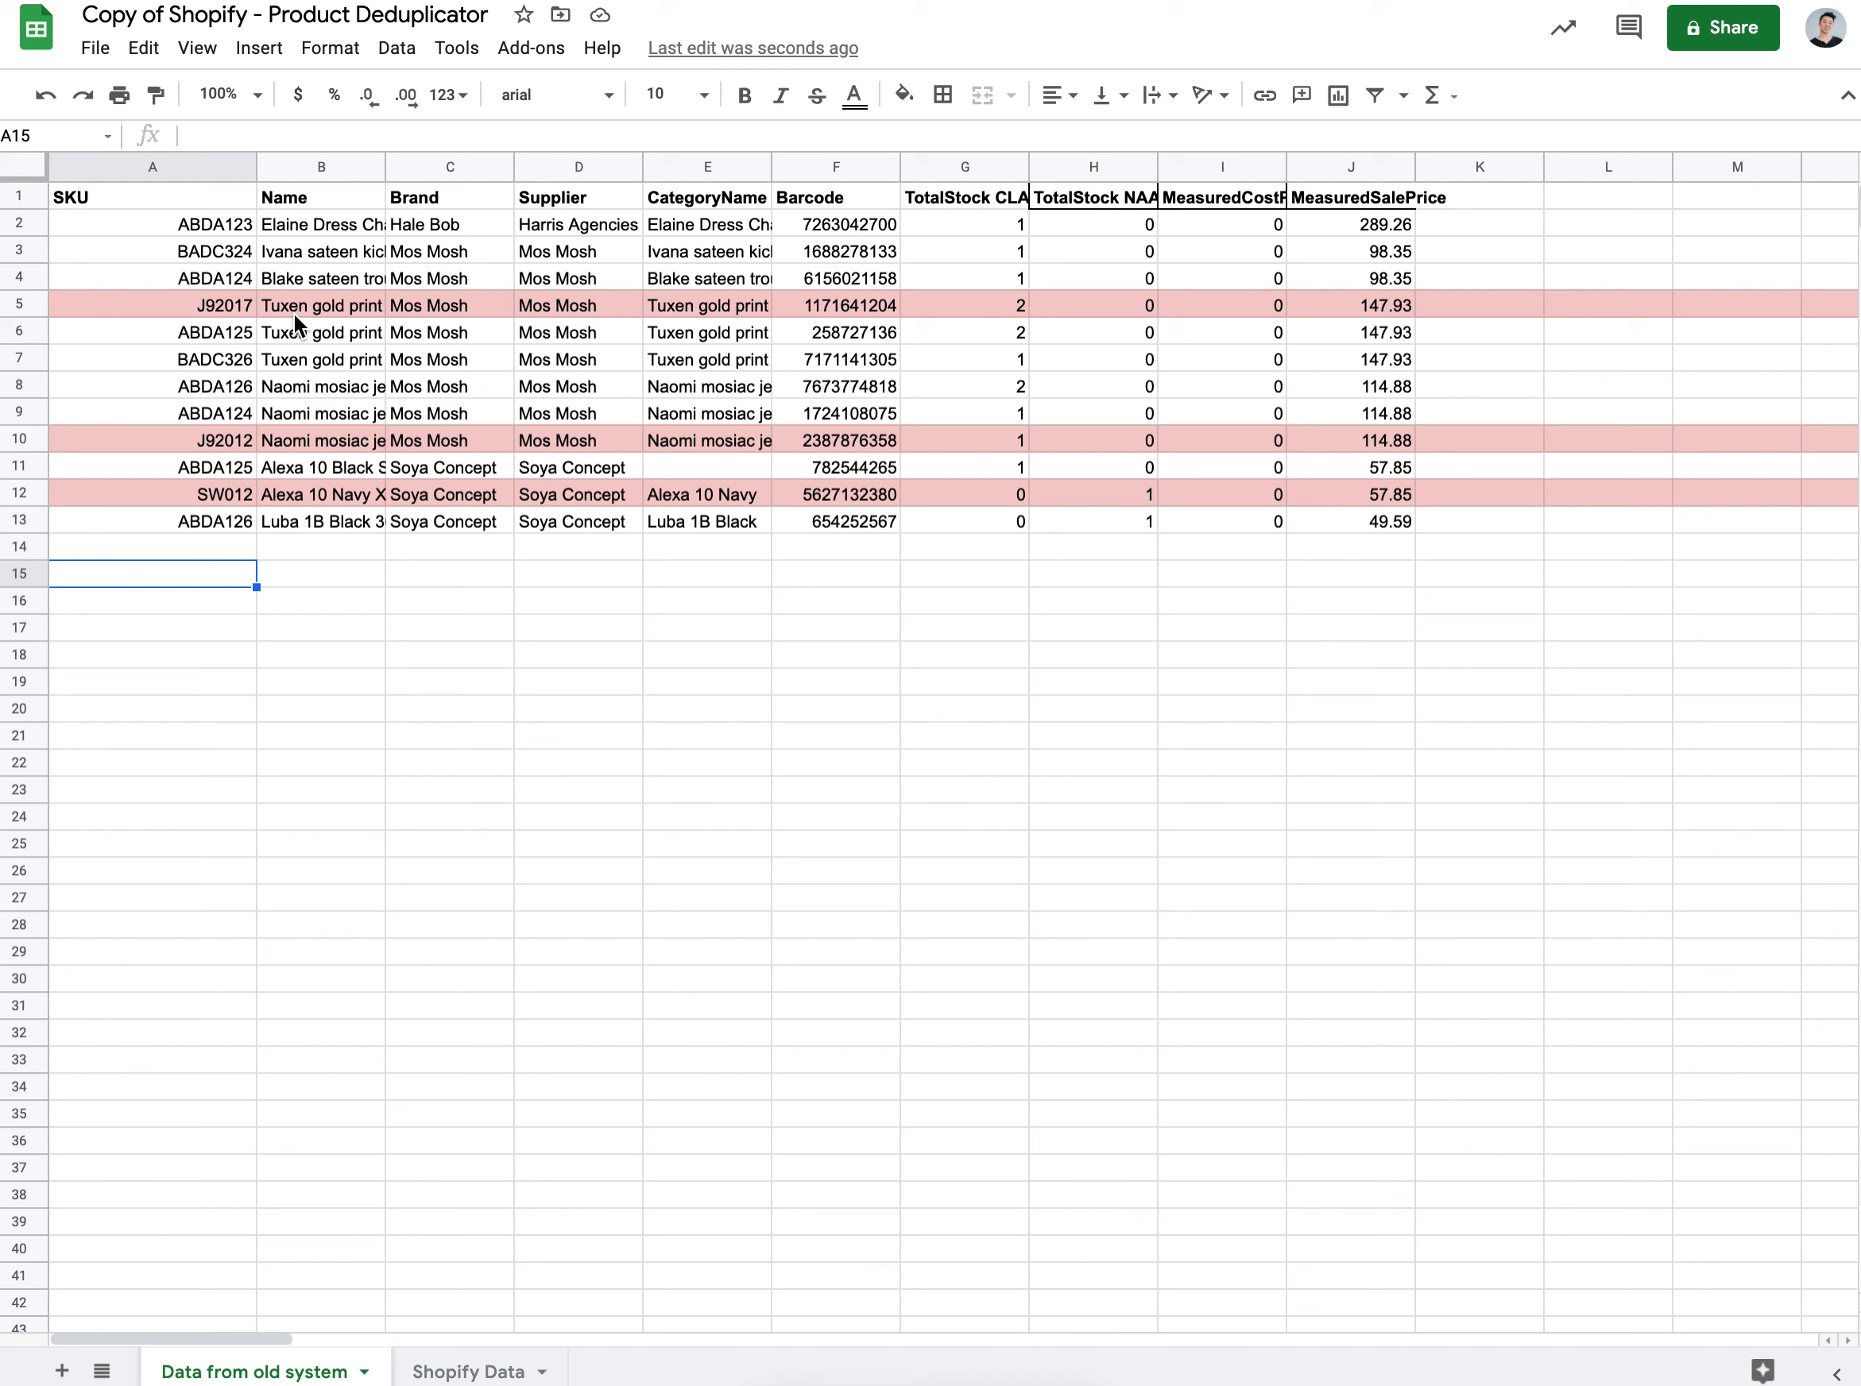
left_click(223, 303)
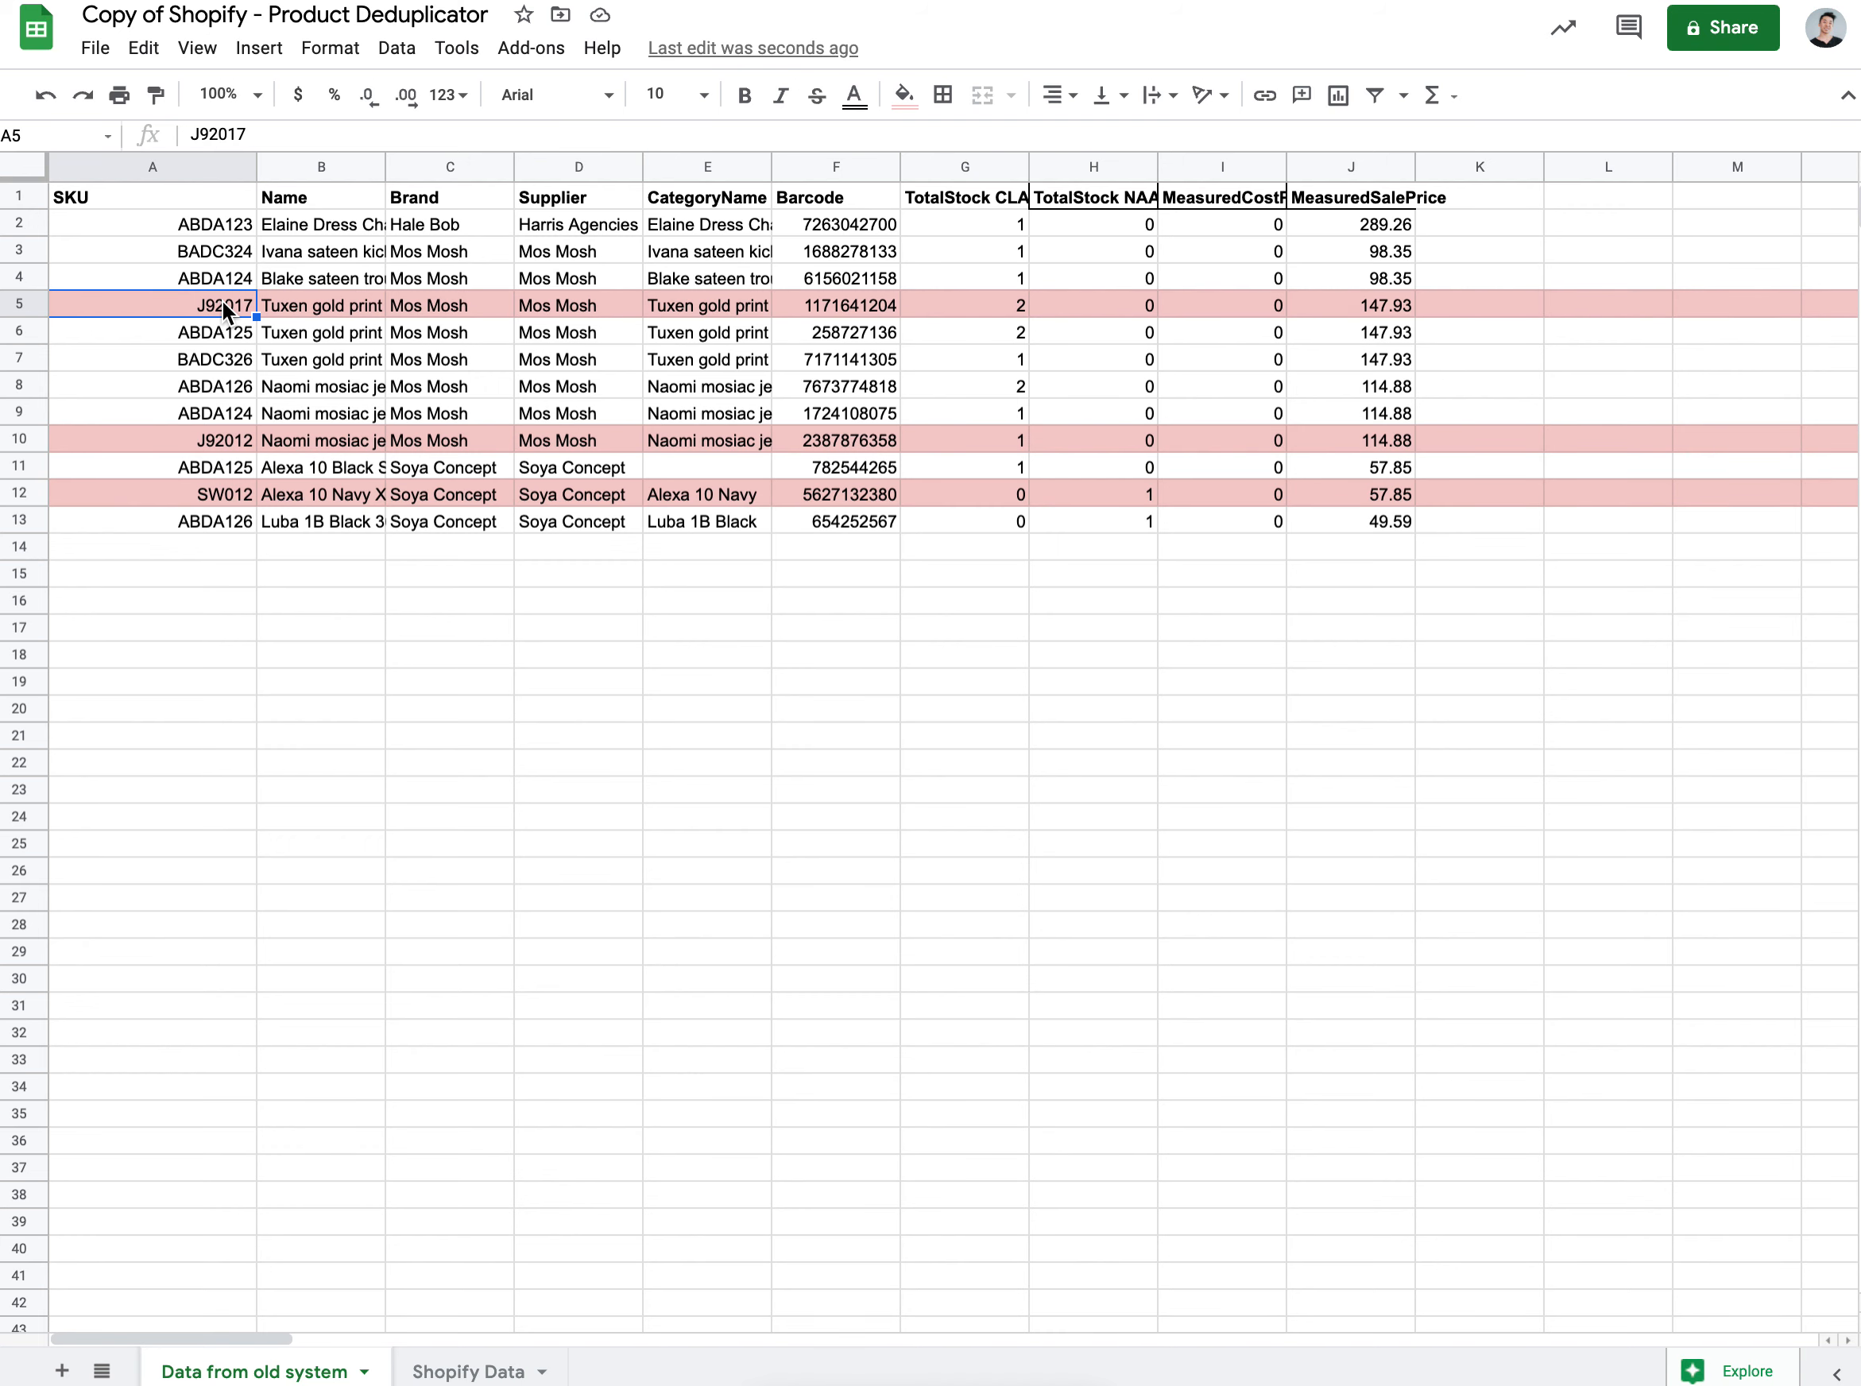
left_click(222, 439)
left_click(221, 492)
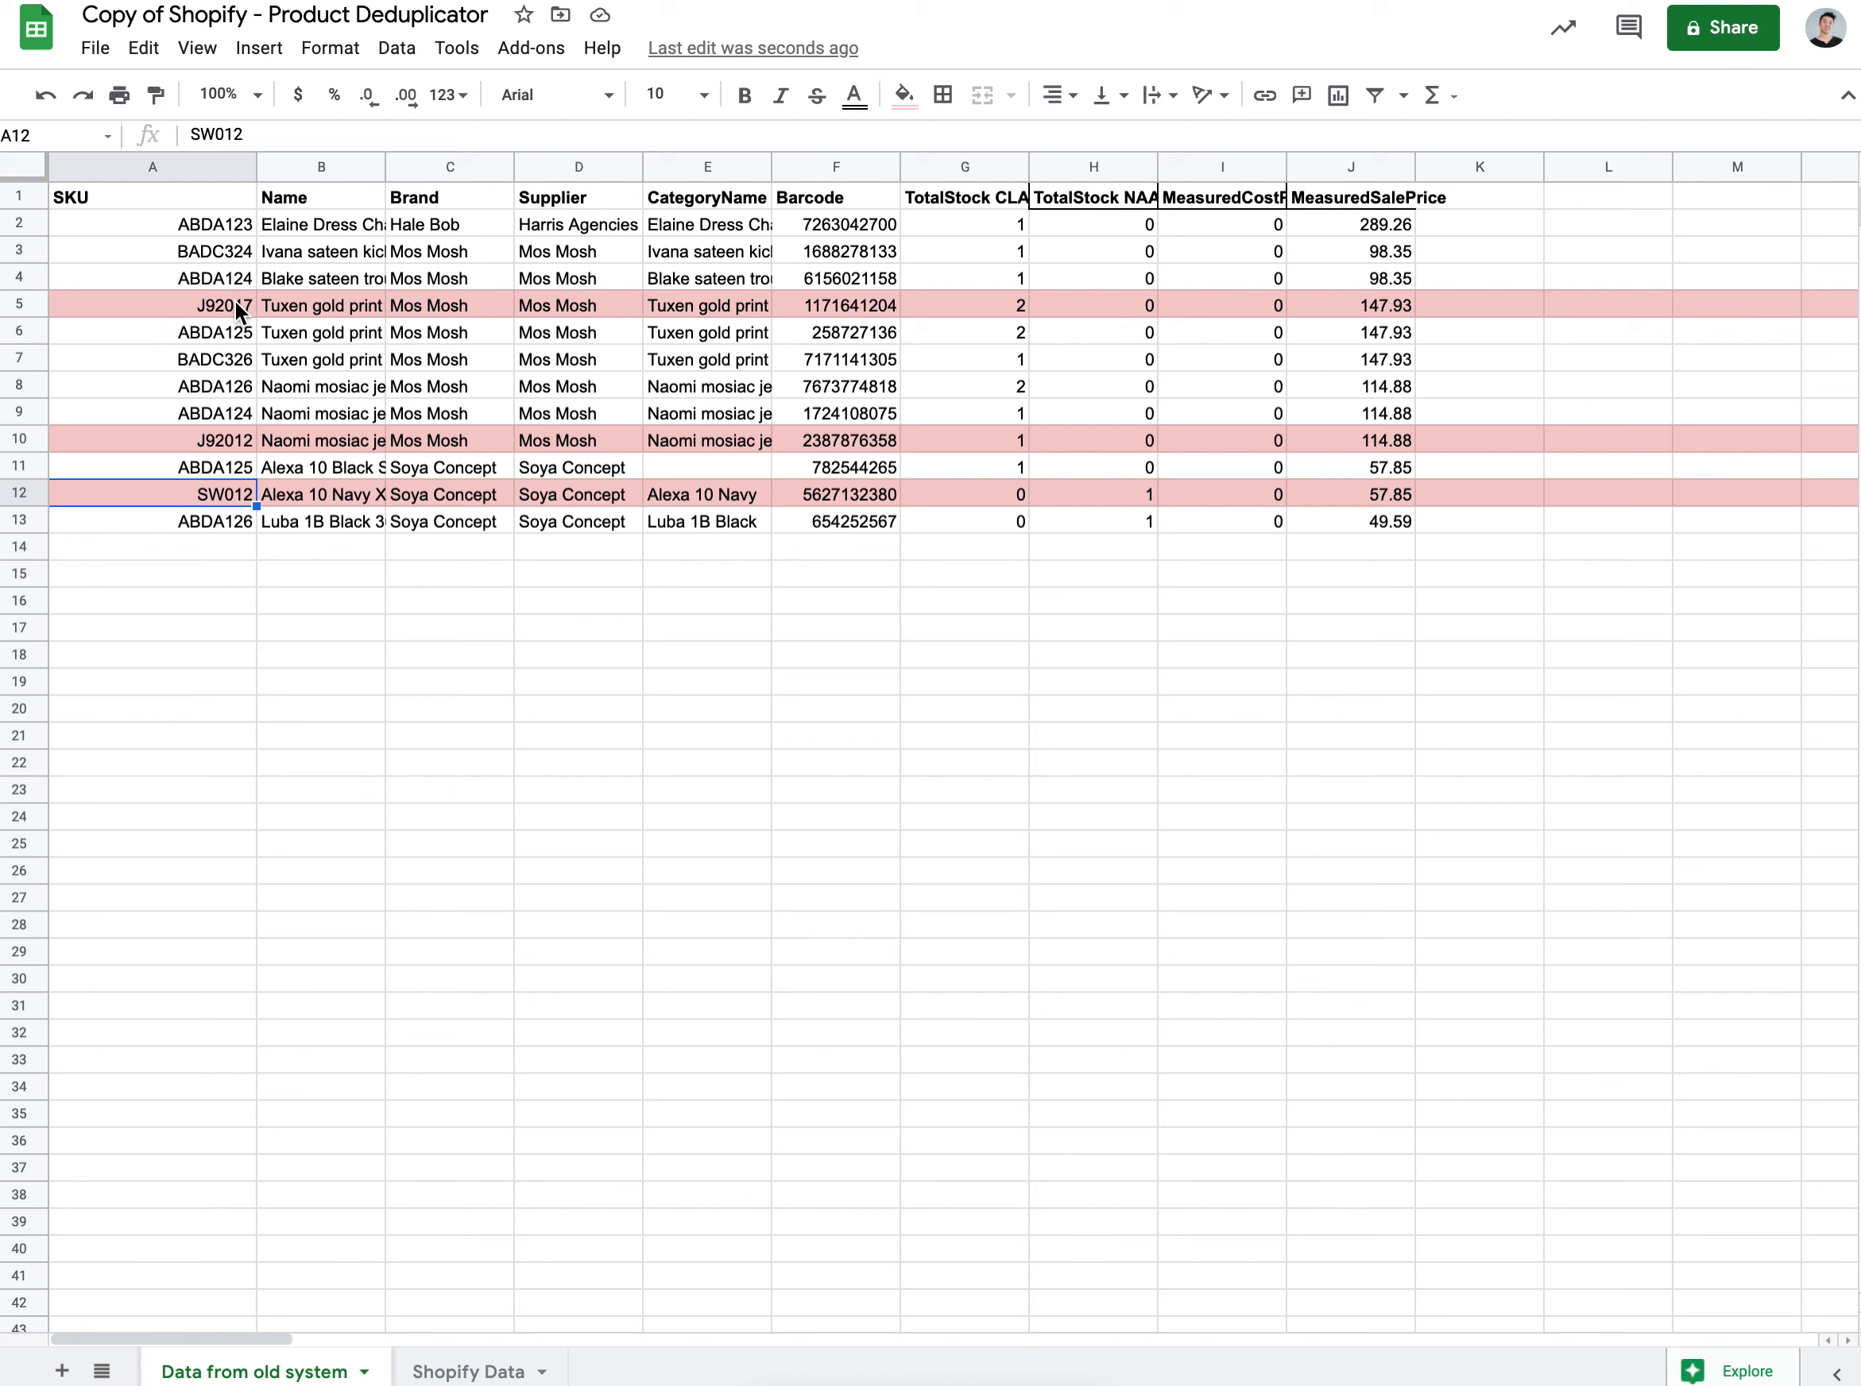
left_click(286, 749)
left_click(182, 708)
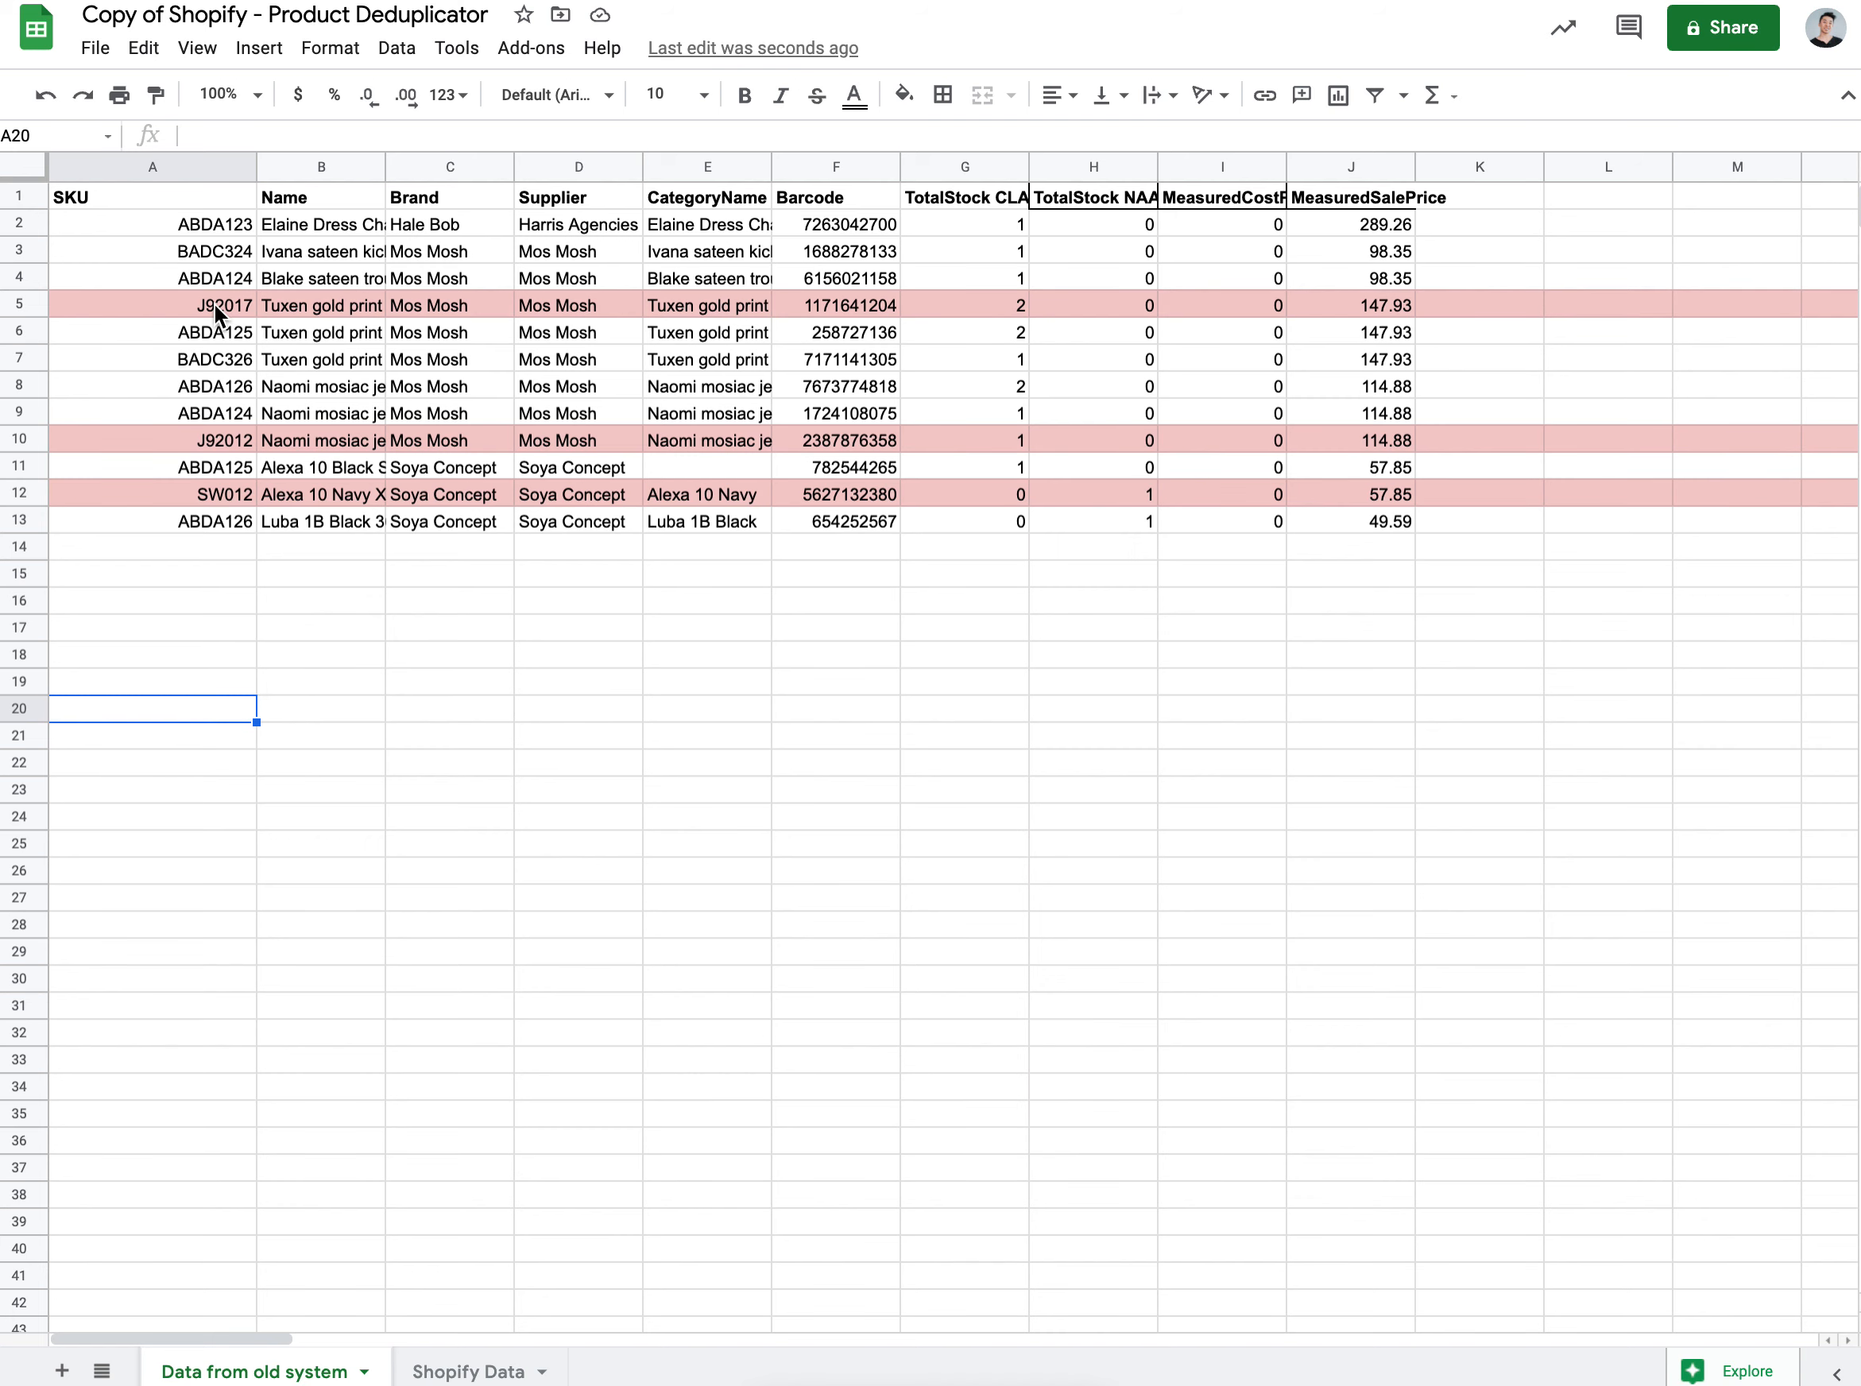
left_click(179, 558)
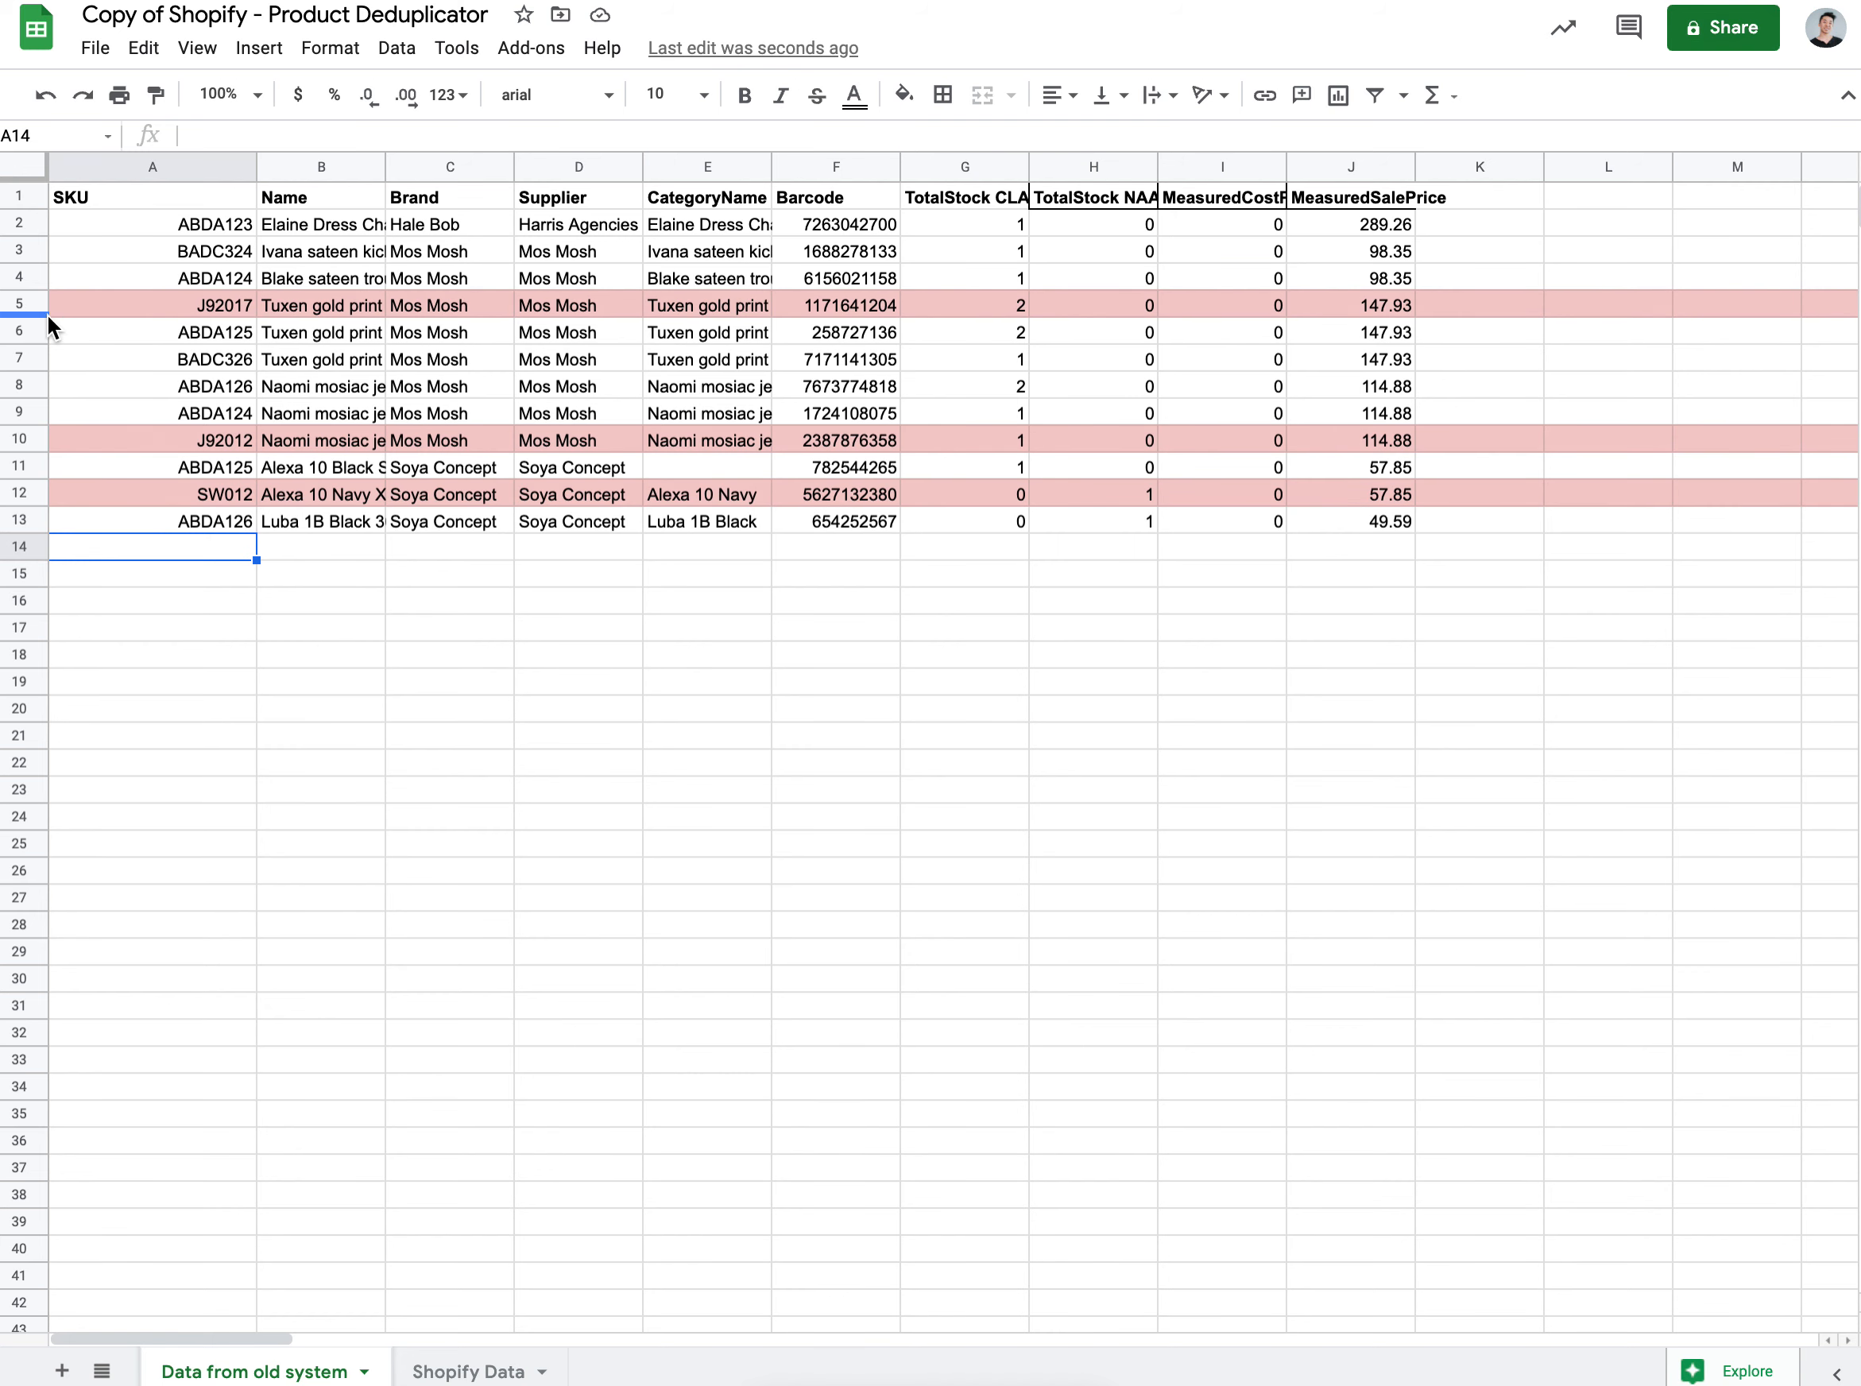
left_click(24, 305)
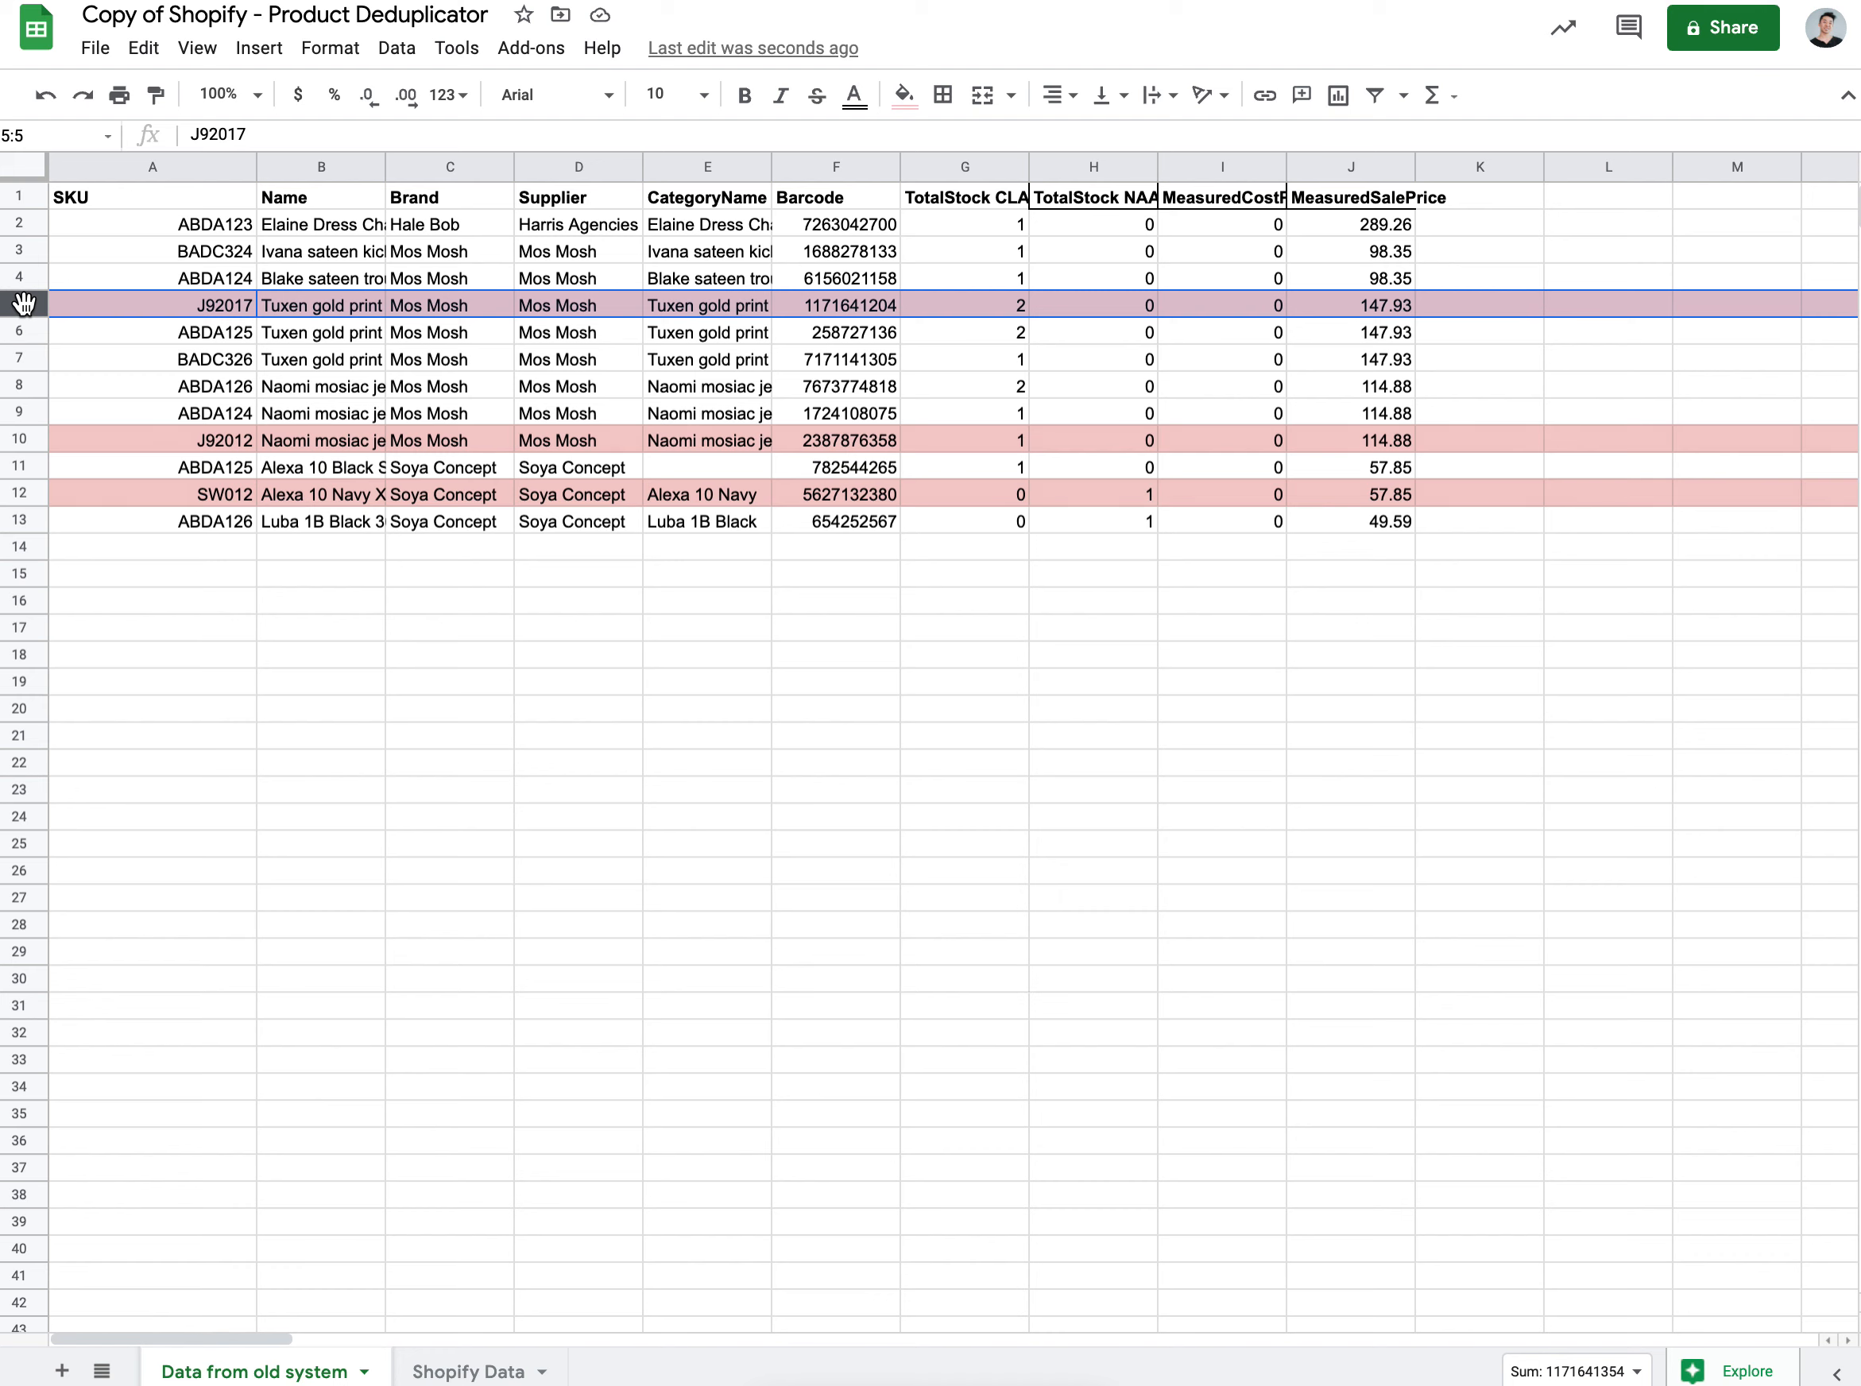
right_click(34, 304)
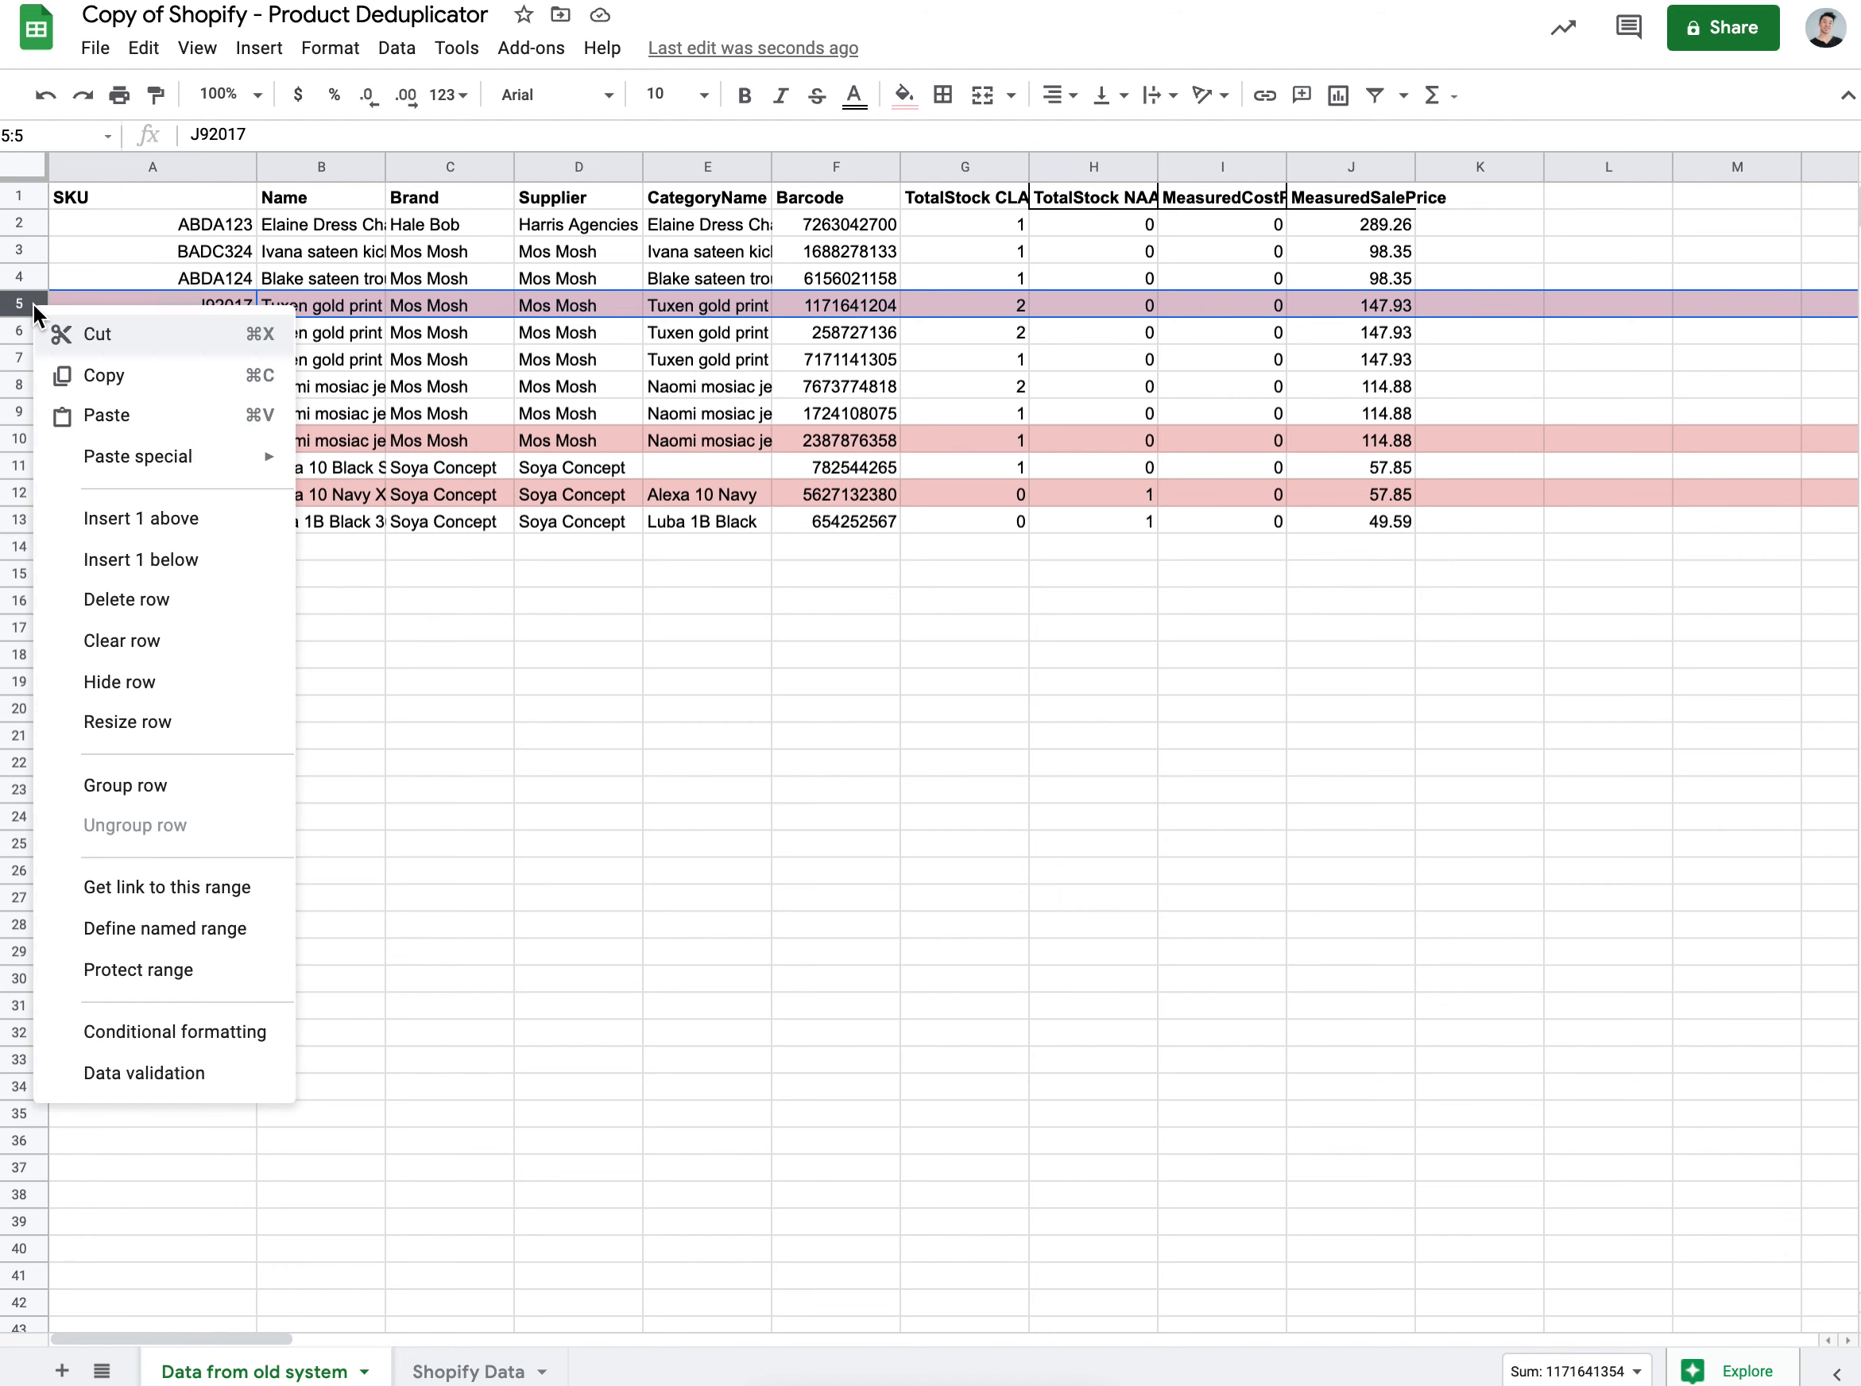
left_click(206, 599)
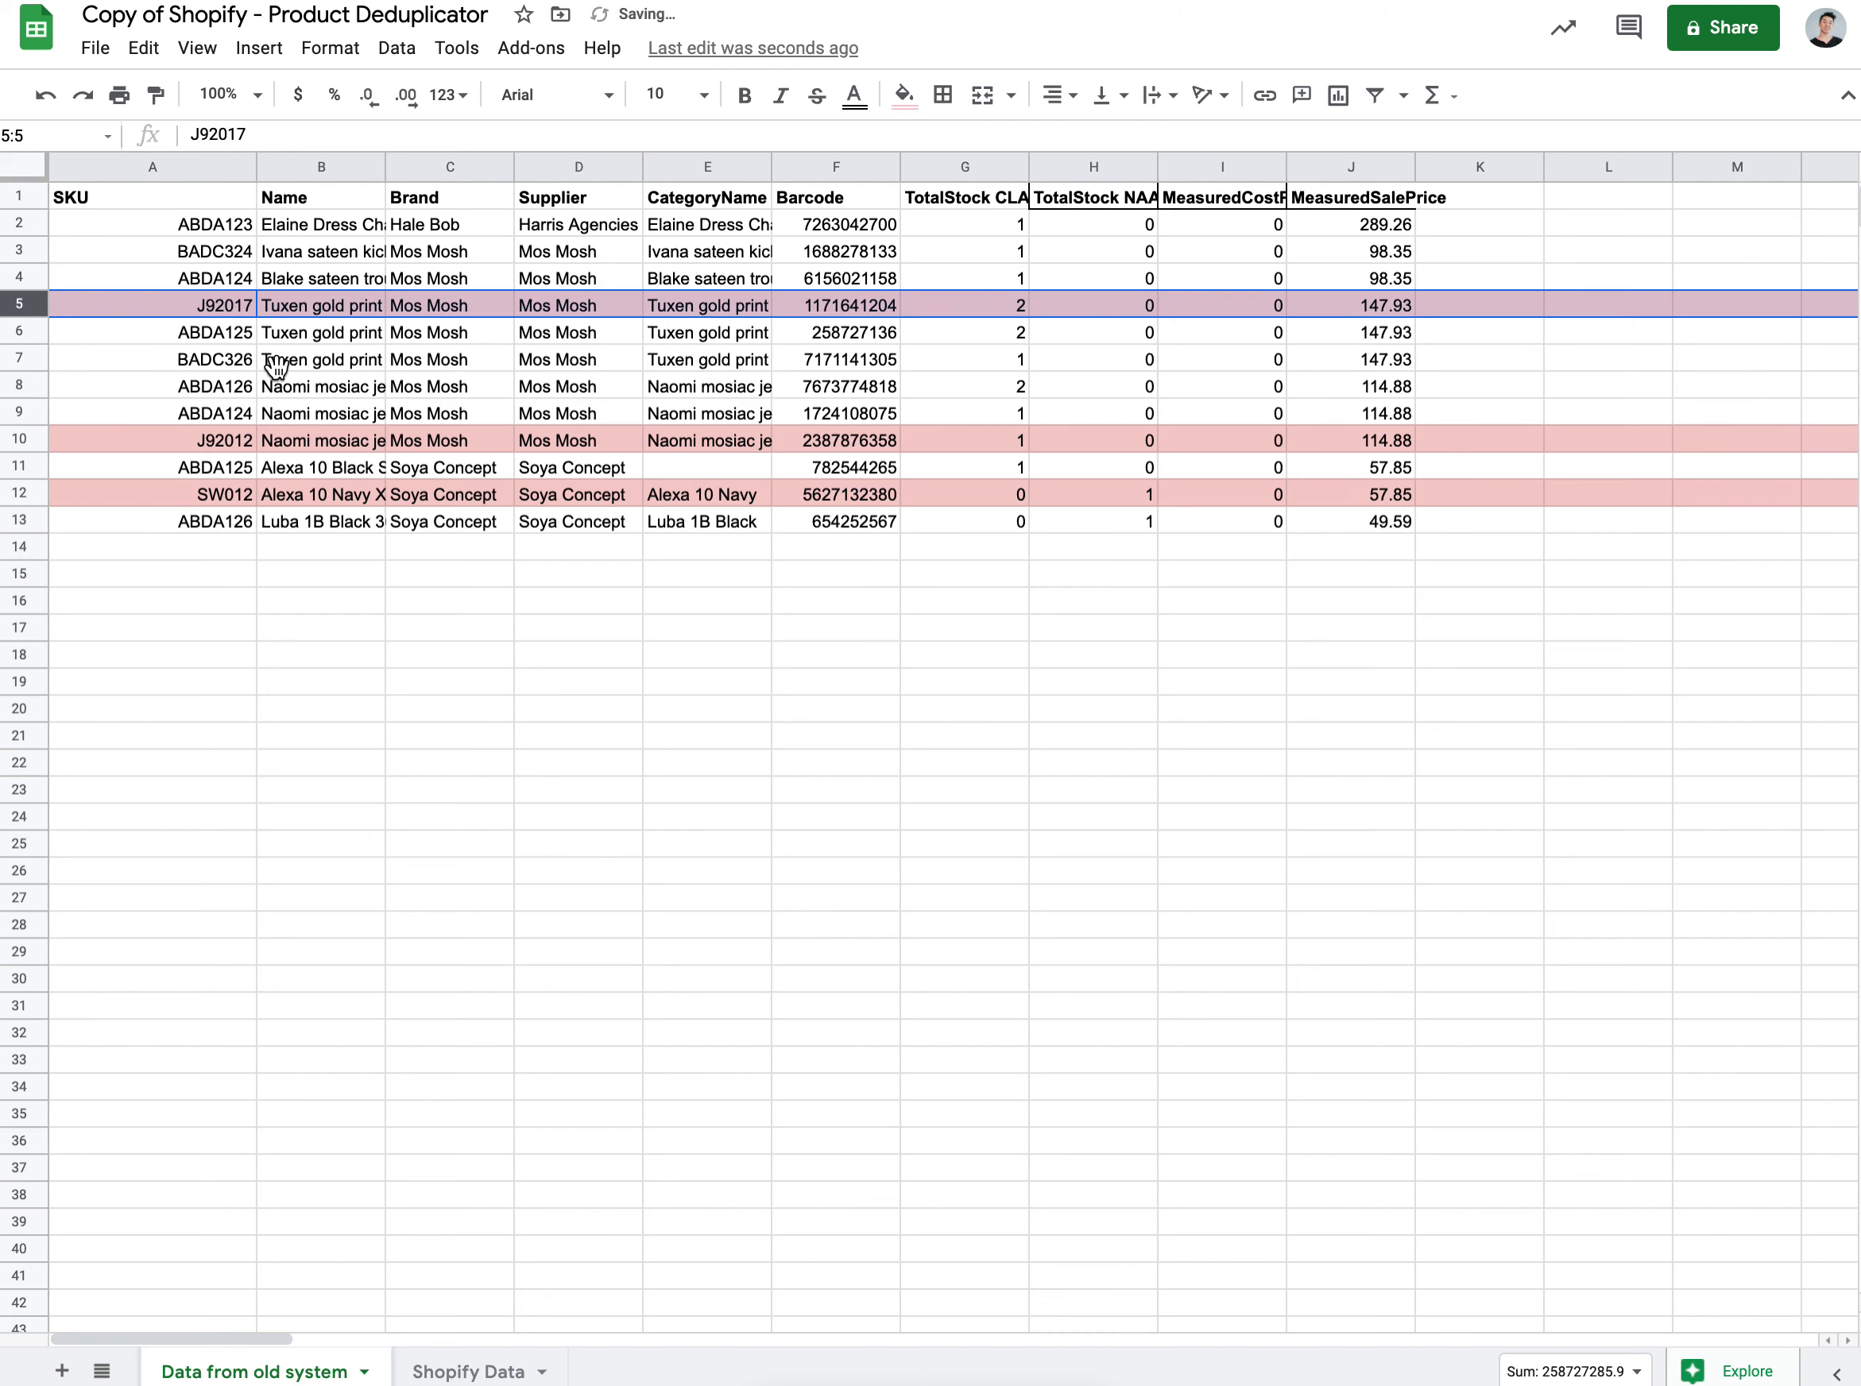
left_click(277, 693)
left_click(161, 583)
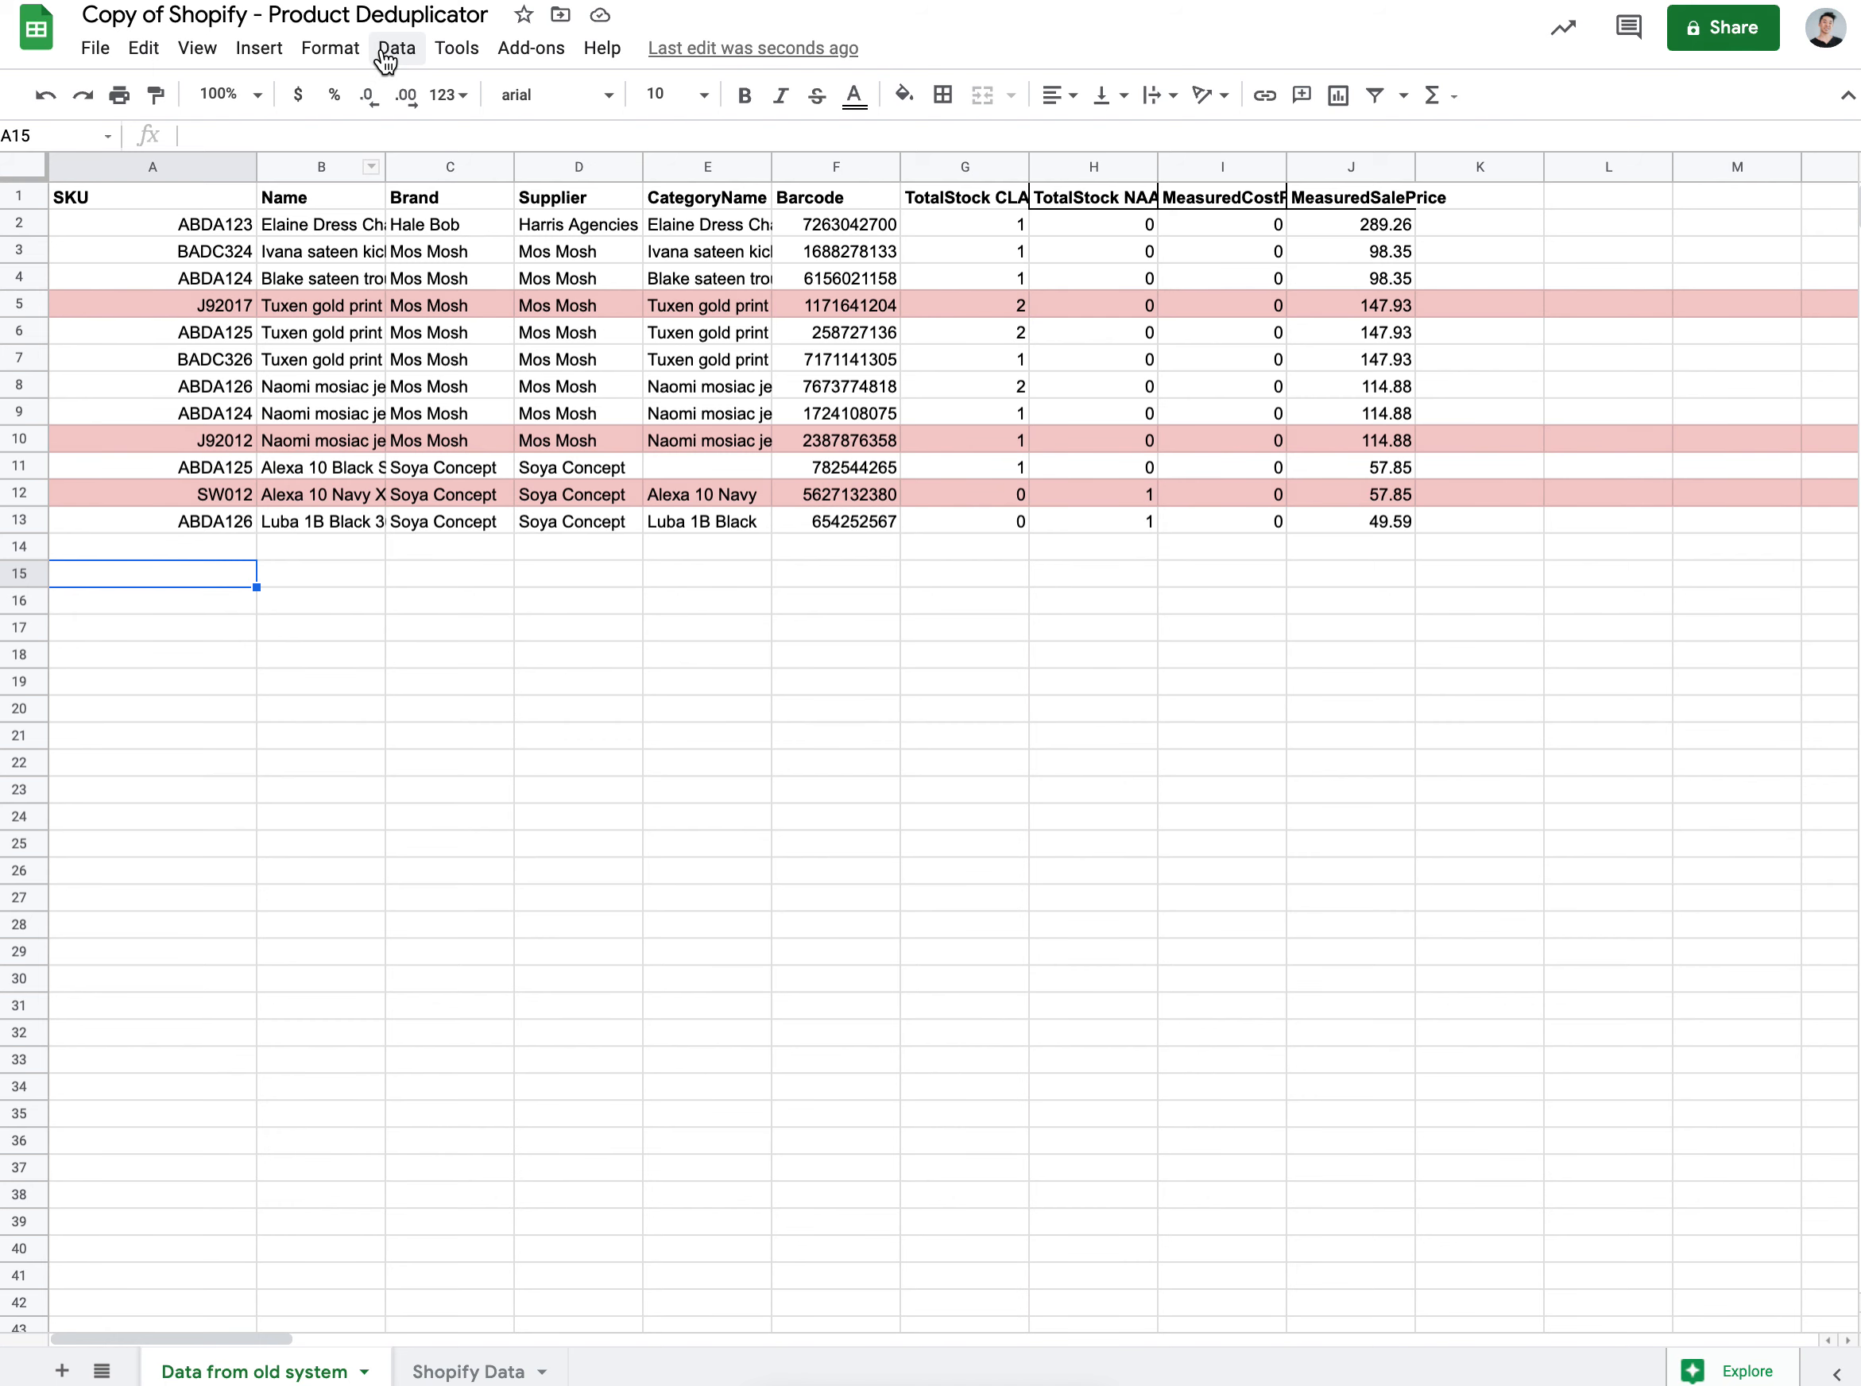
left_click(194, 548)
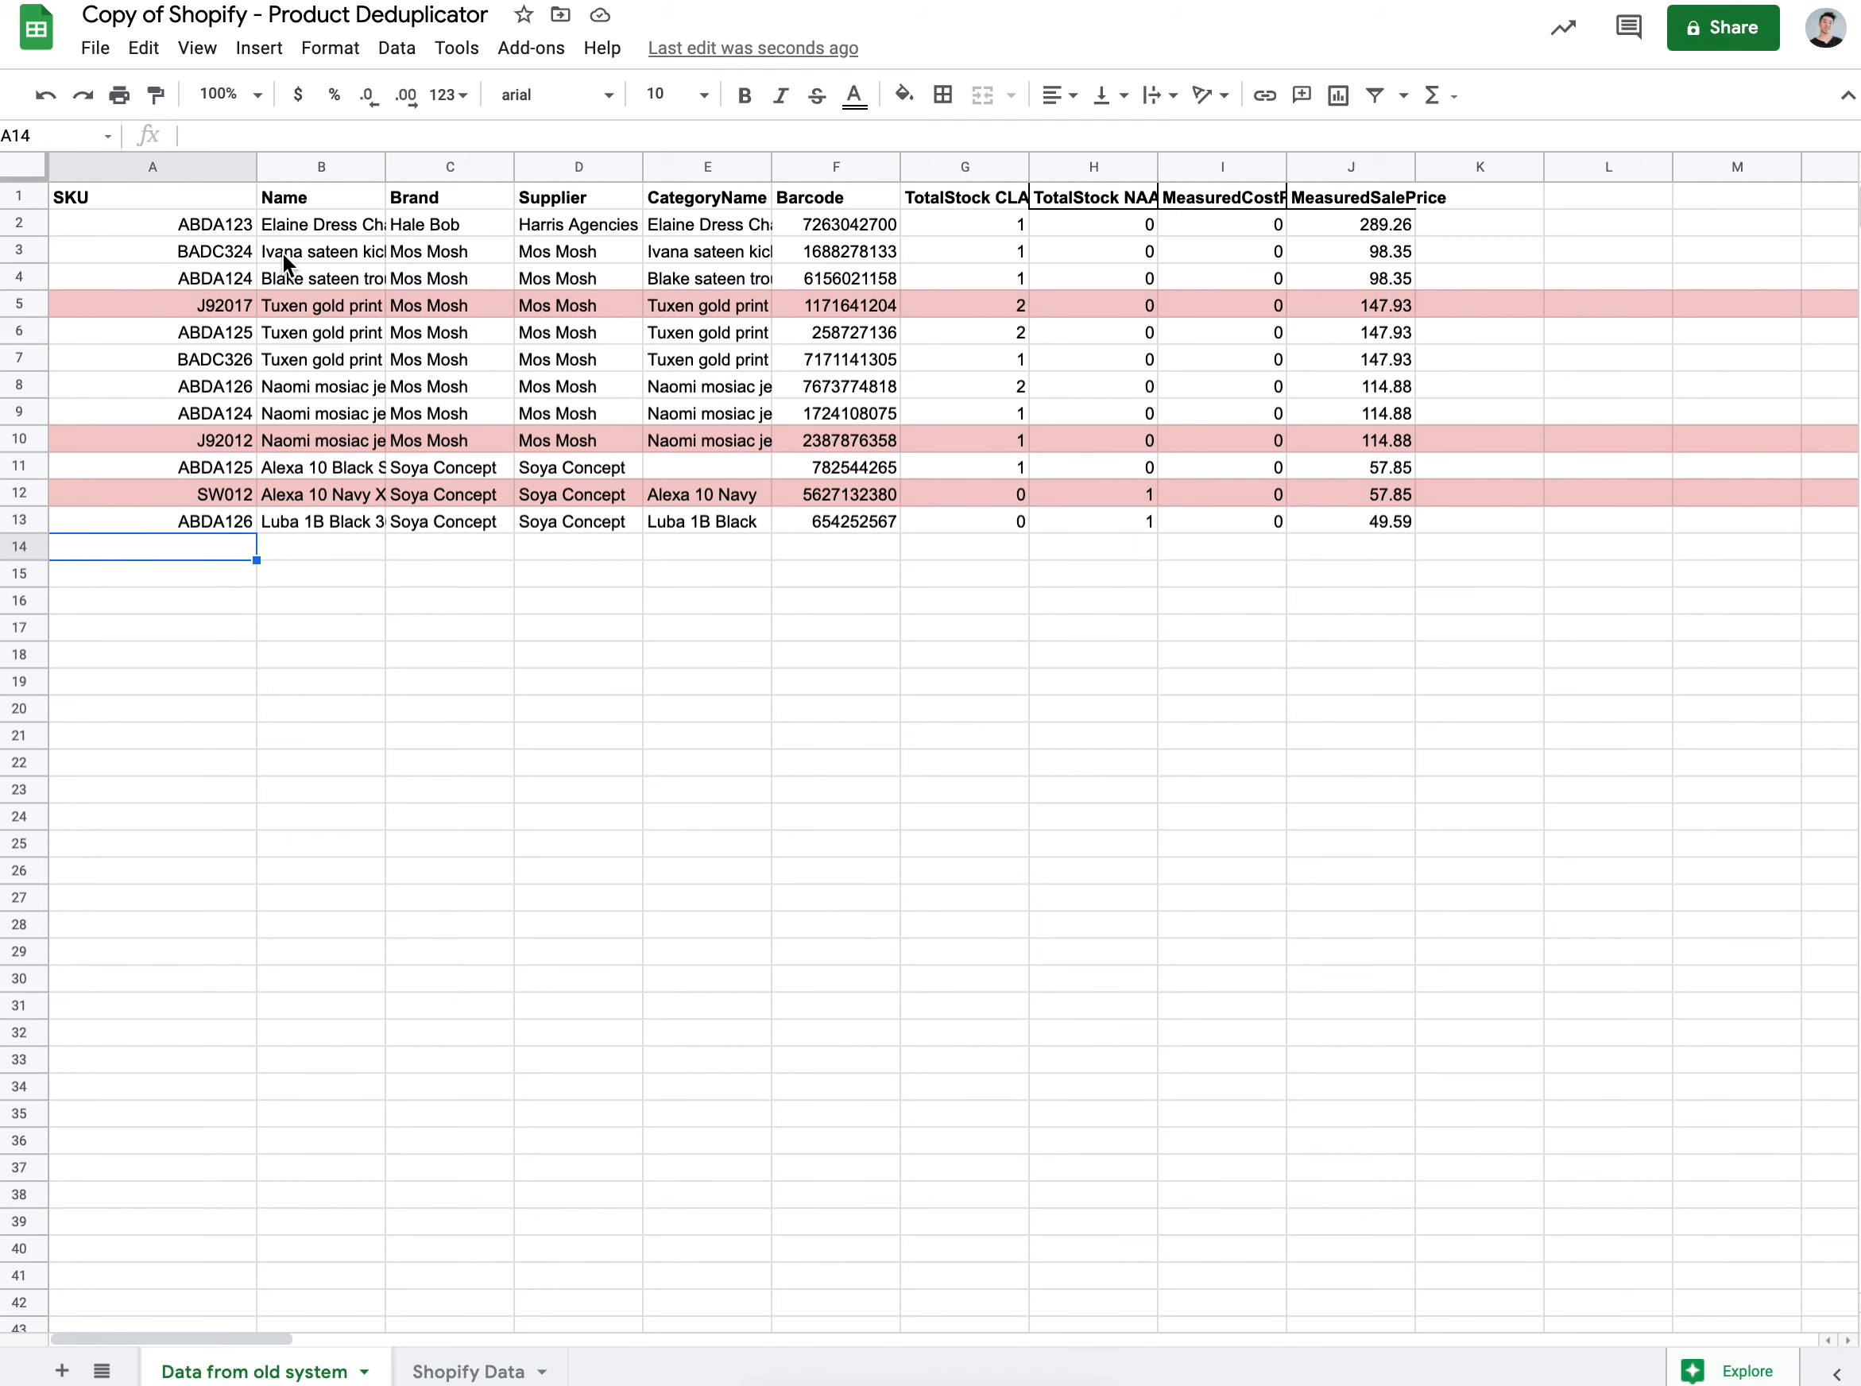
left_click(25, 164)
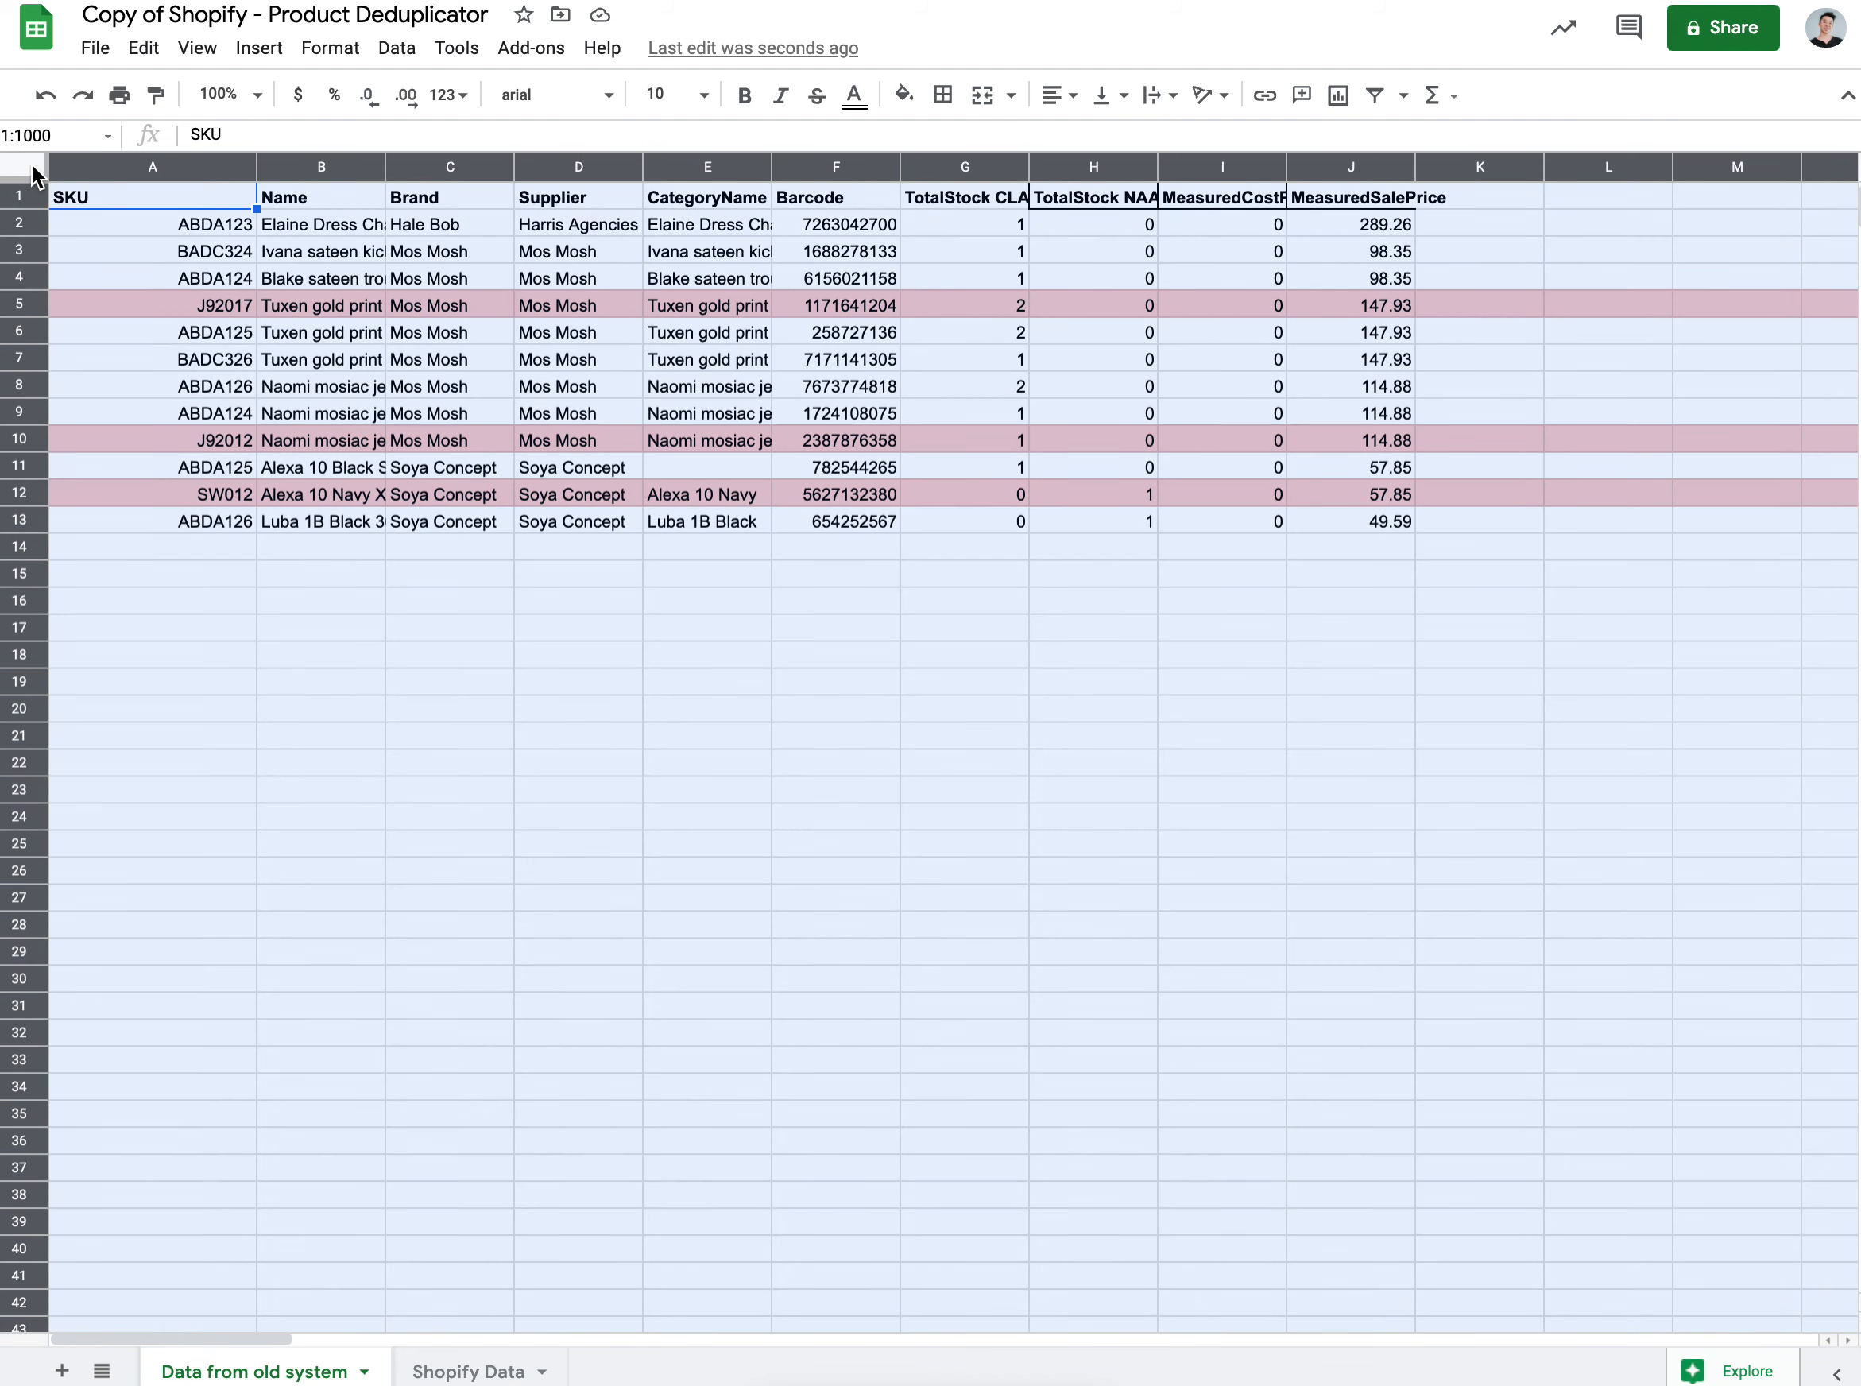
left_click(307, 626)
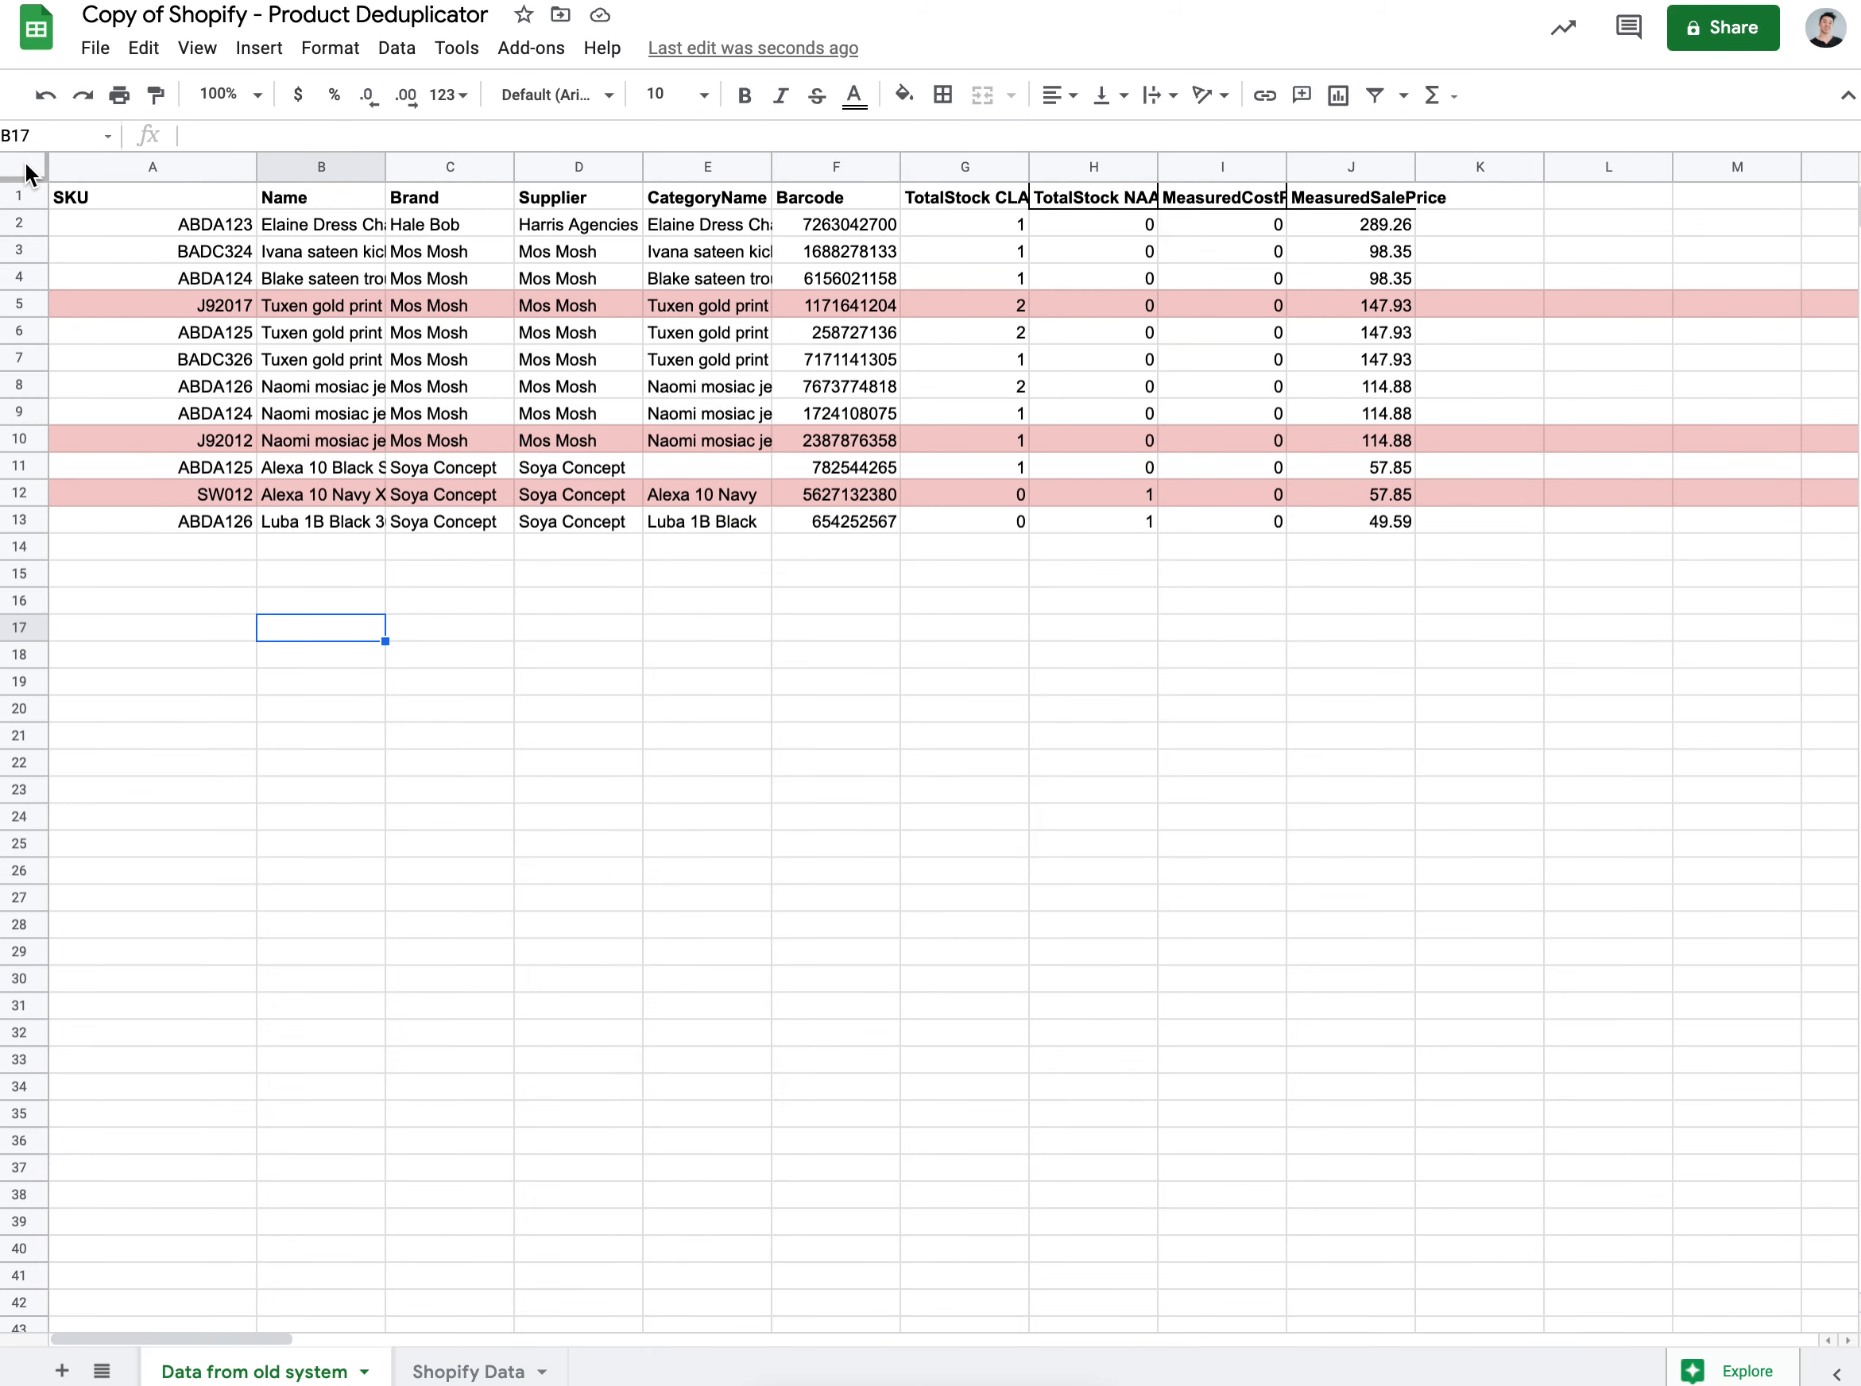
Step: Create a filter on the whole Data from old system table
left_click(30, 163)
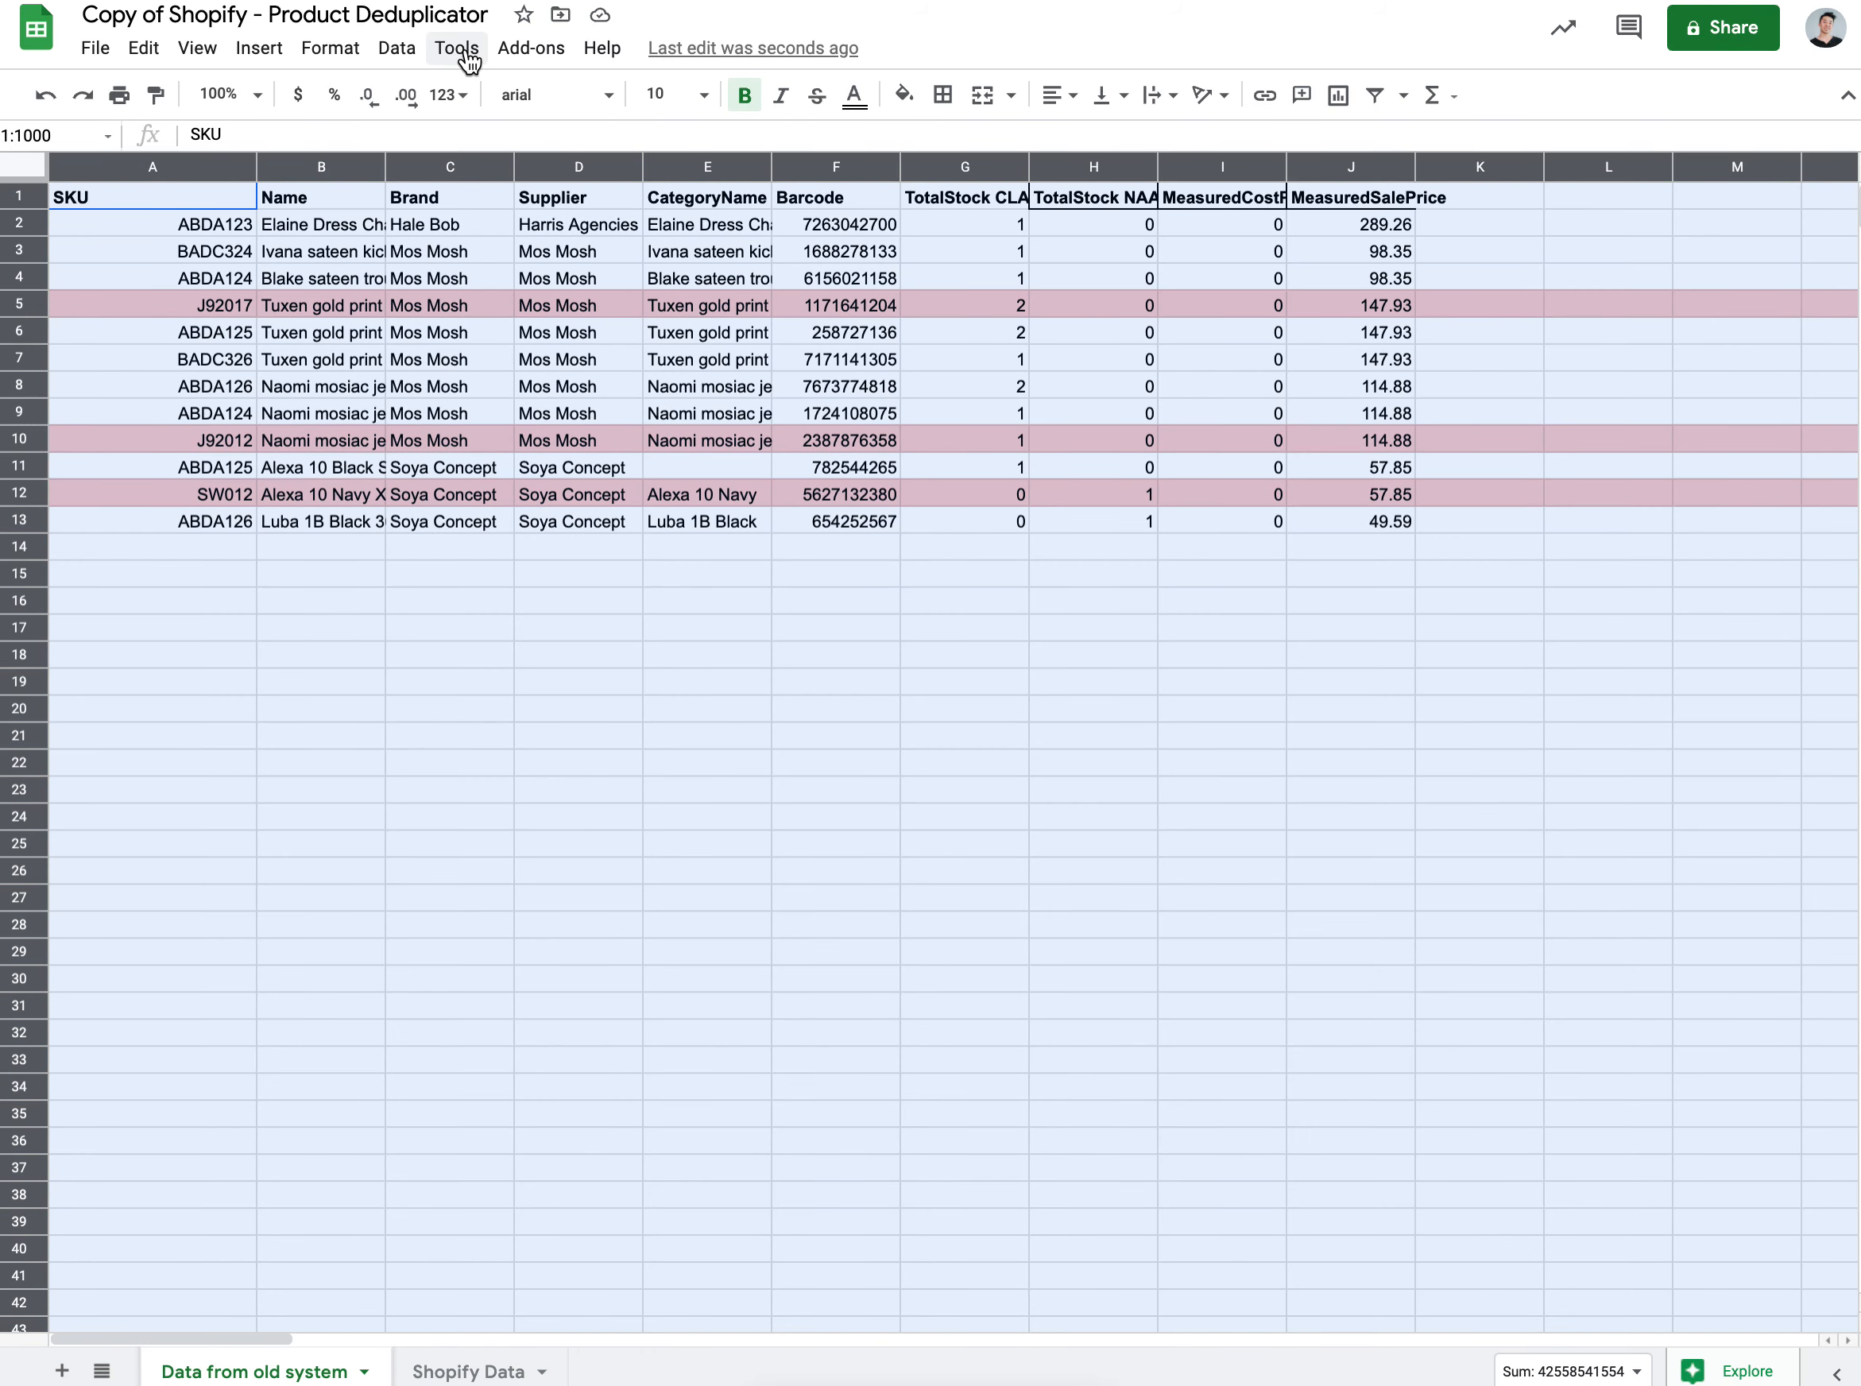
left_click(411, 55)
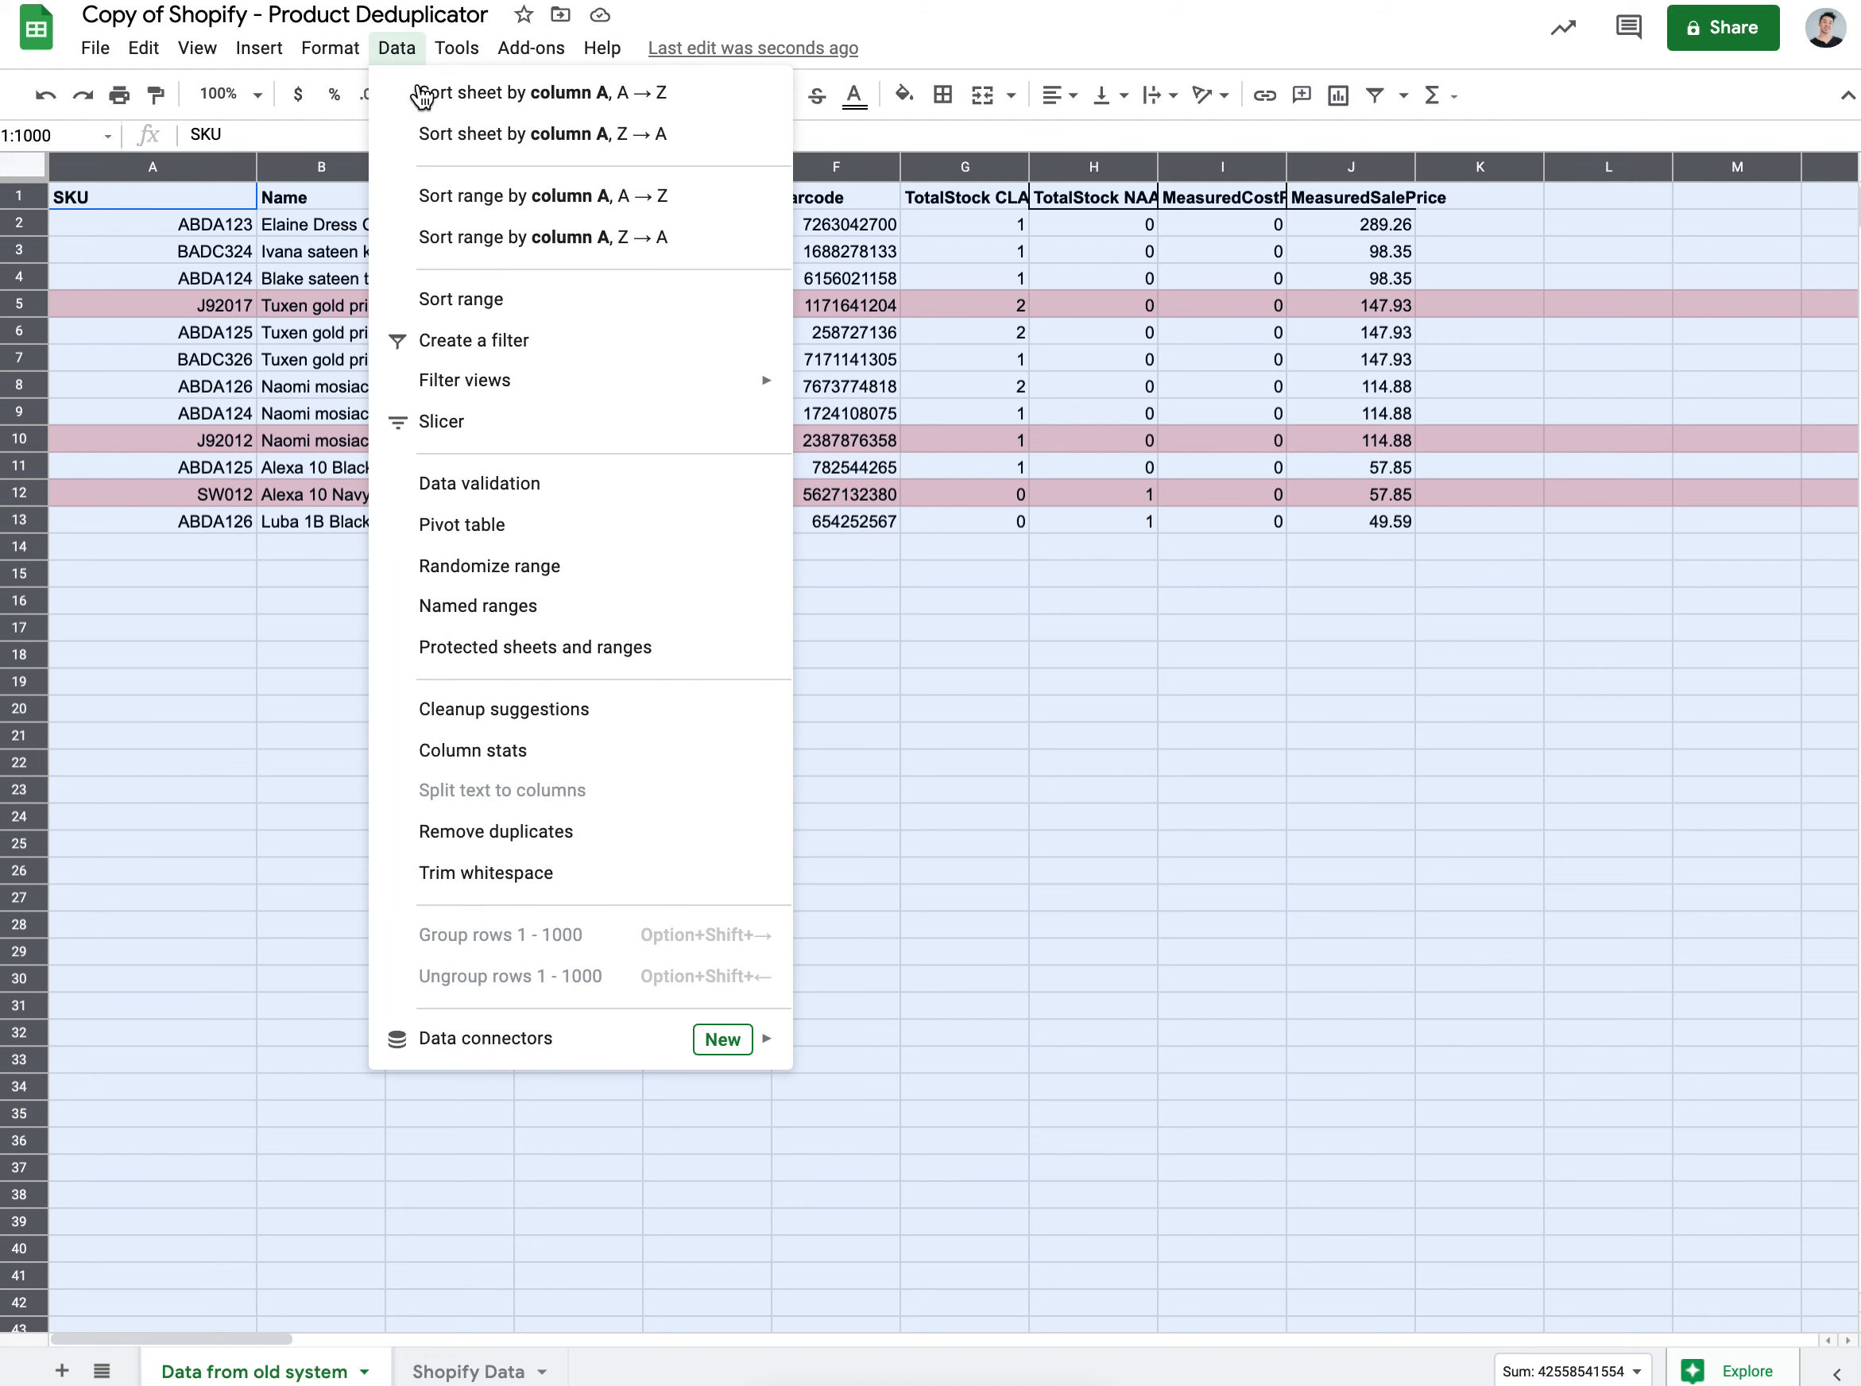
left_click(511, 345)
left_click(308, 610)
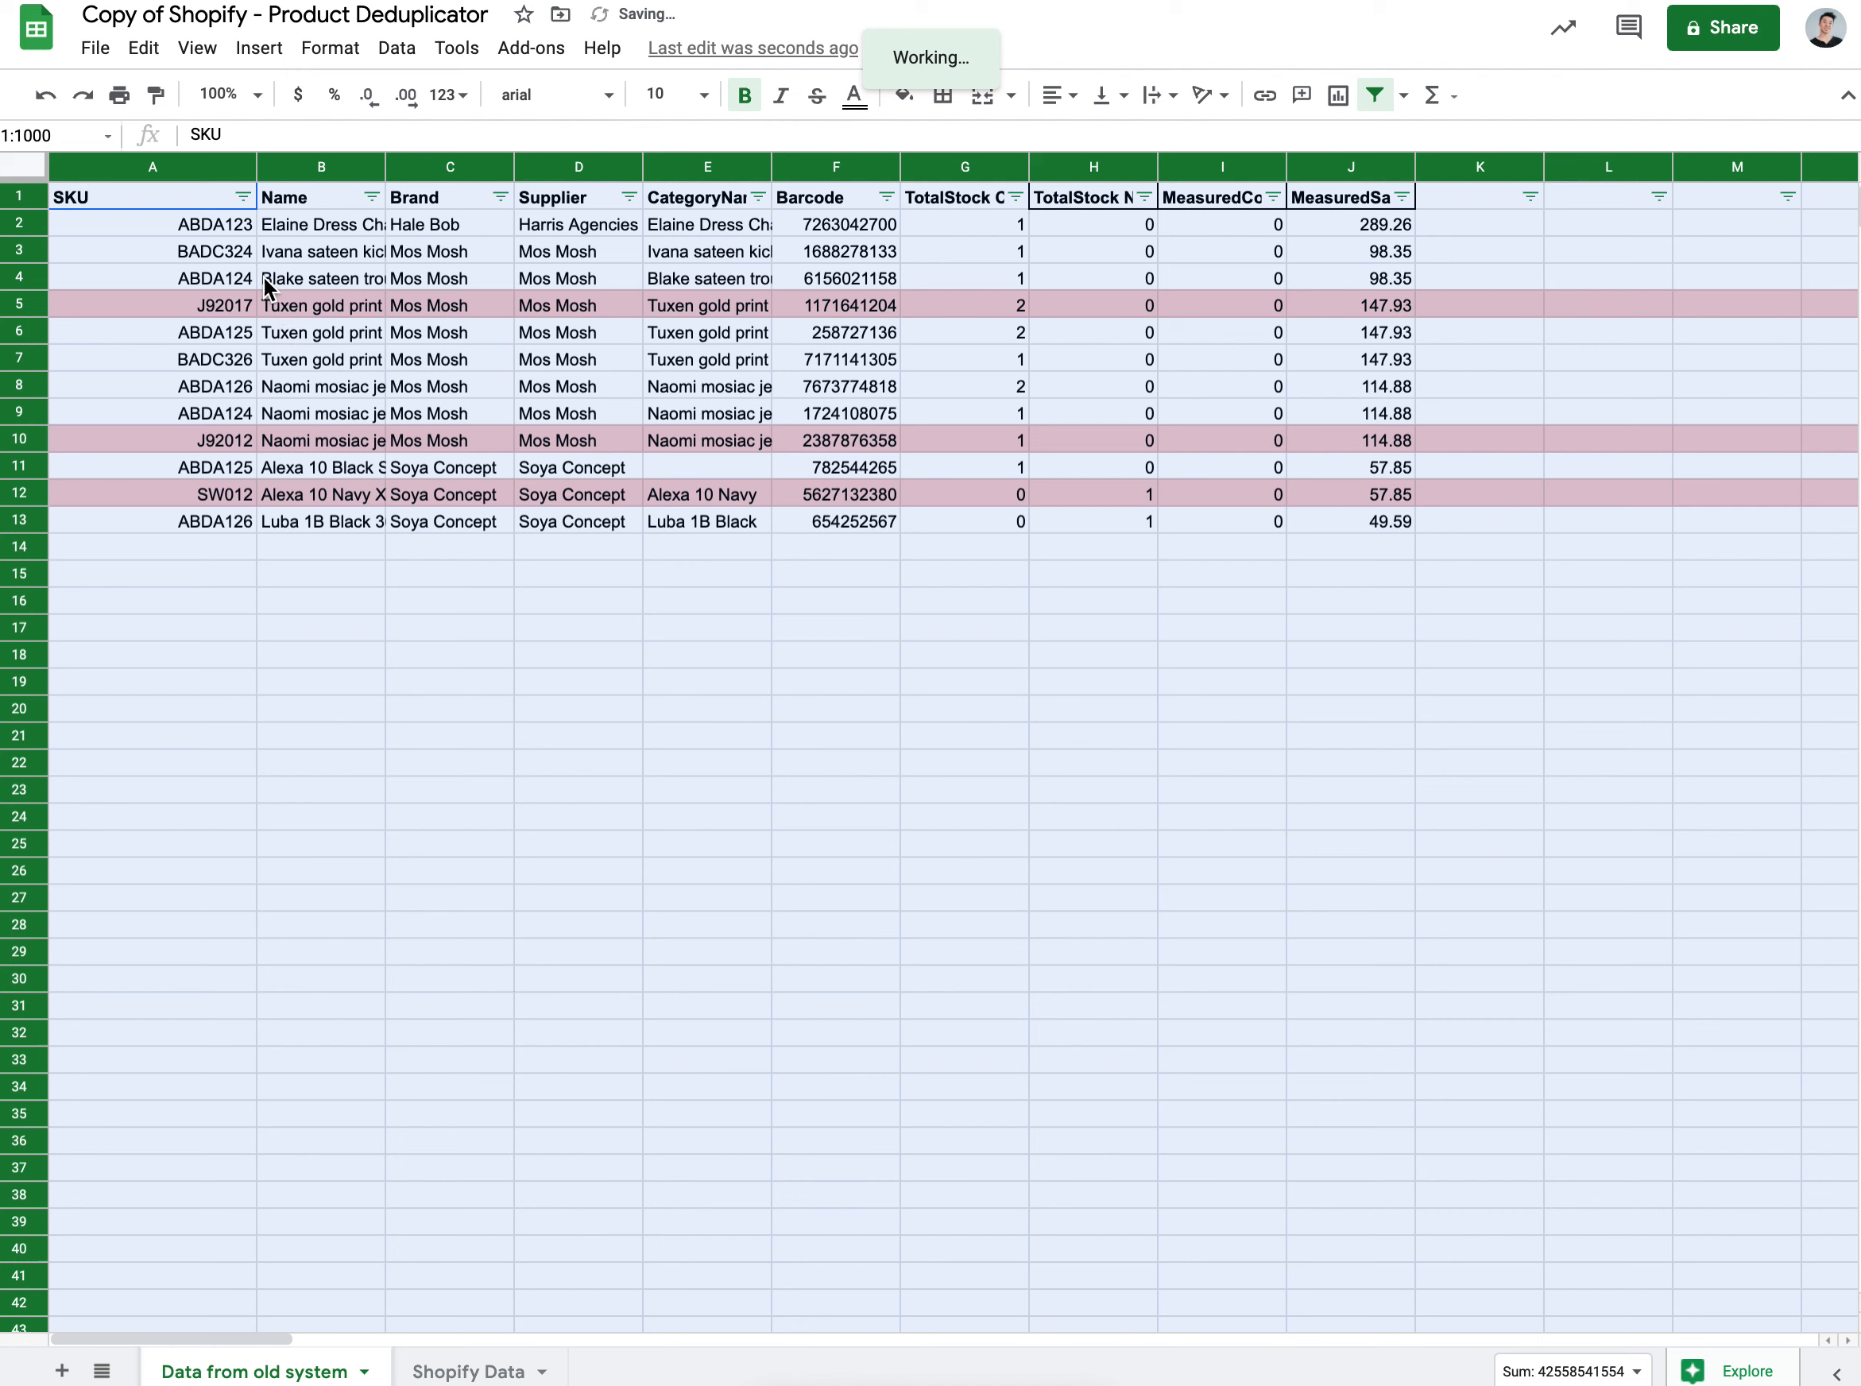
Step: Sort SKU by white fill color and copy the unique product rows A1:J10
left_click(241, 200)
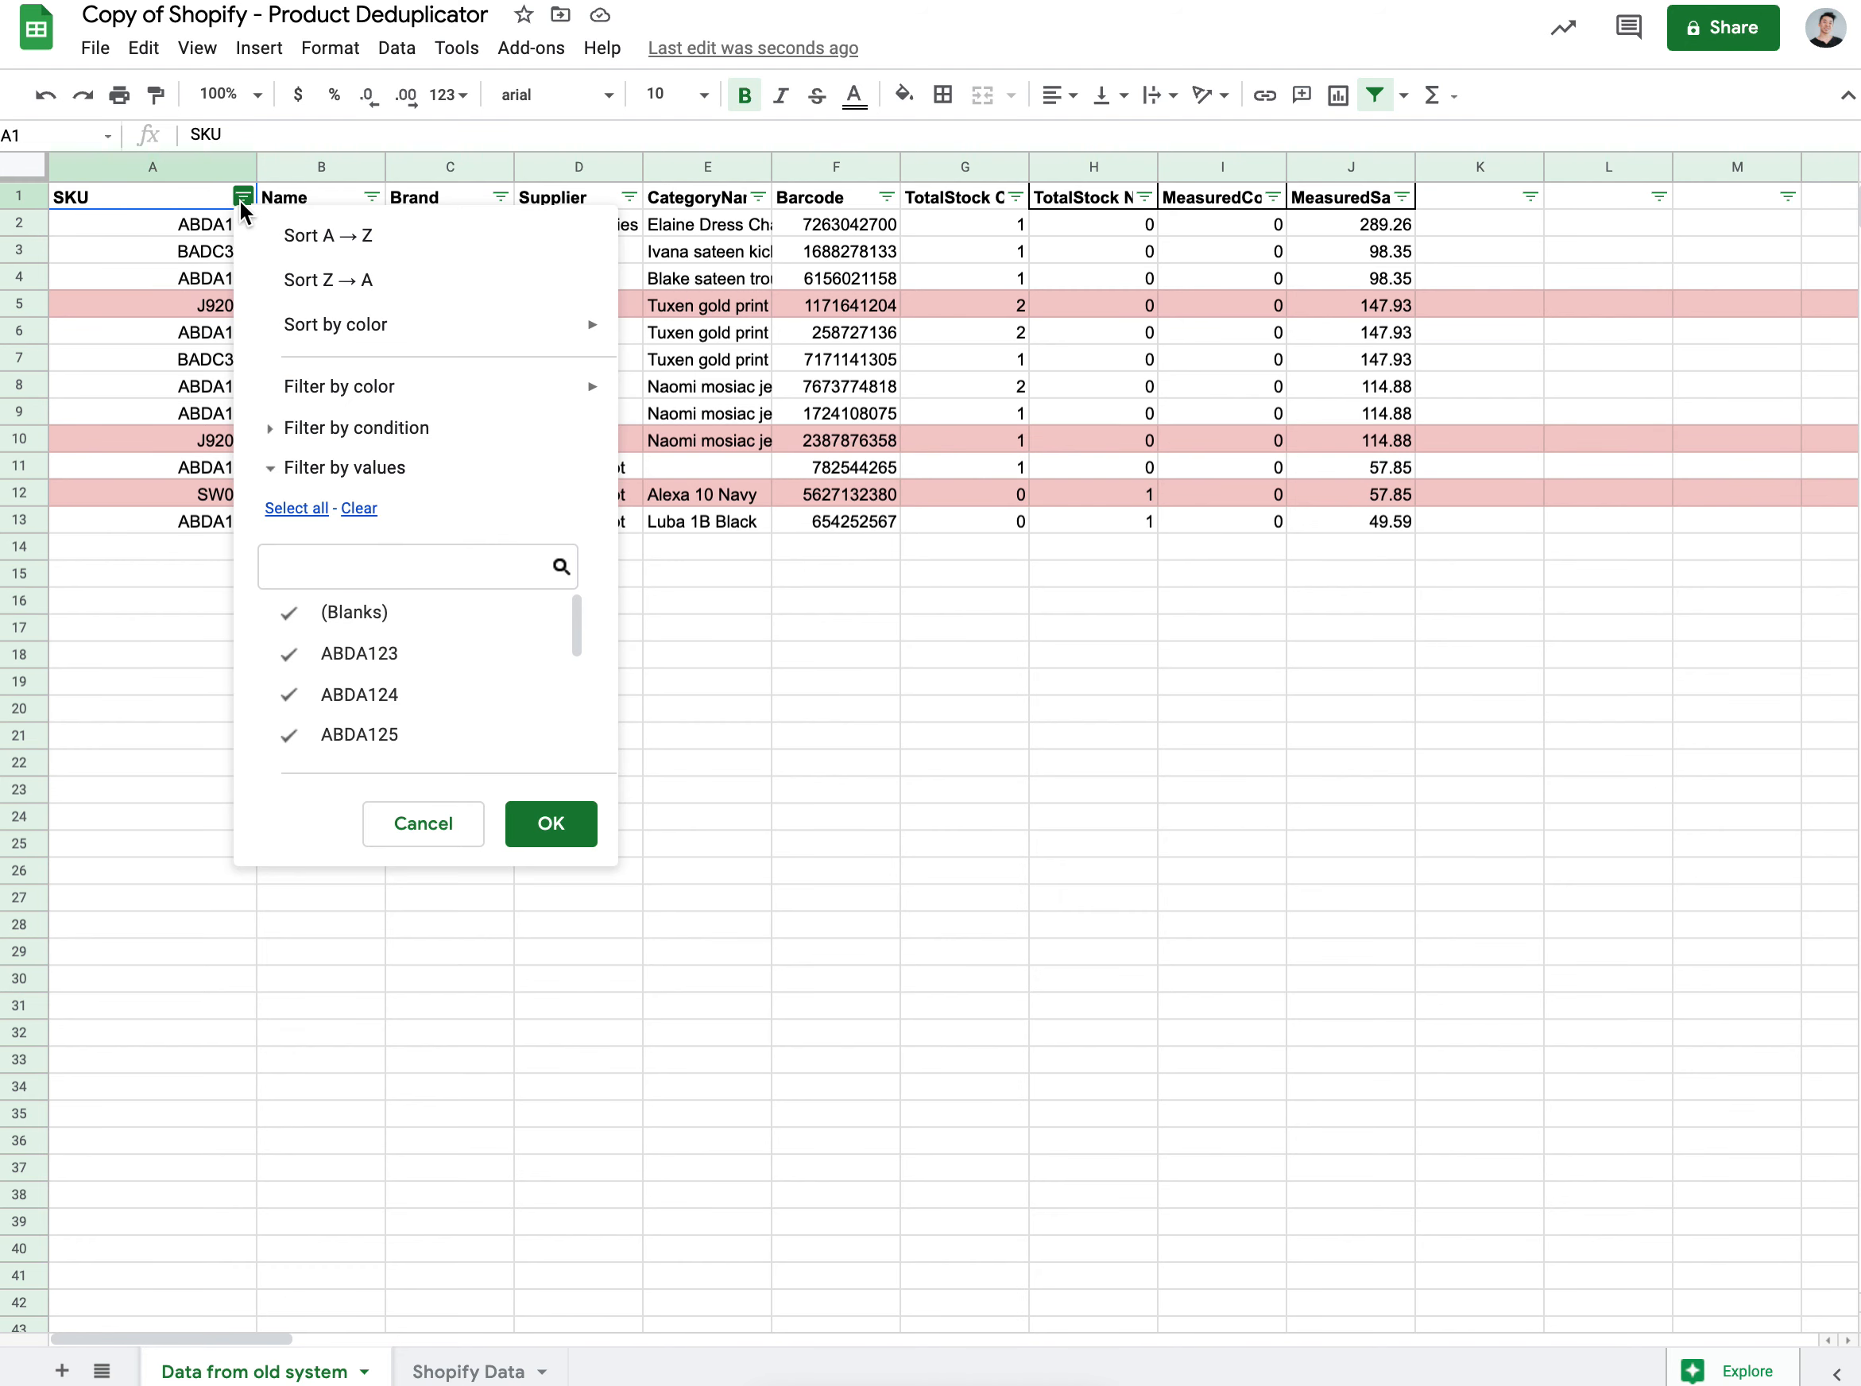
mouse_move(352, 328)
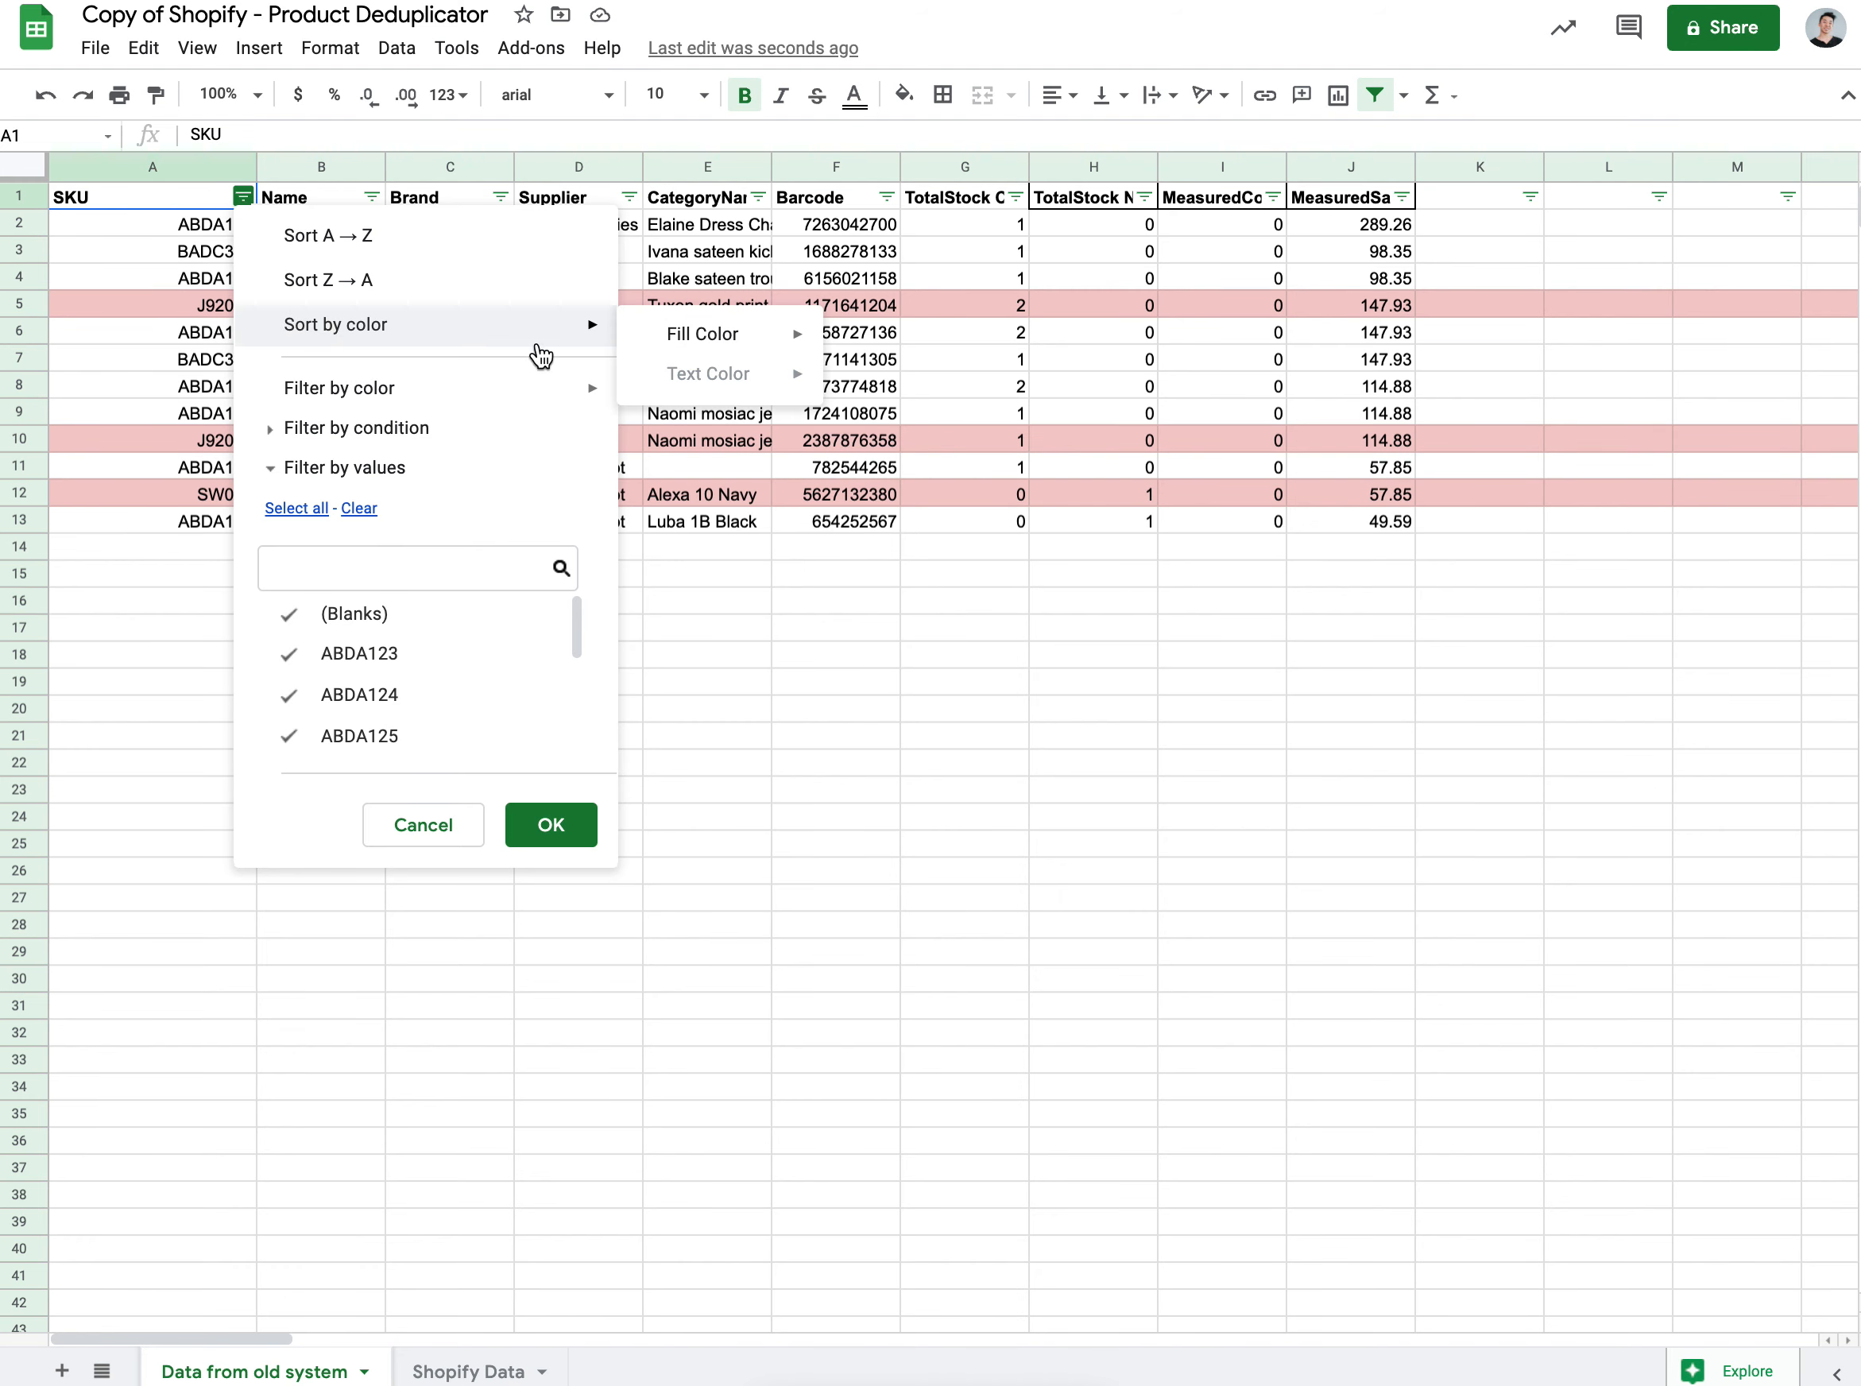
mouse_move(738, 335)
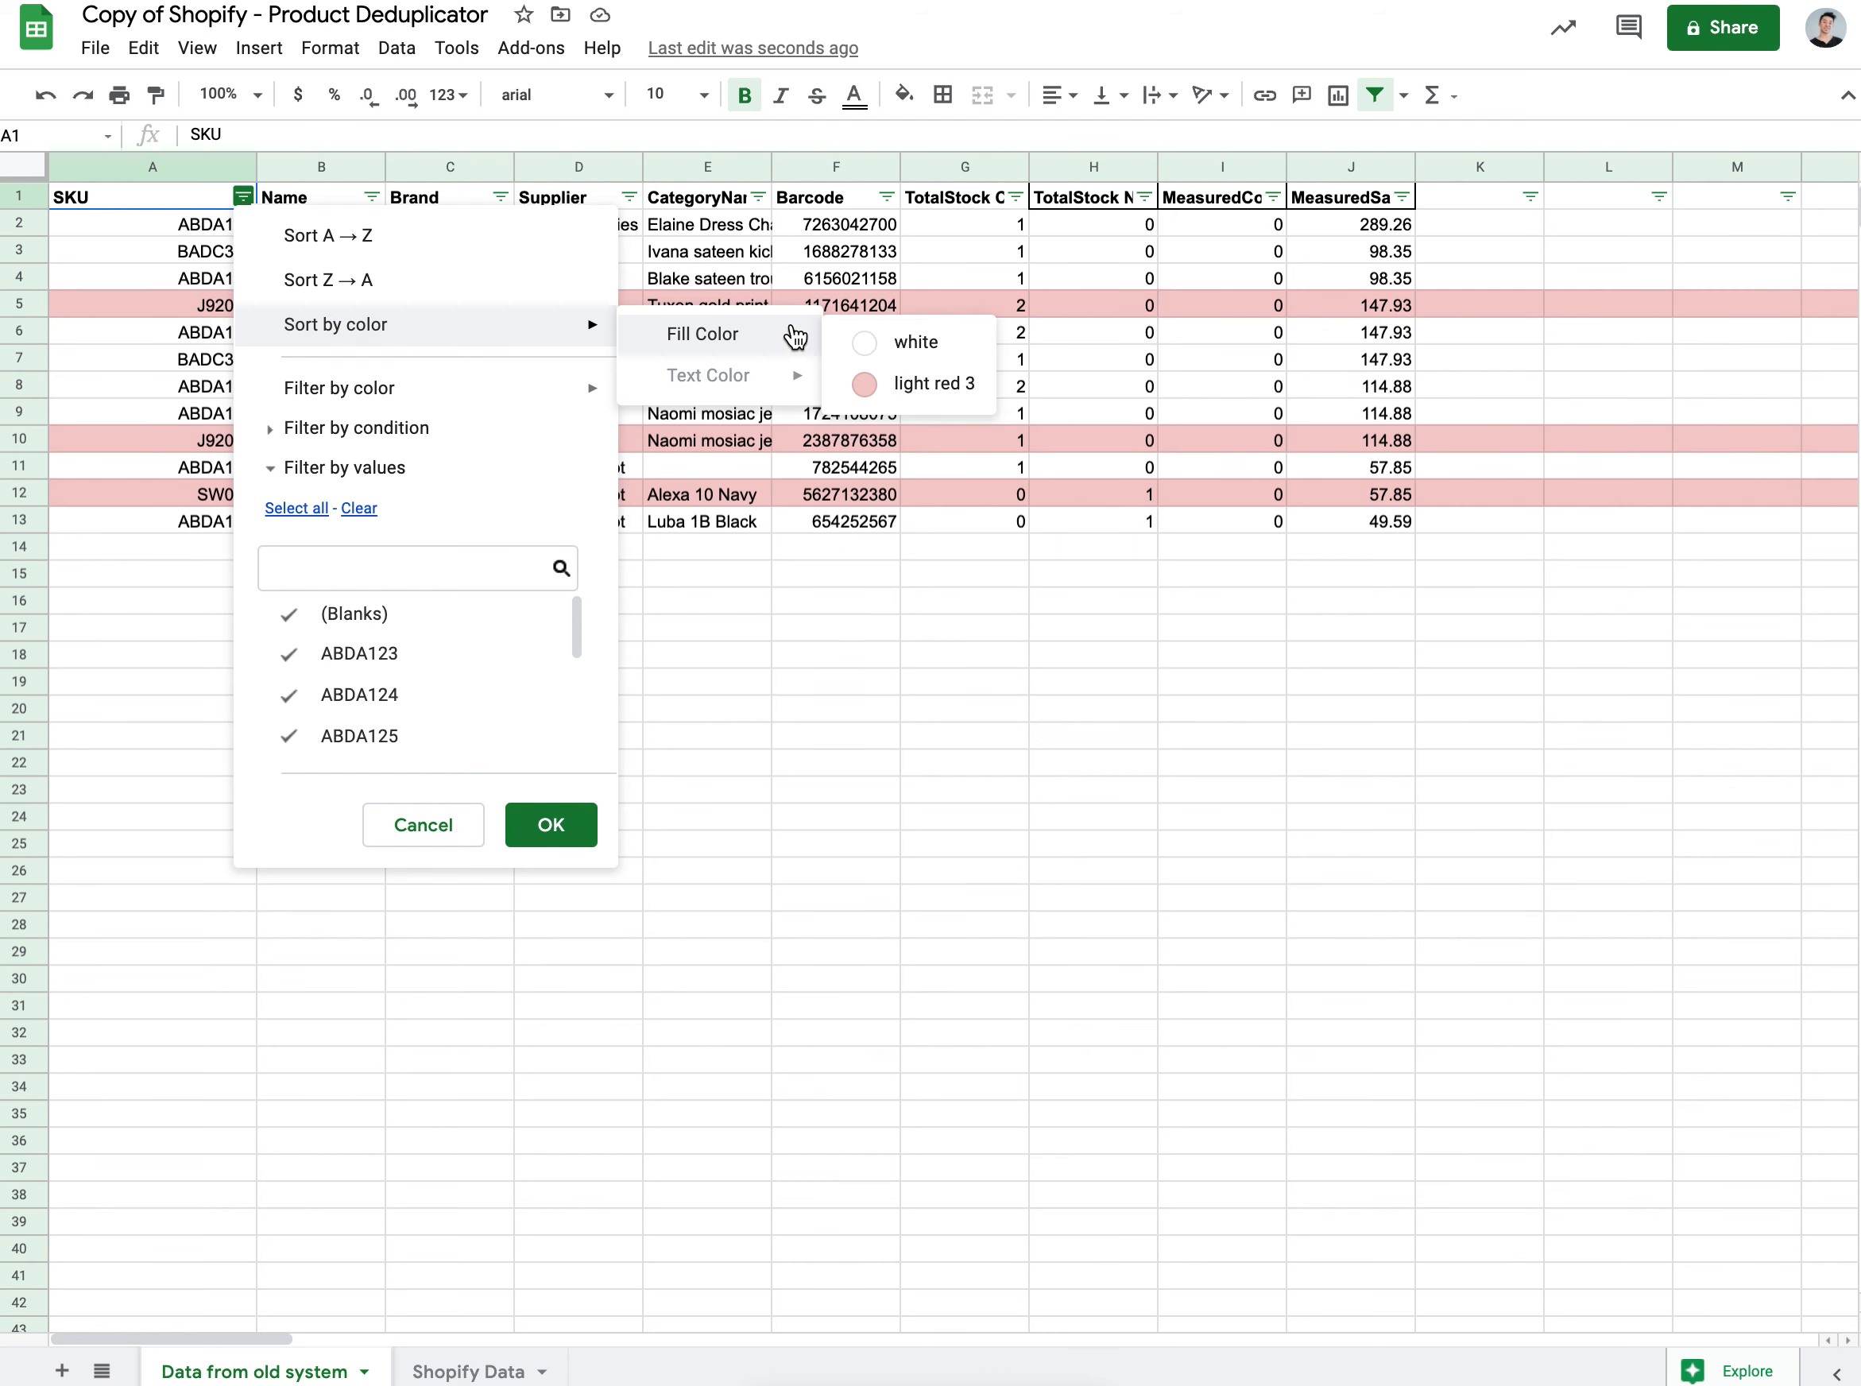
left_click(922, 347)
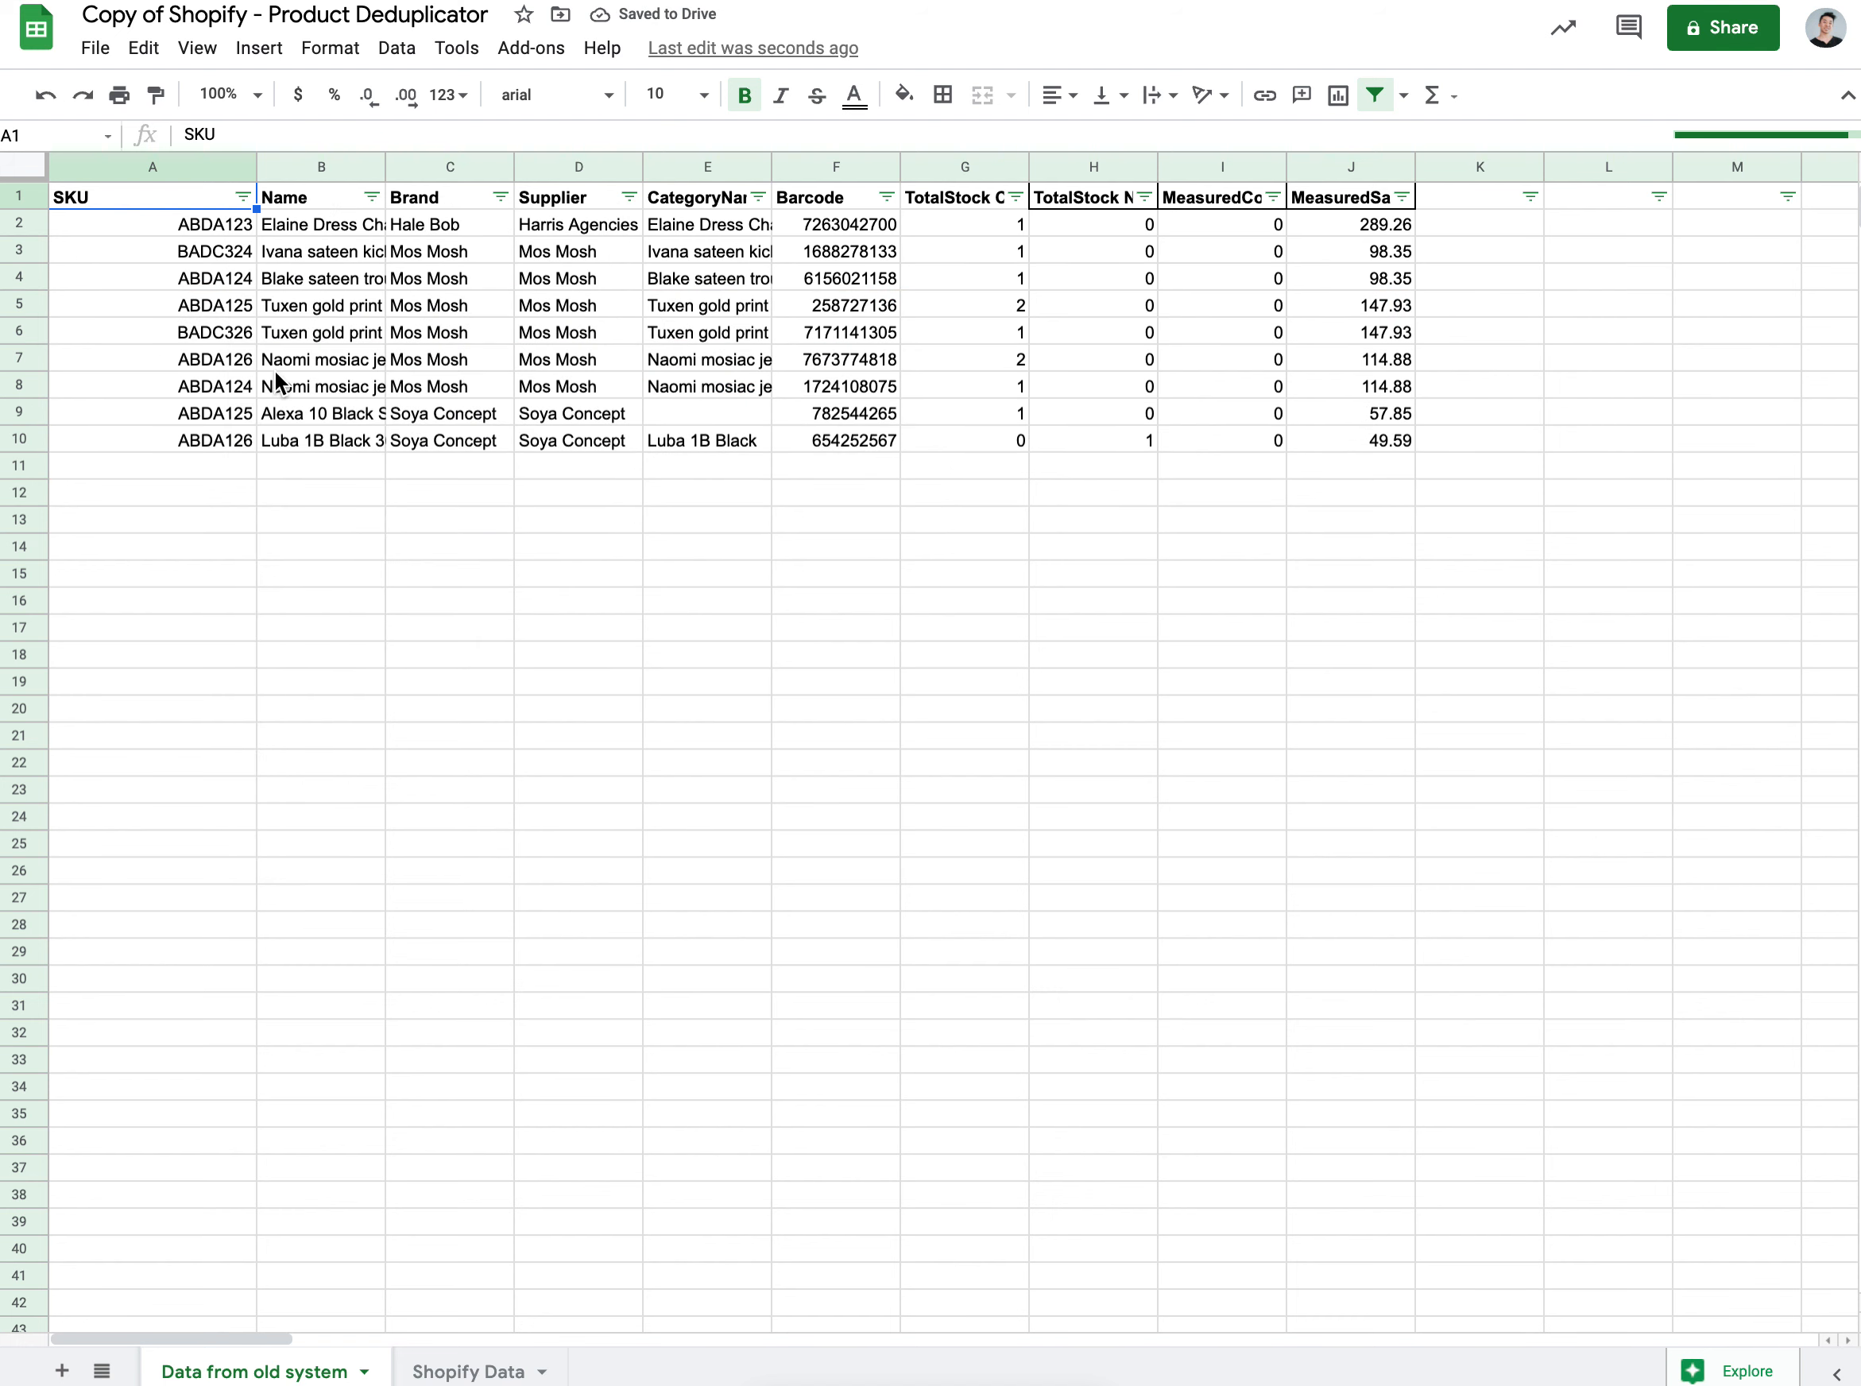
key("ctrl+a")
key("ctrl+c")
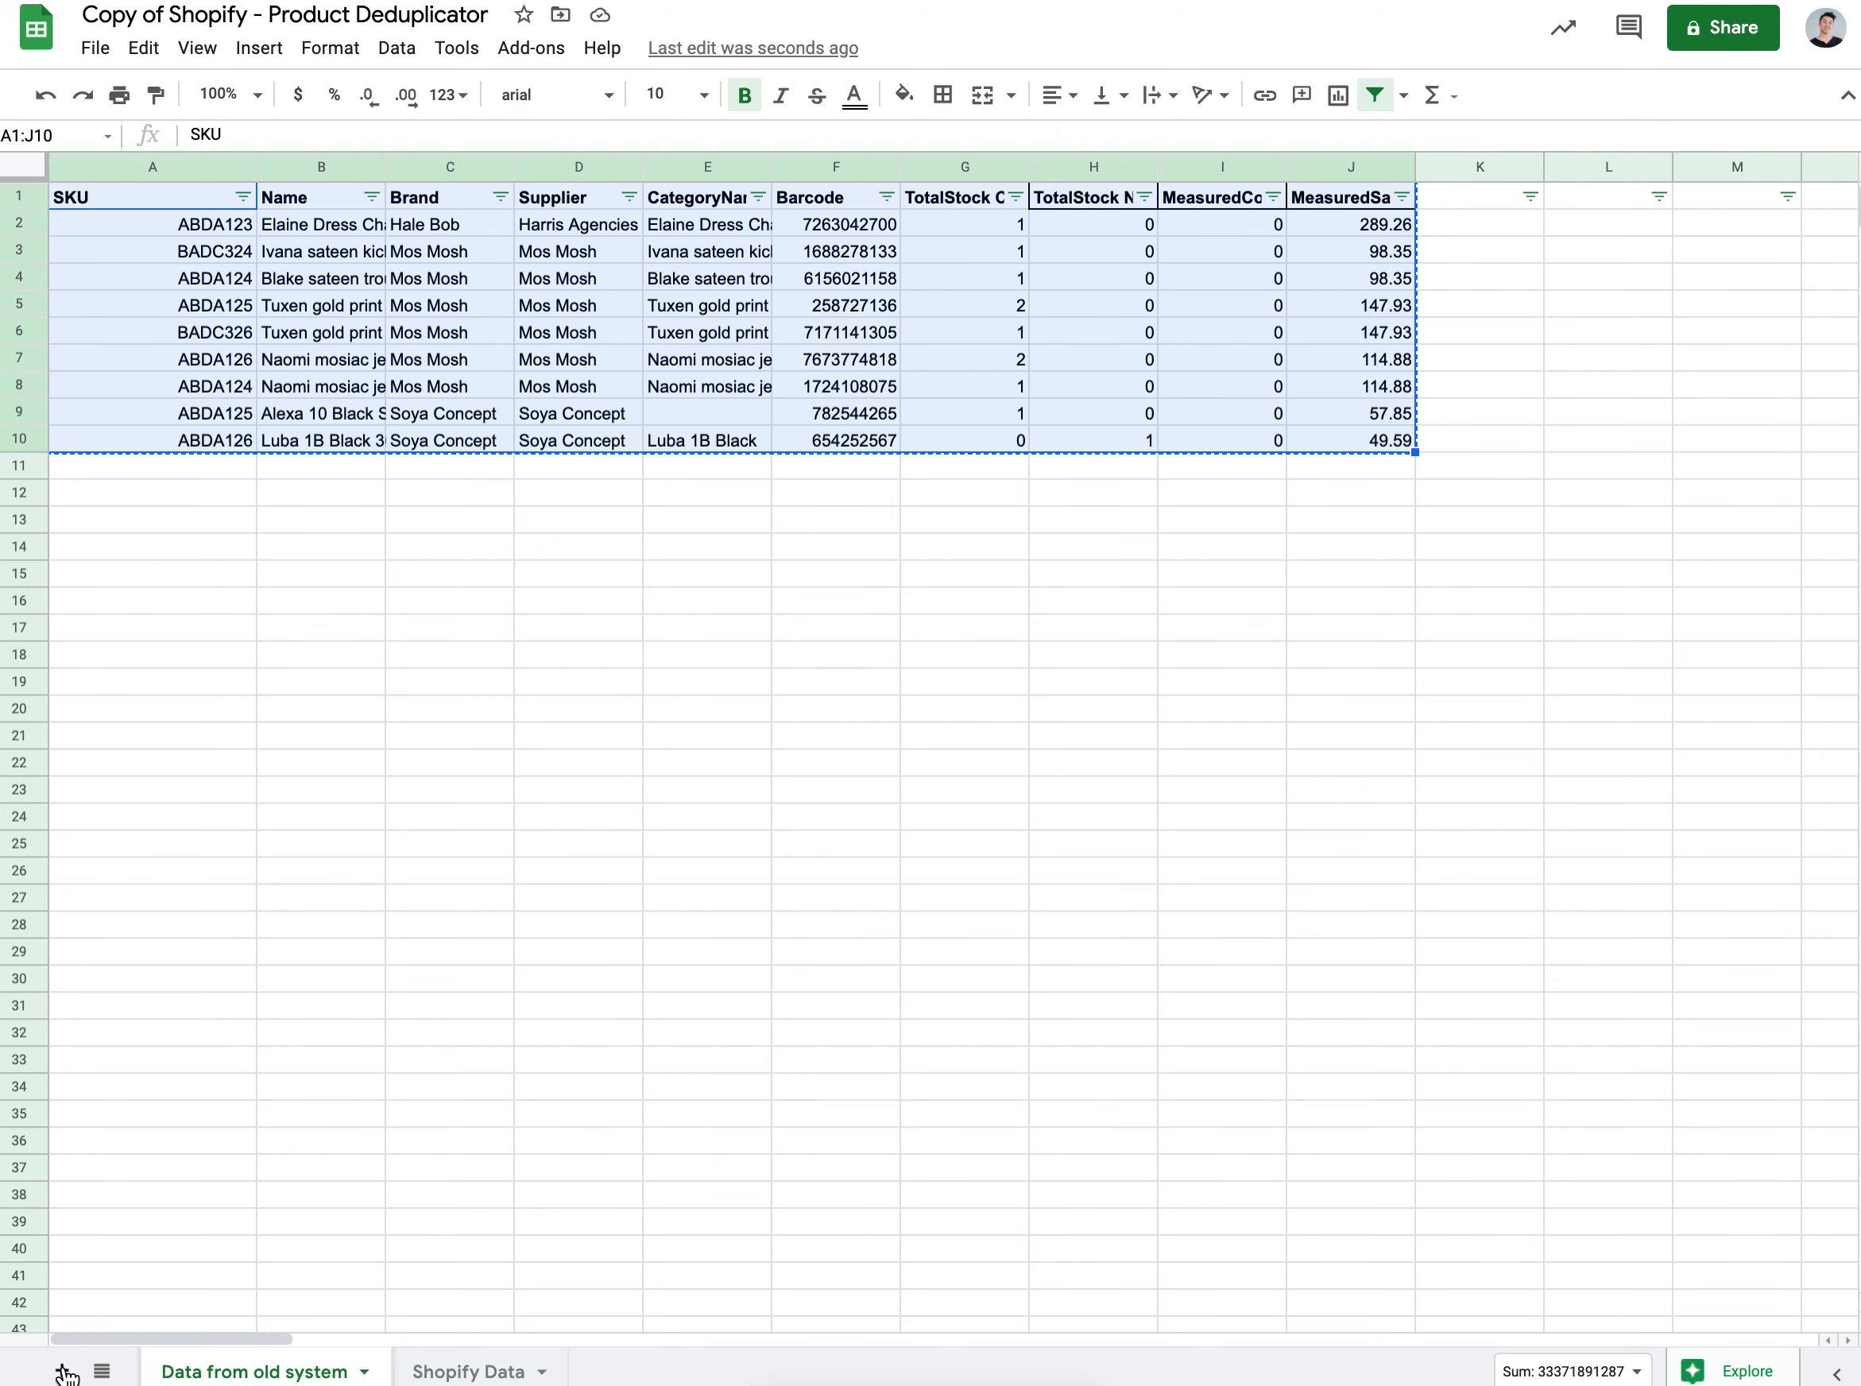
Step: Add a sheet named 'New Items' and paste the nine unique products into A1
key("shift+F11")
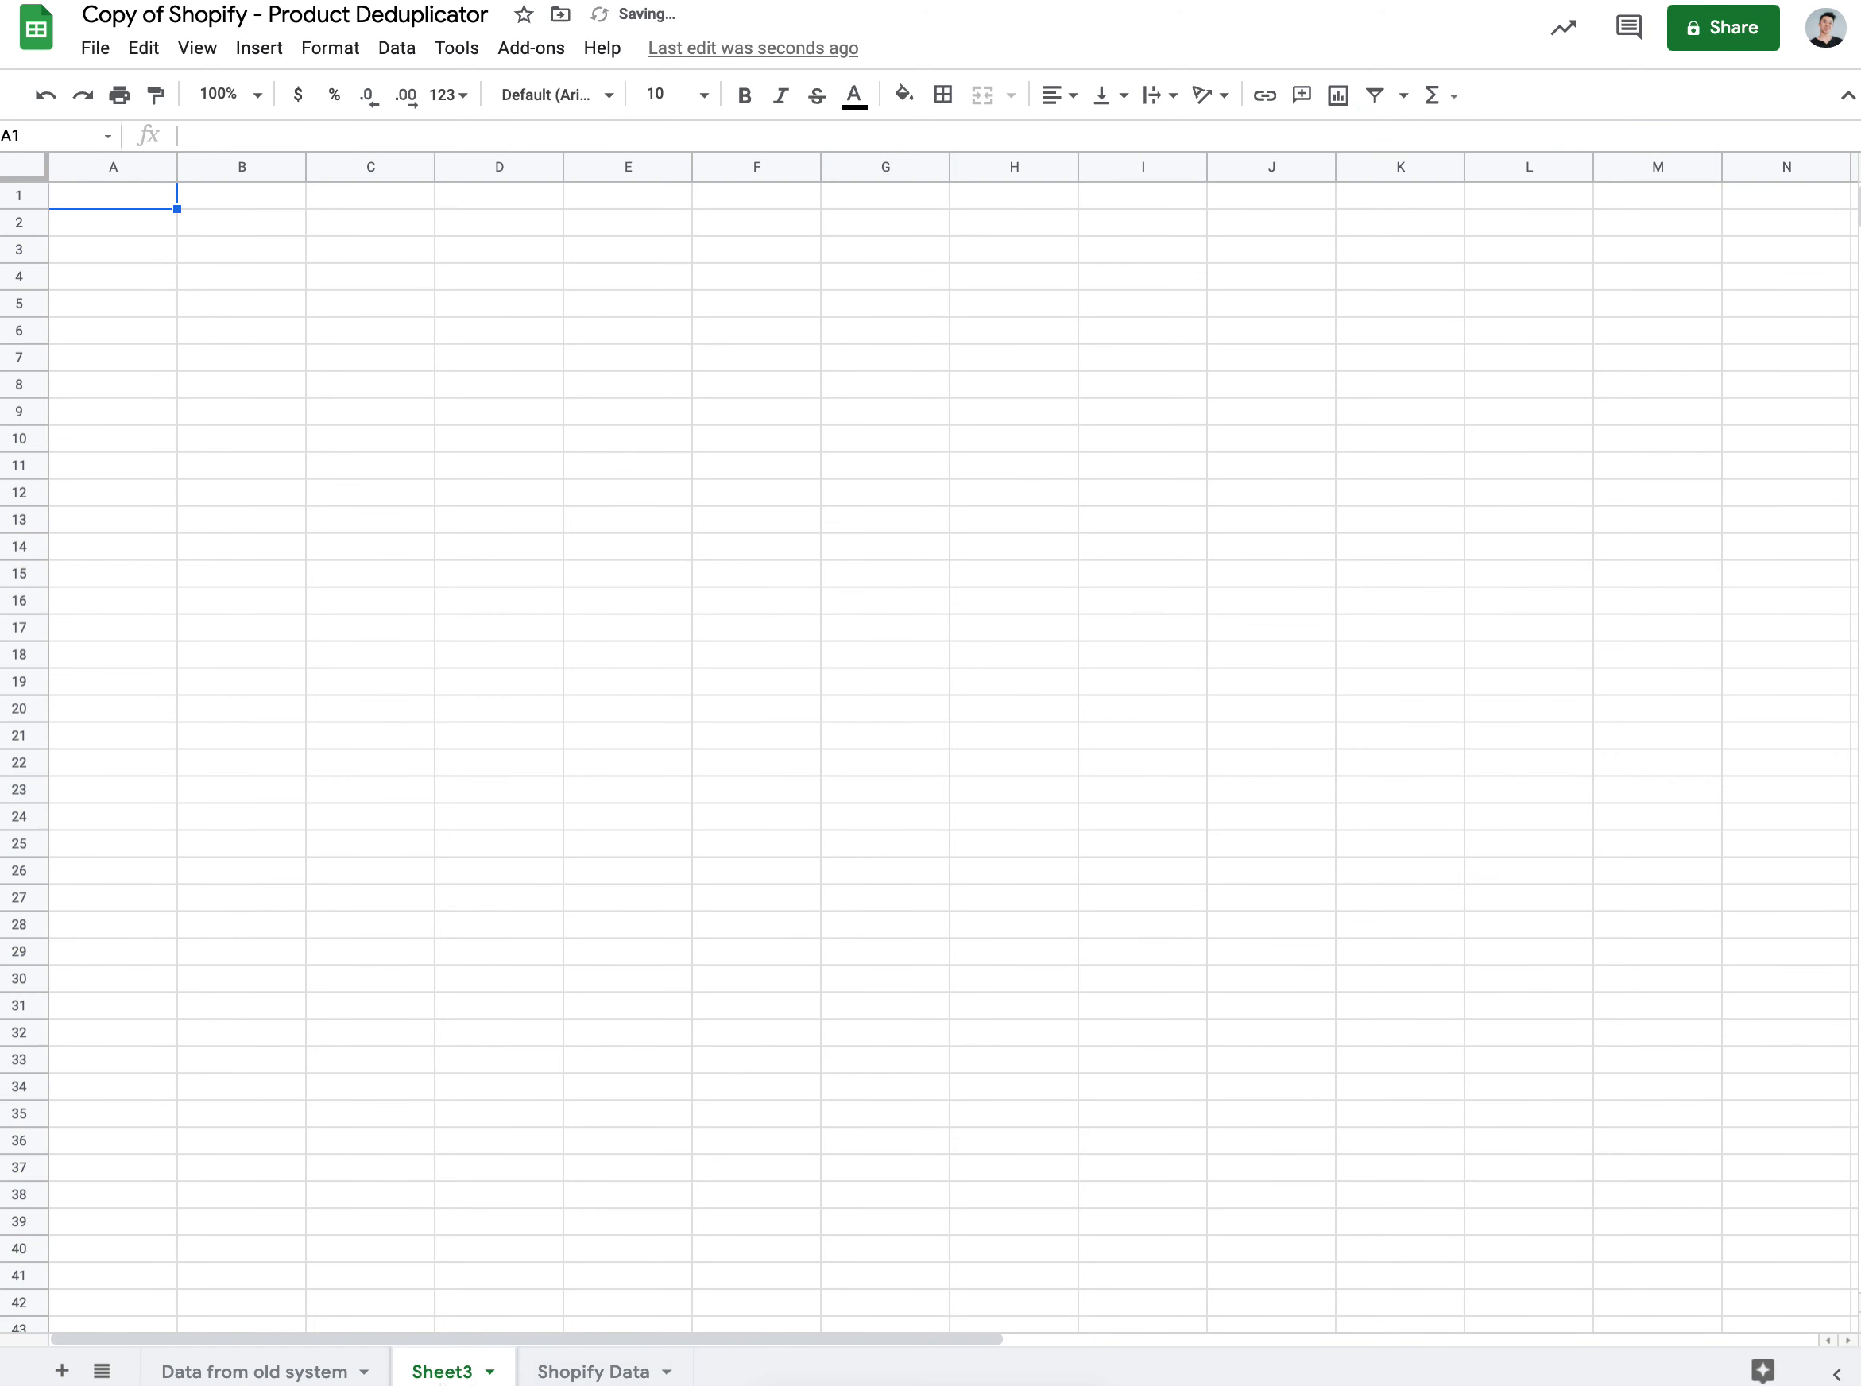
double_click(440, 1372)
type("New Items")
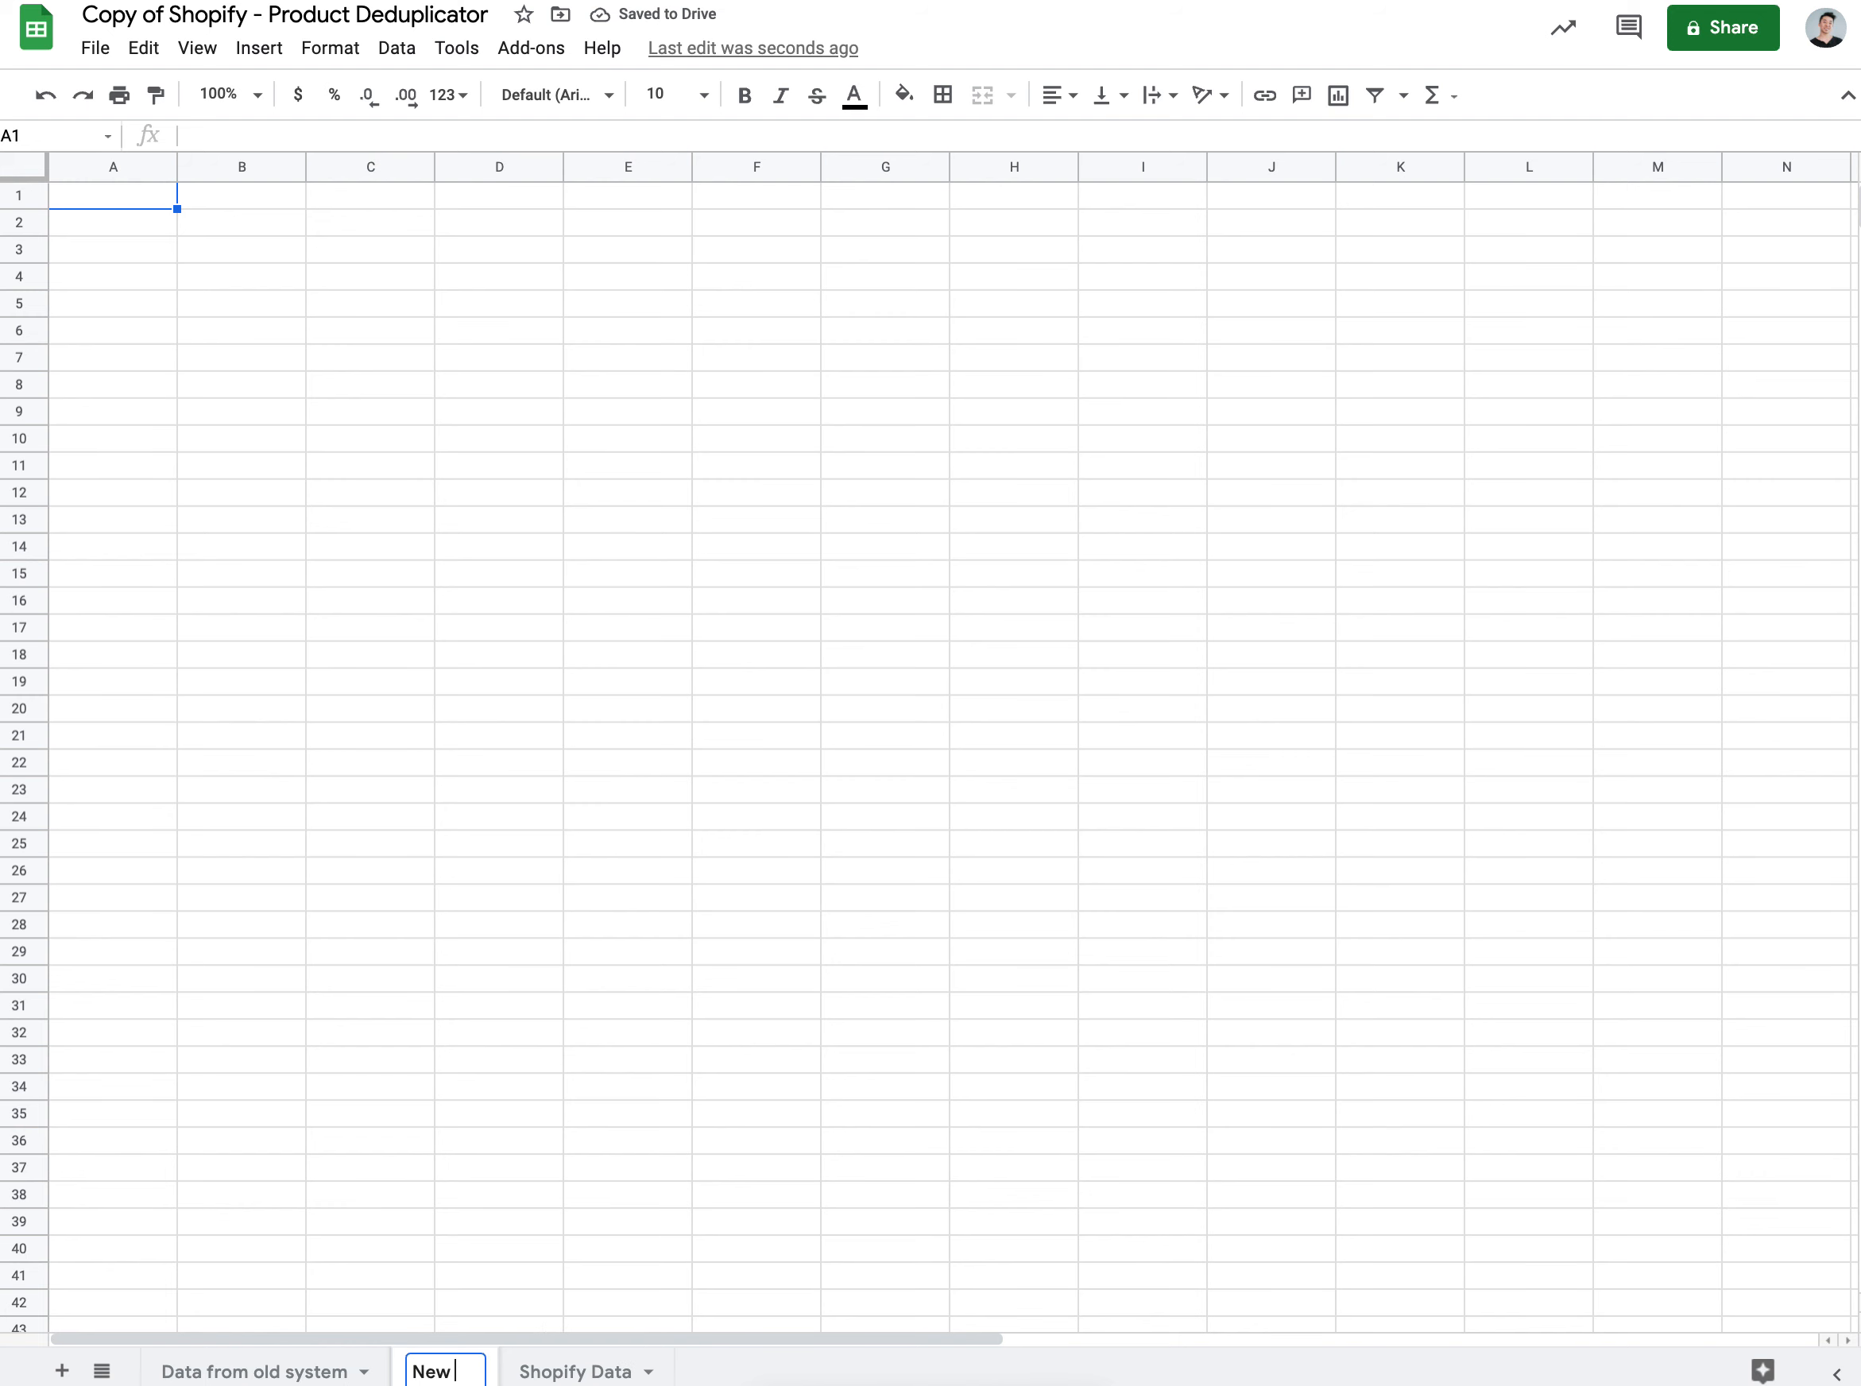
left_click(286, 193)
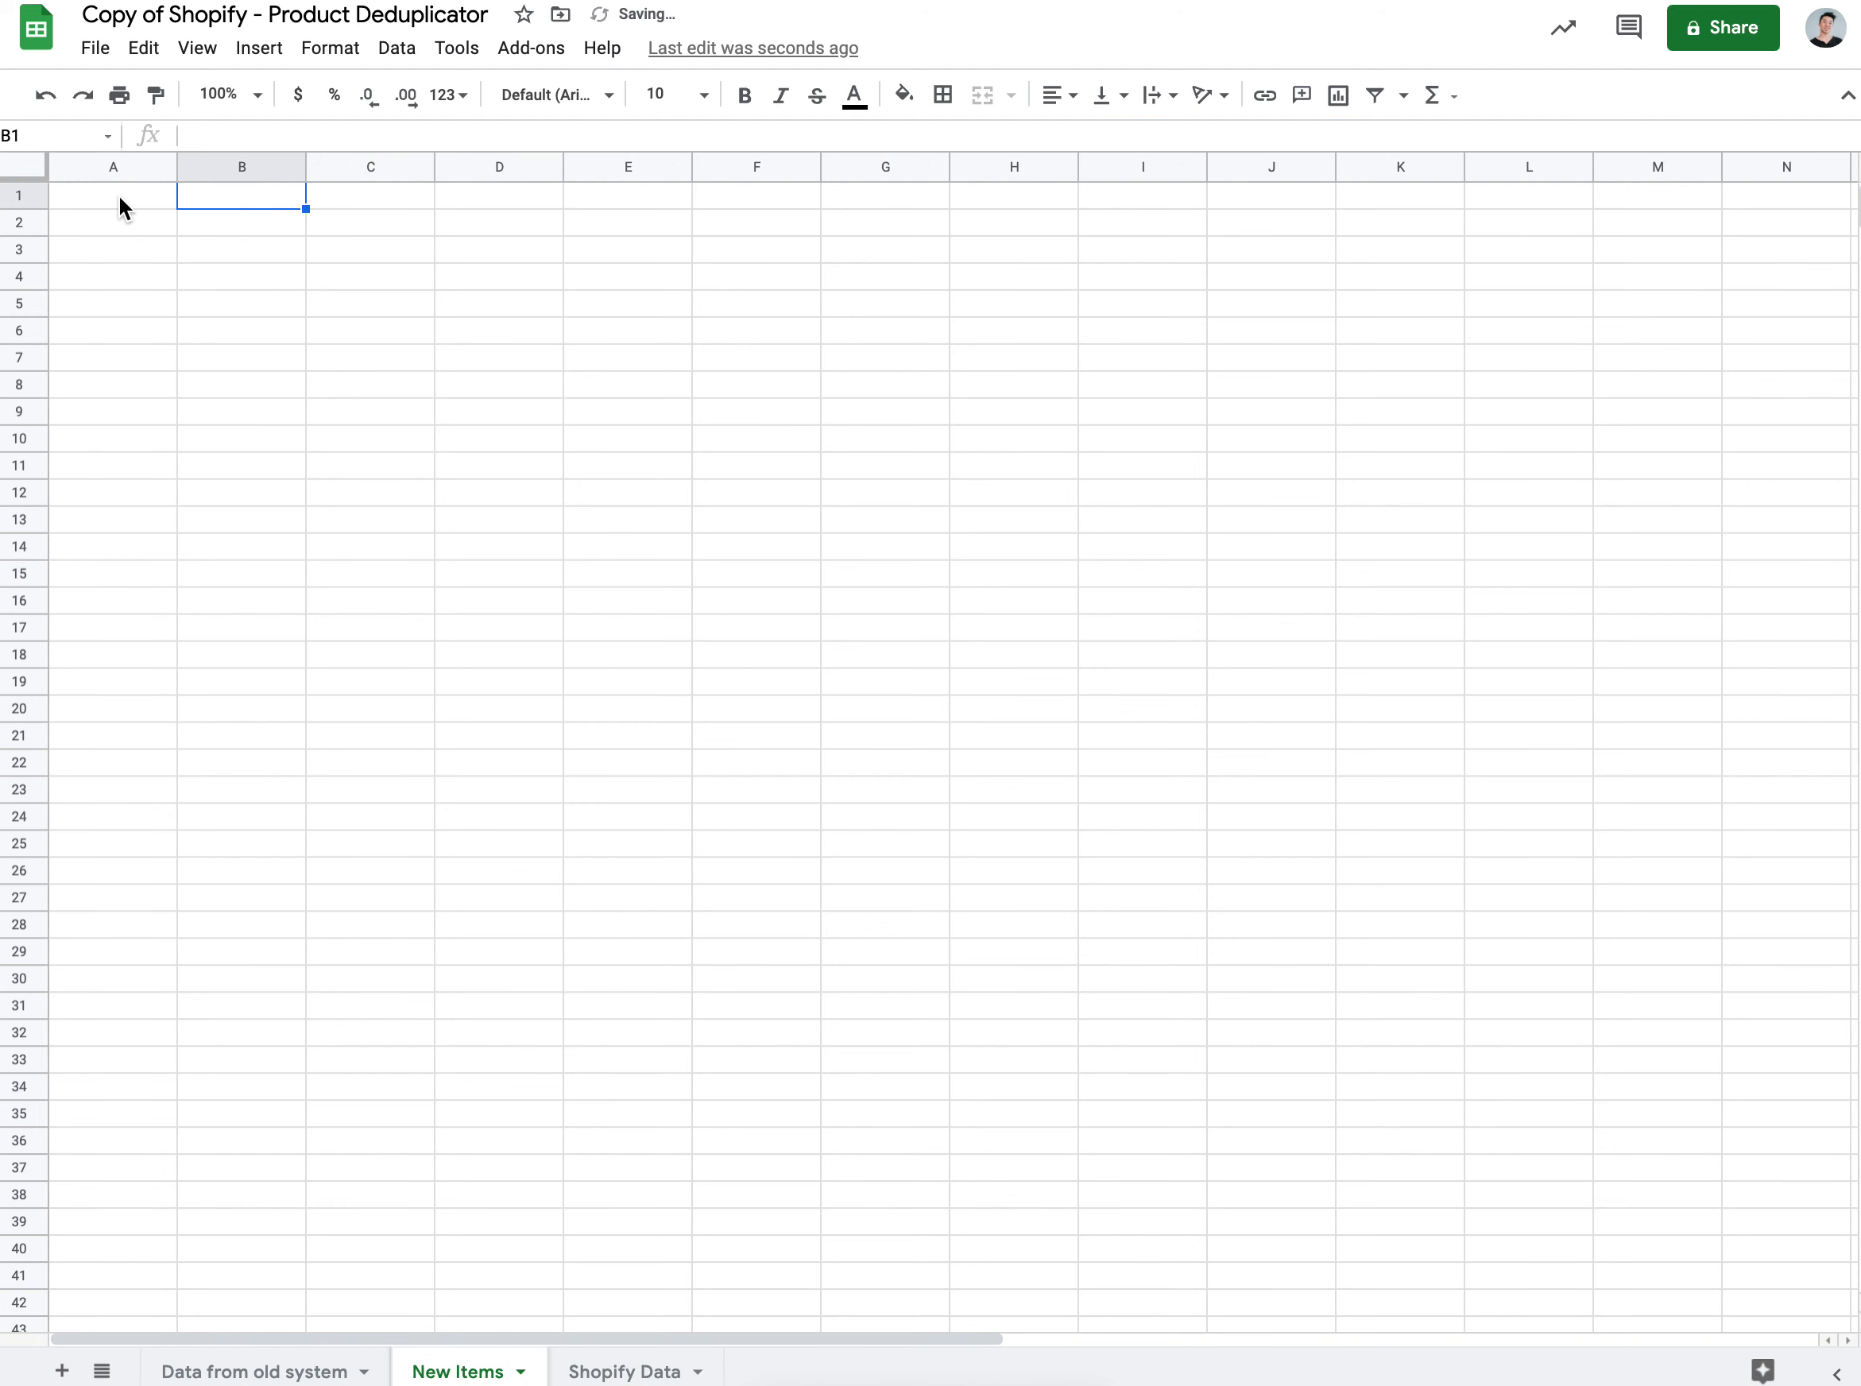
left_click(92, 197)
key("ctrl+v")
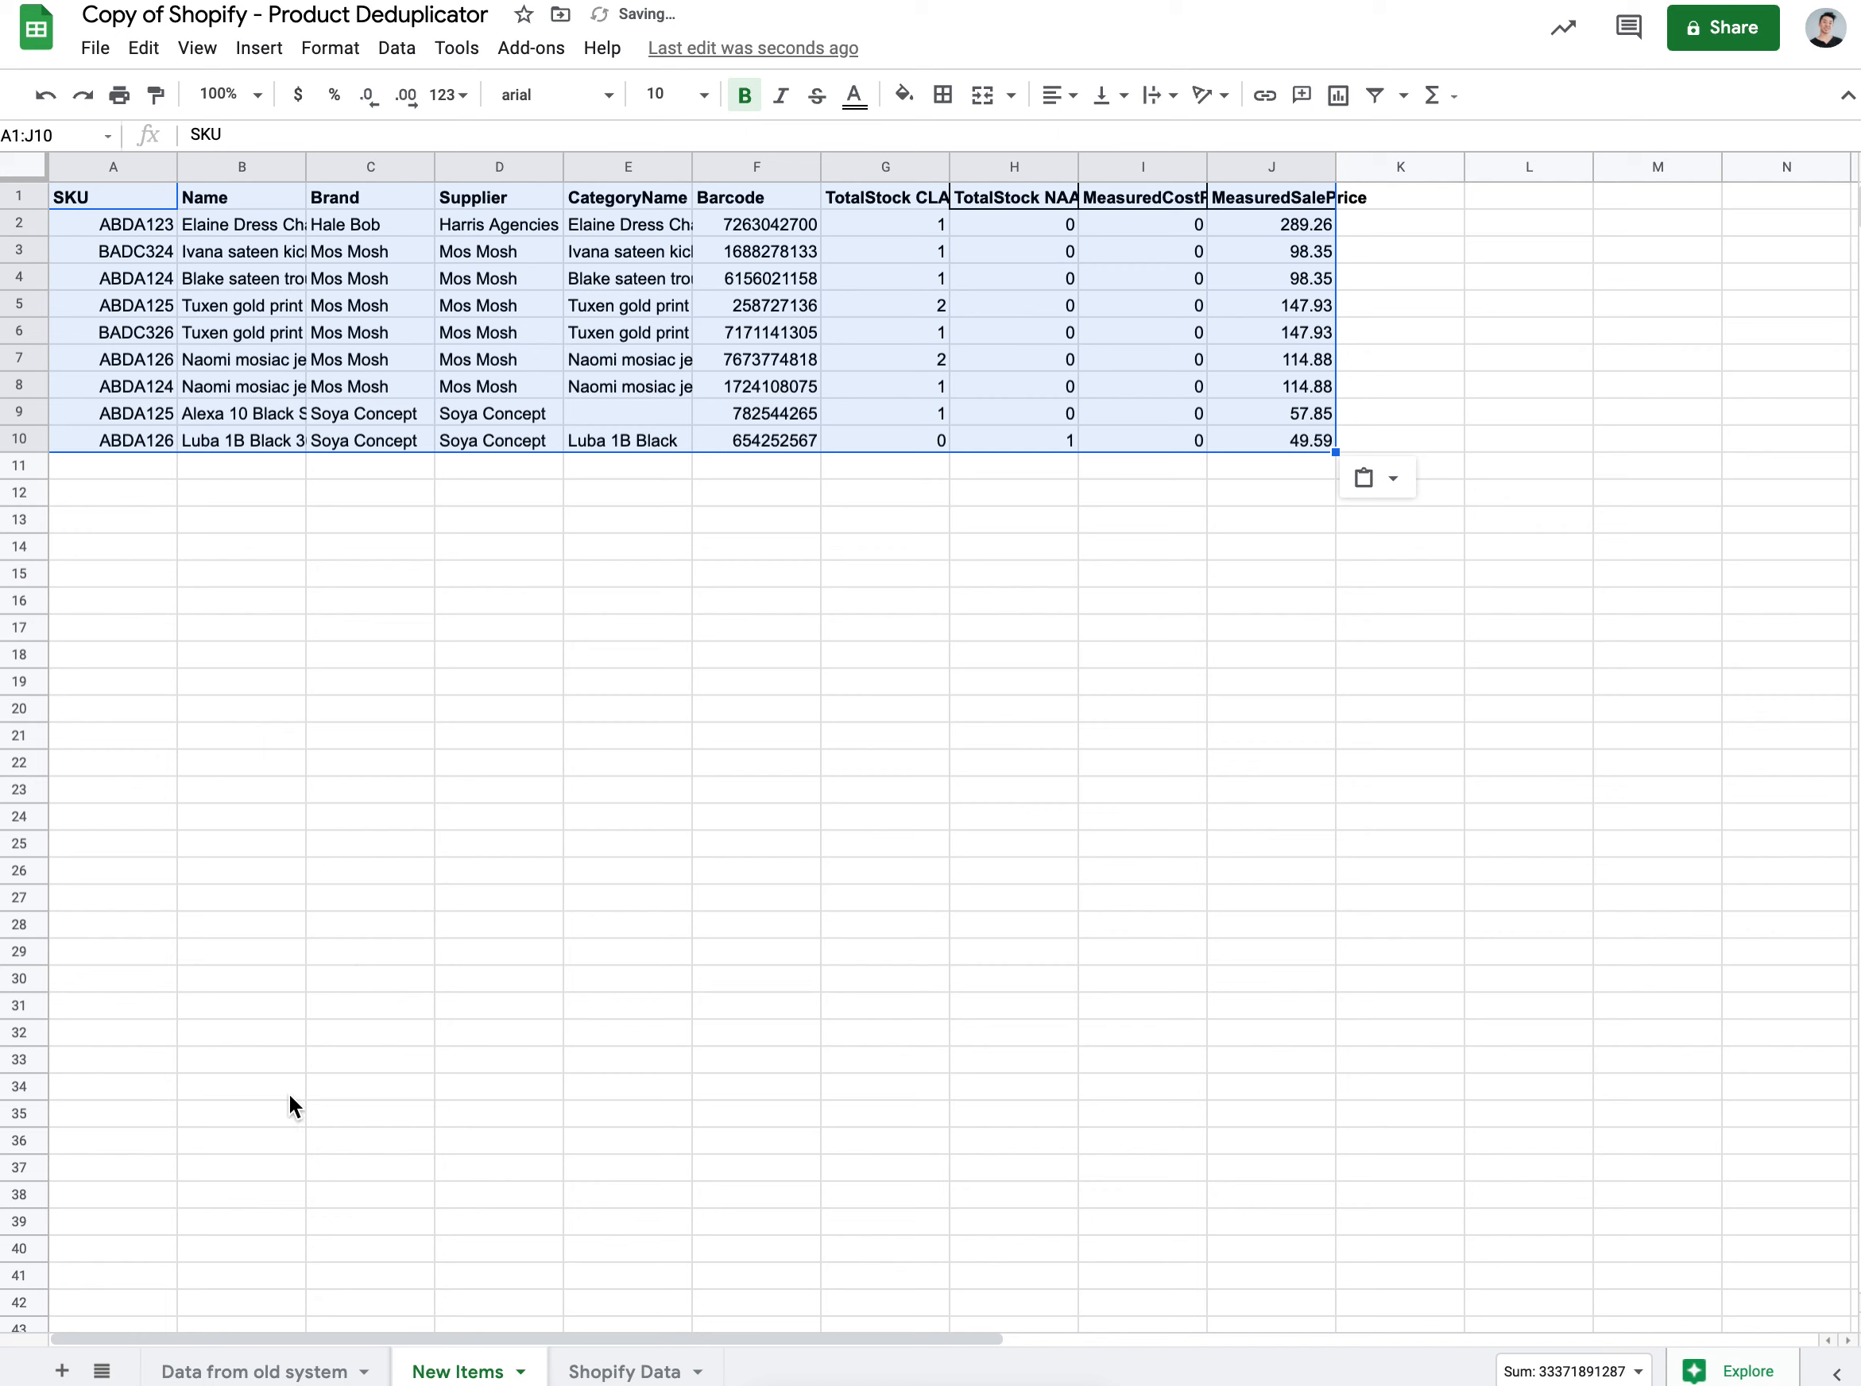
left_click(240, 1371)
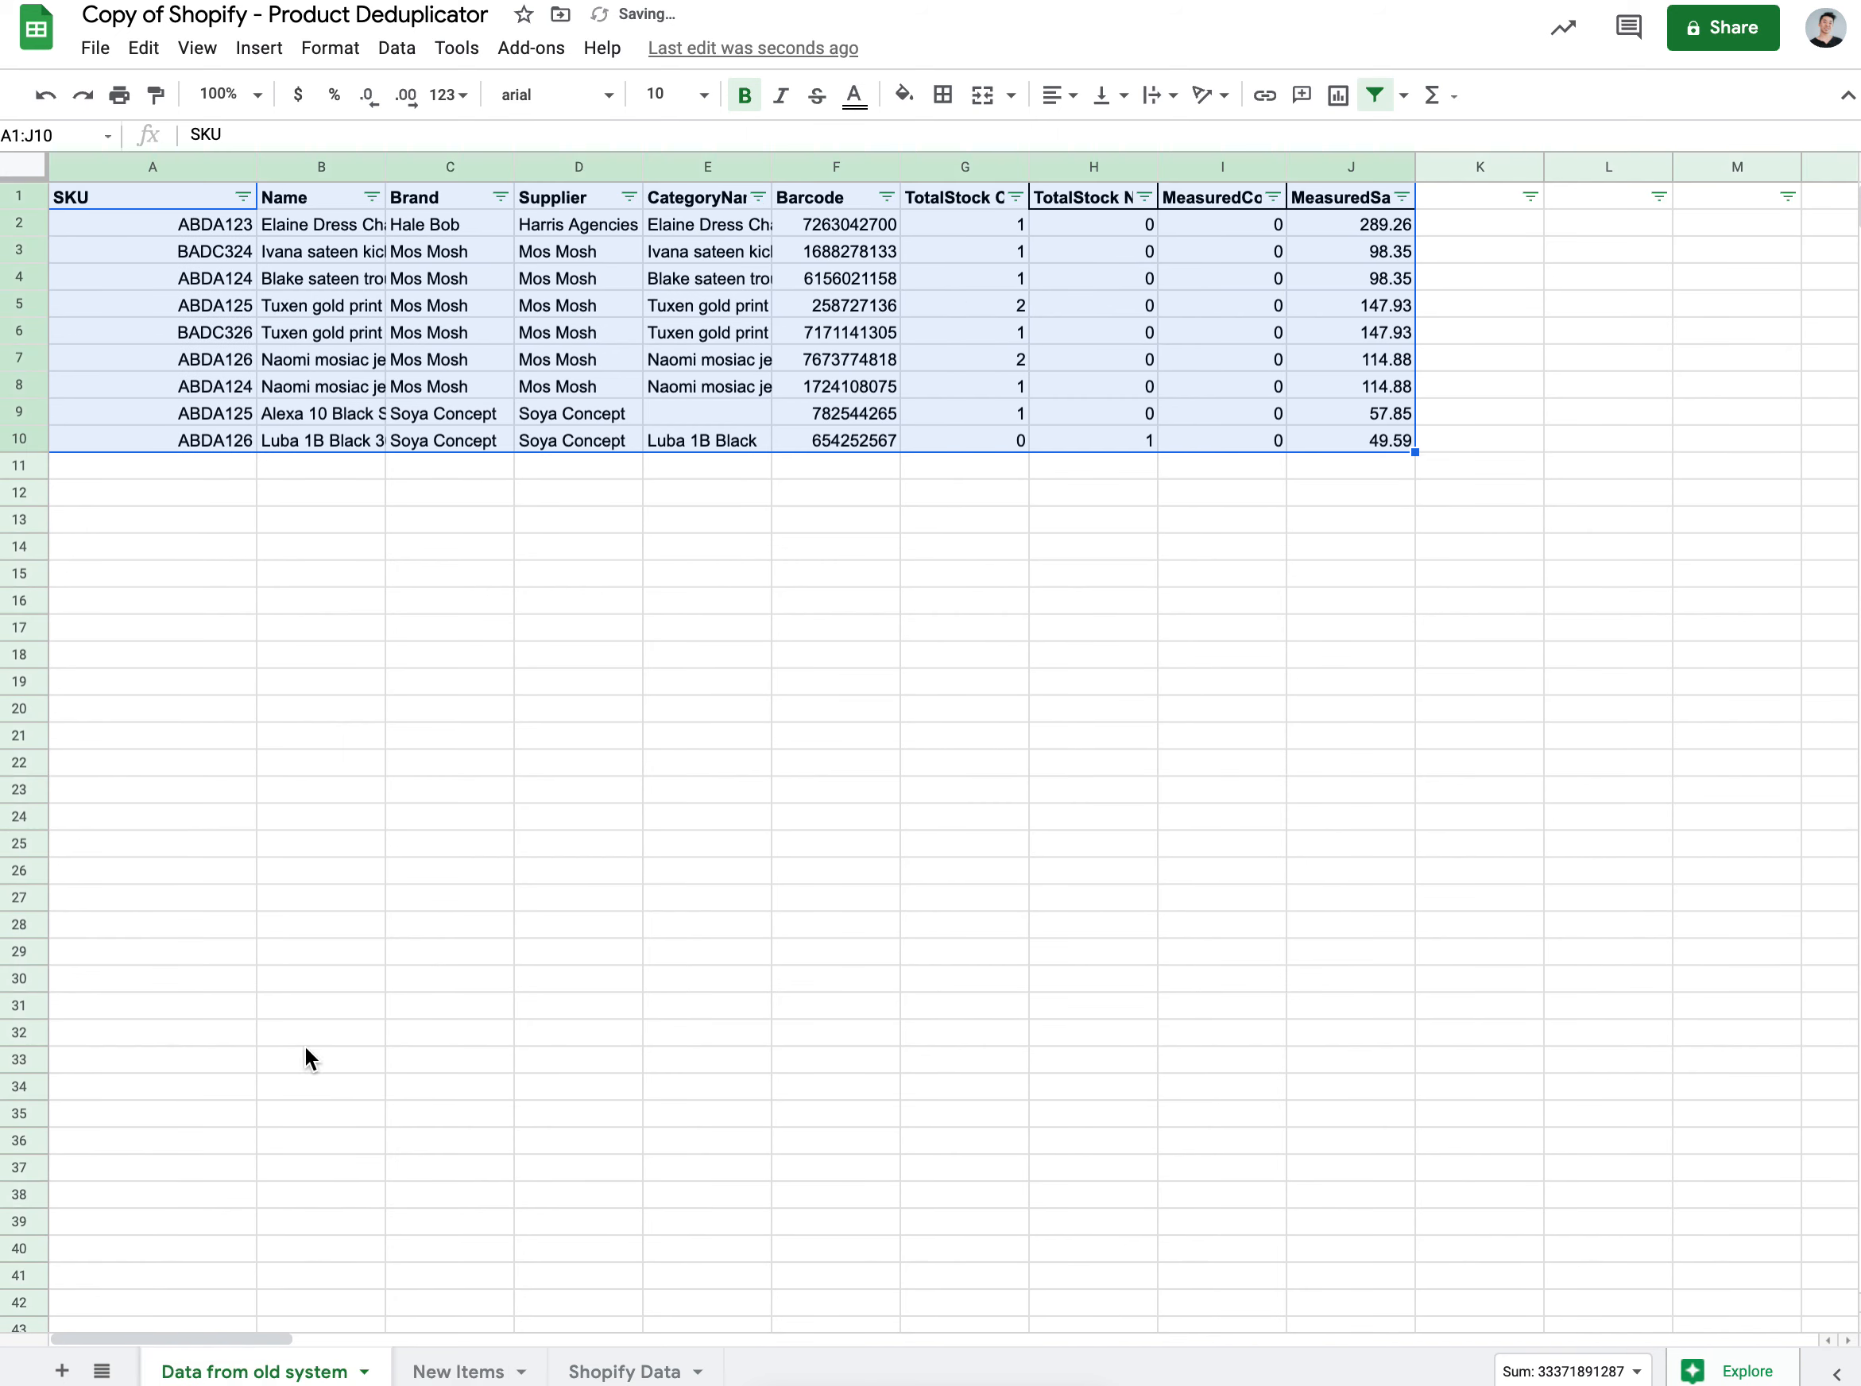
Step: Sort the SKU column by light red 3 fill color
left_click(243, 197)
mouse_move(366, 330)
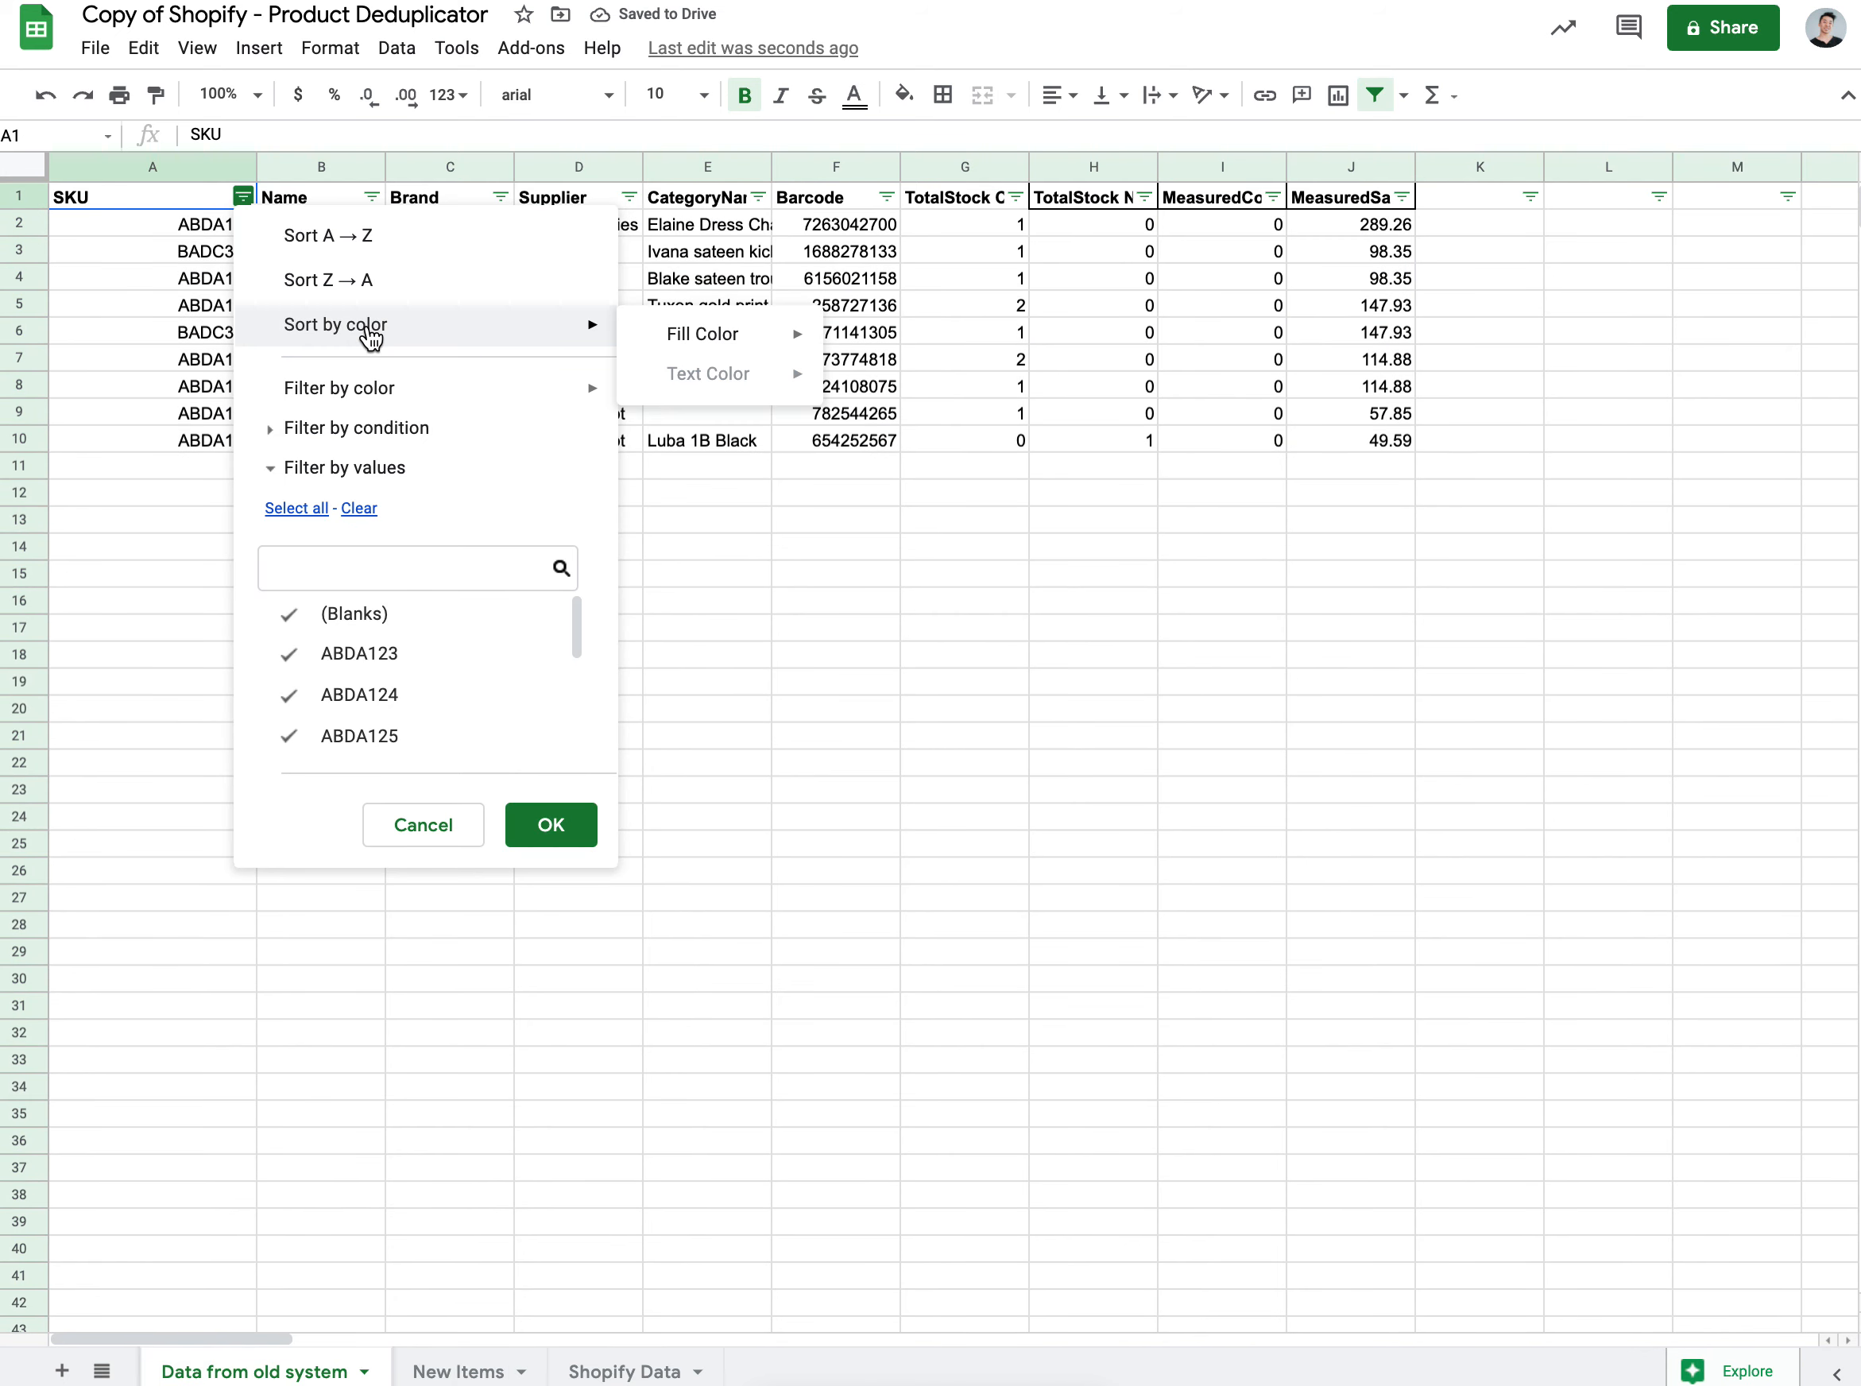
mouse_move(774, 343)
left_click(875, 389)
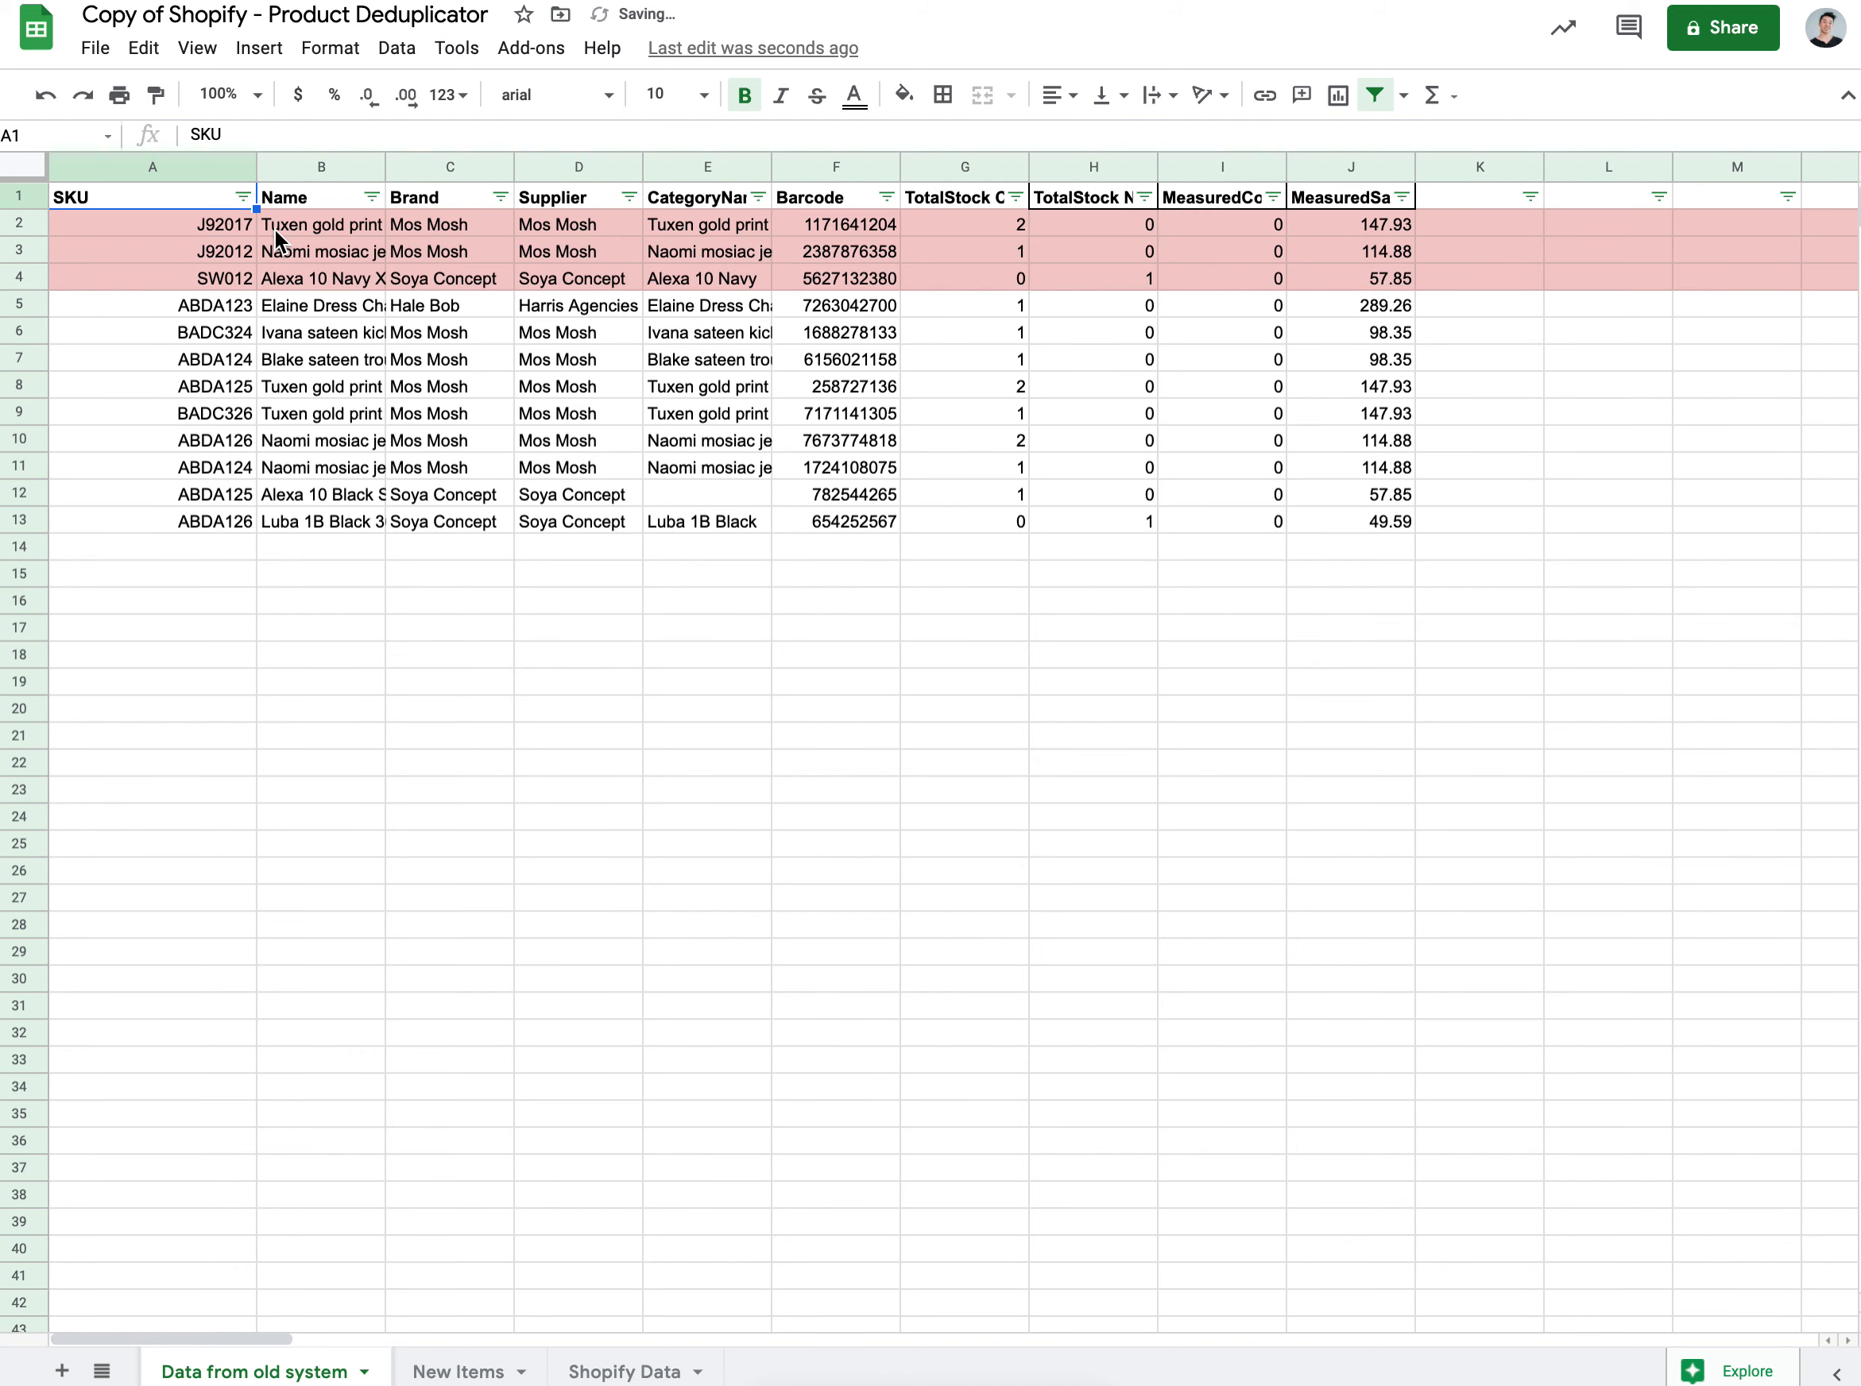
Step: Filter SKU to light red 3 fill and copy the three duplicate rows with headers
left_click(243, 197)
mouse_move(367, 329)
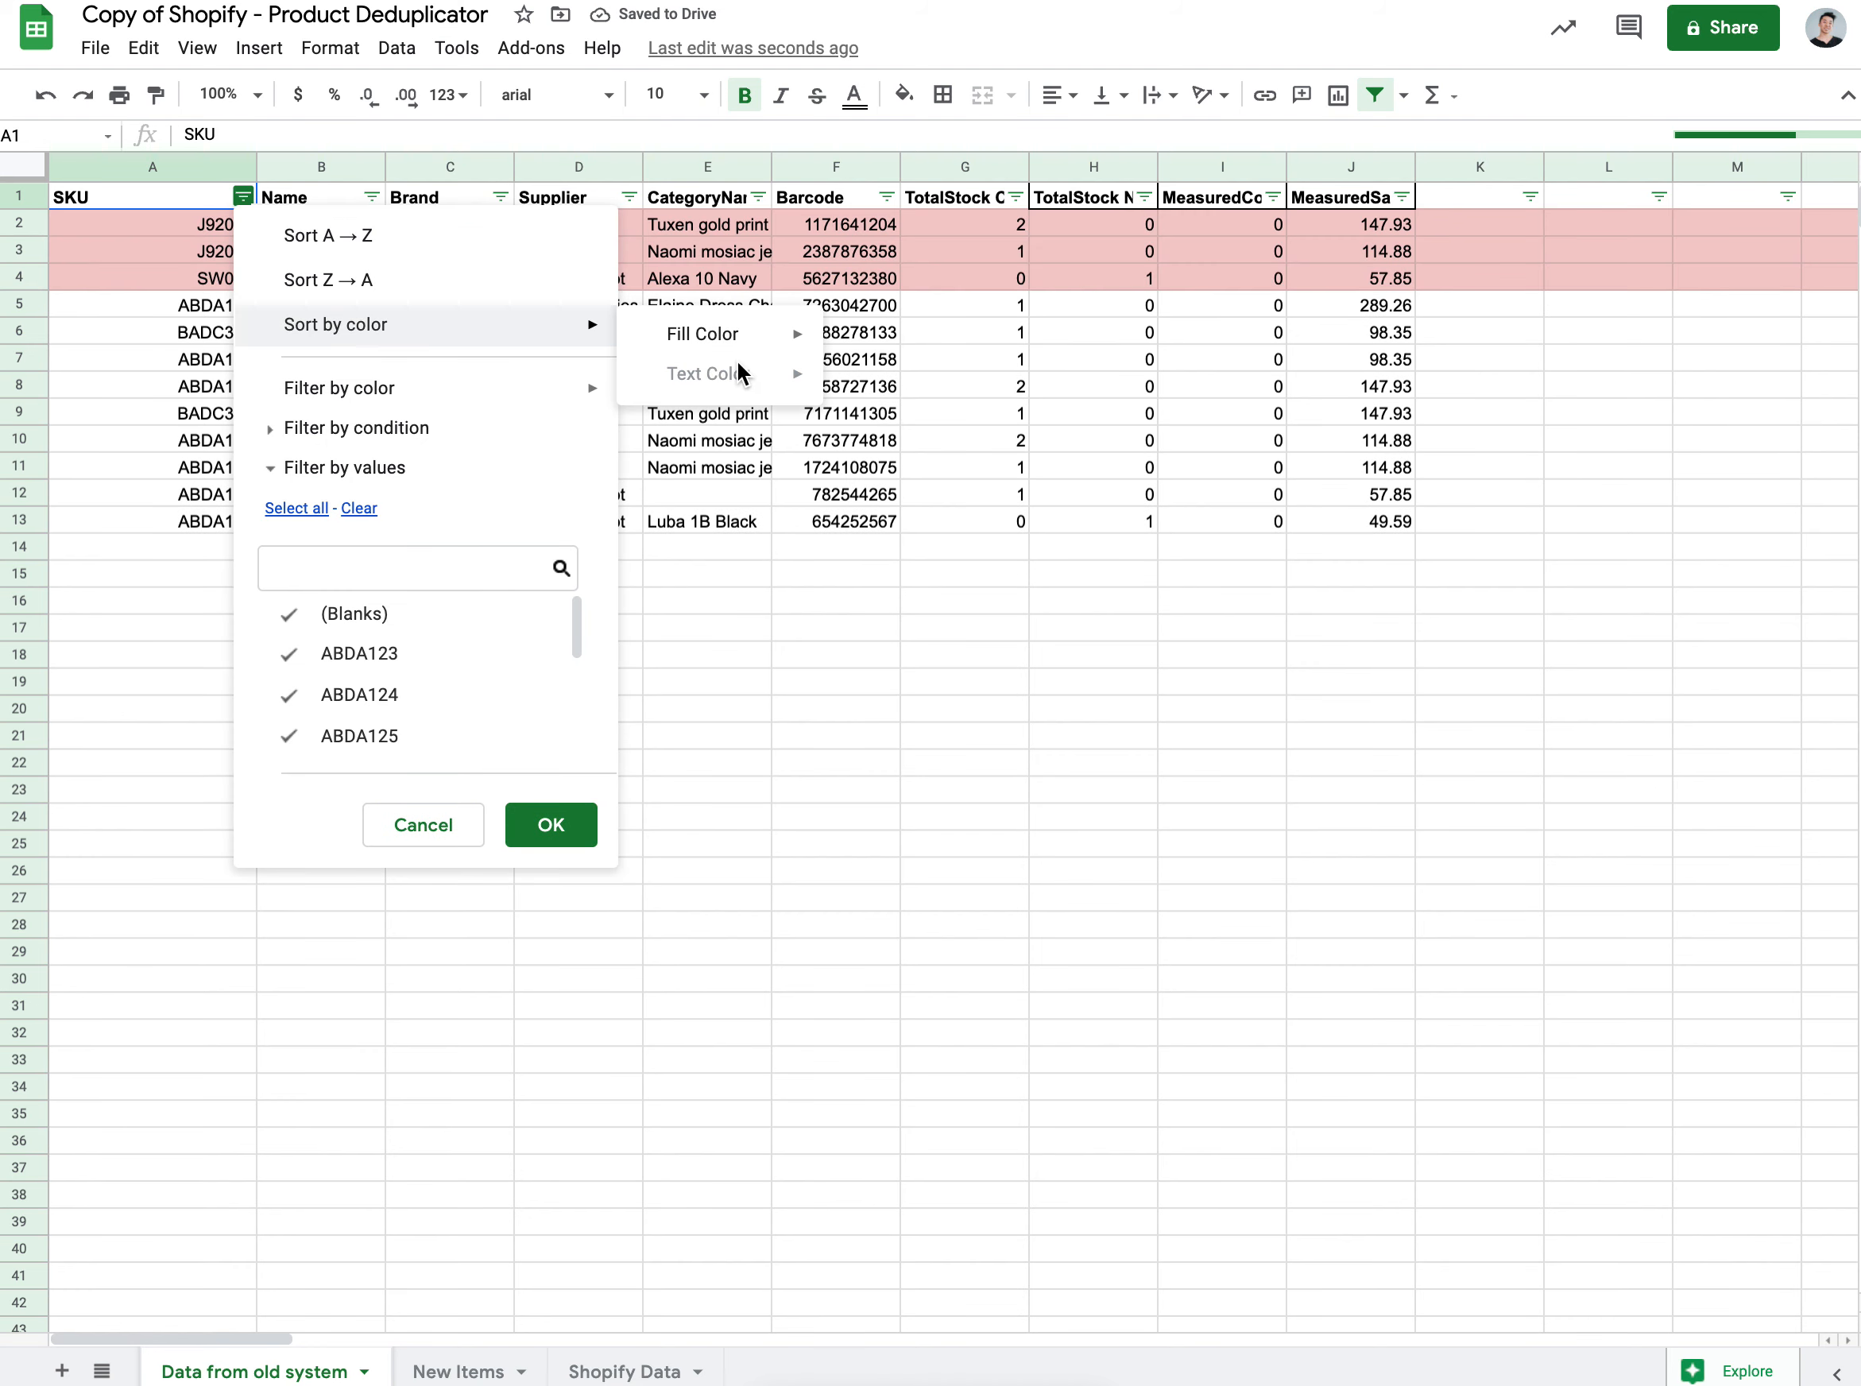
mouse_move(761, 347)
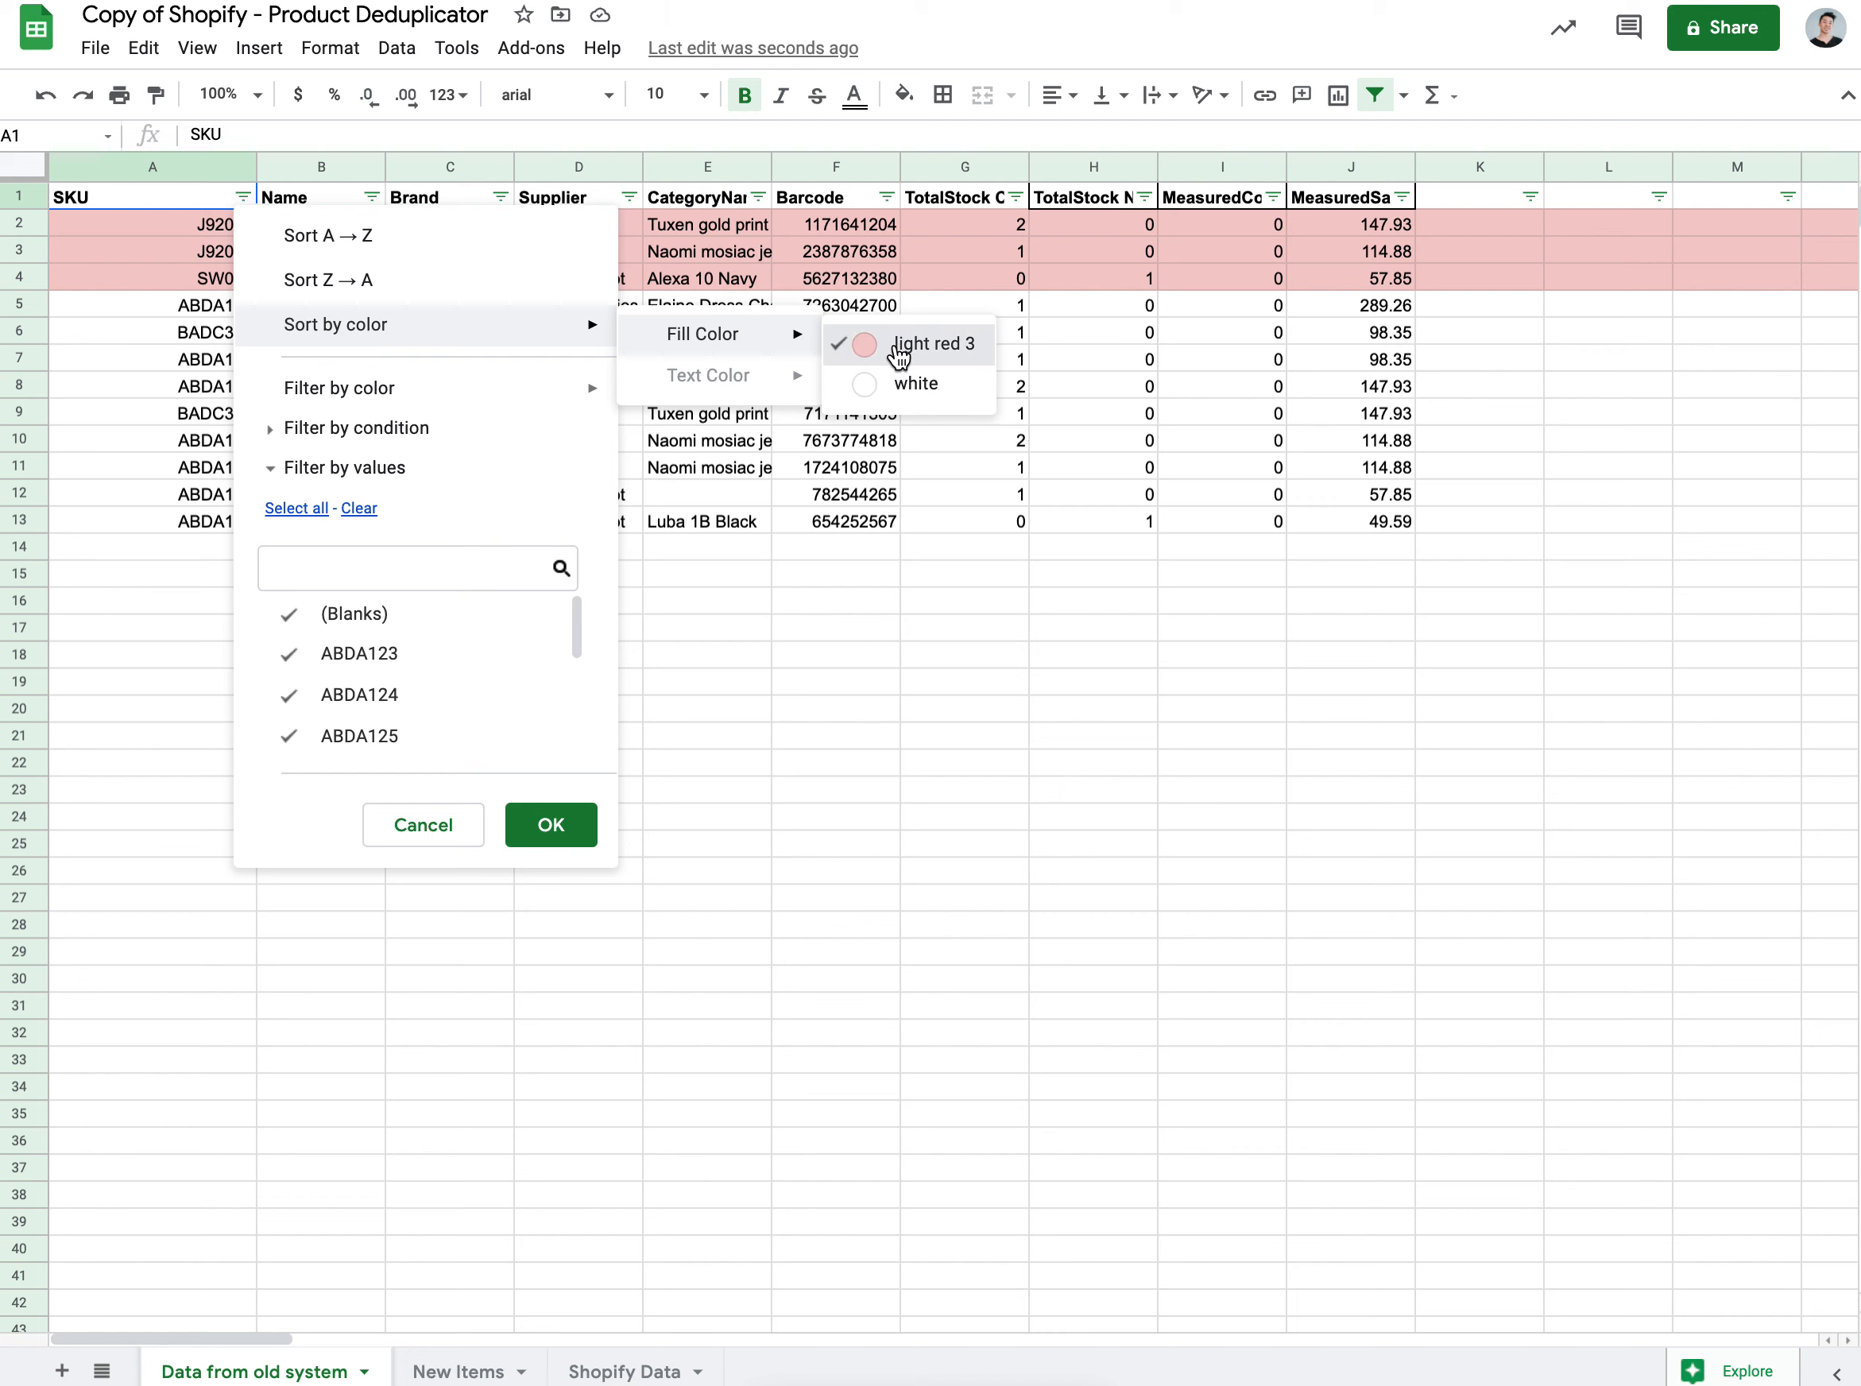
mouse_move(453, 385)
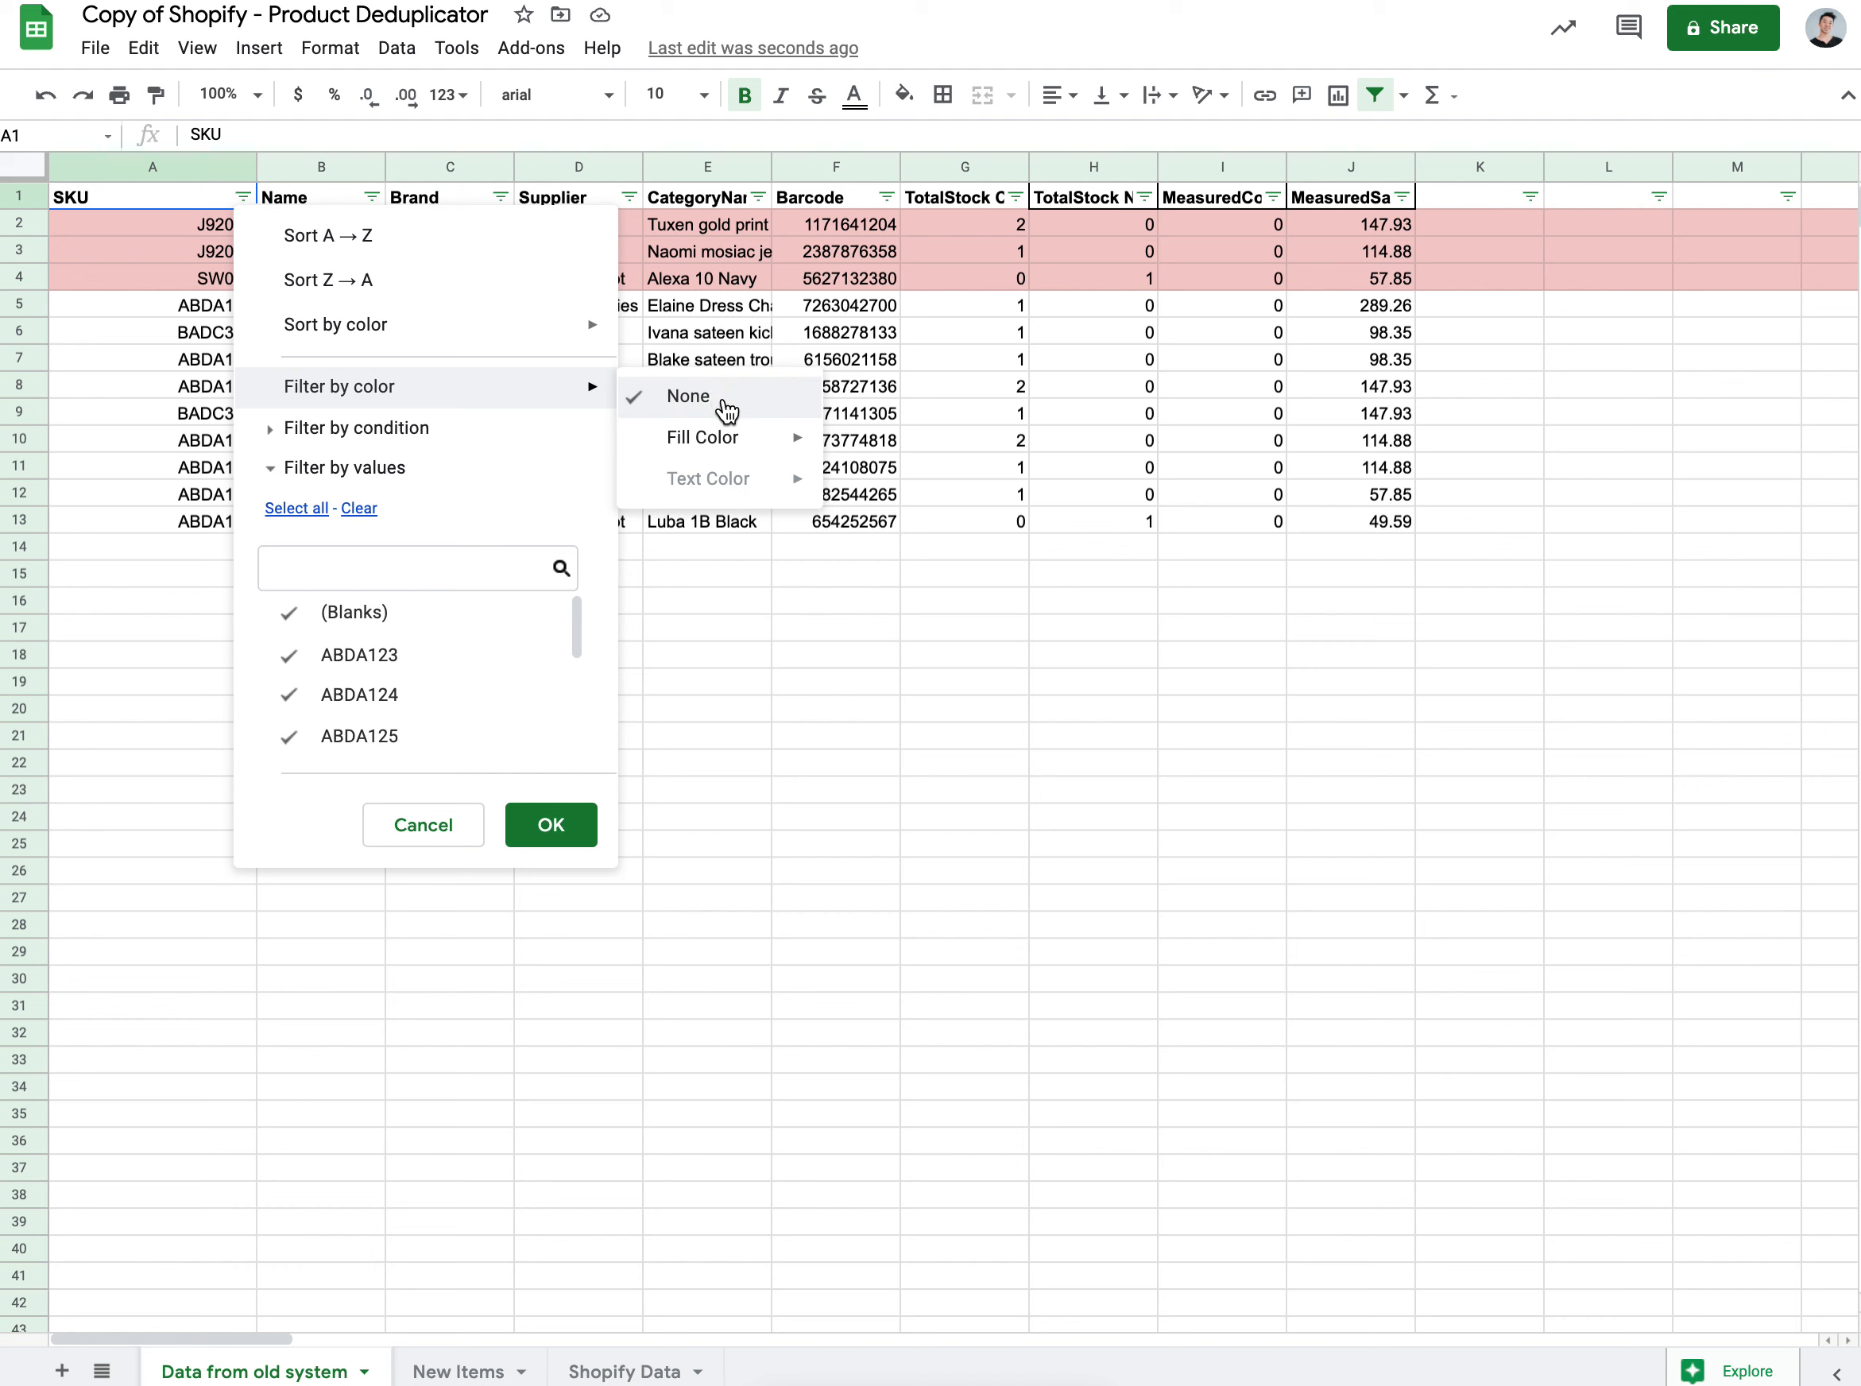
mouse_move(728, 438)
left_click(900, 459)
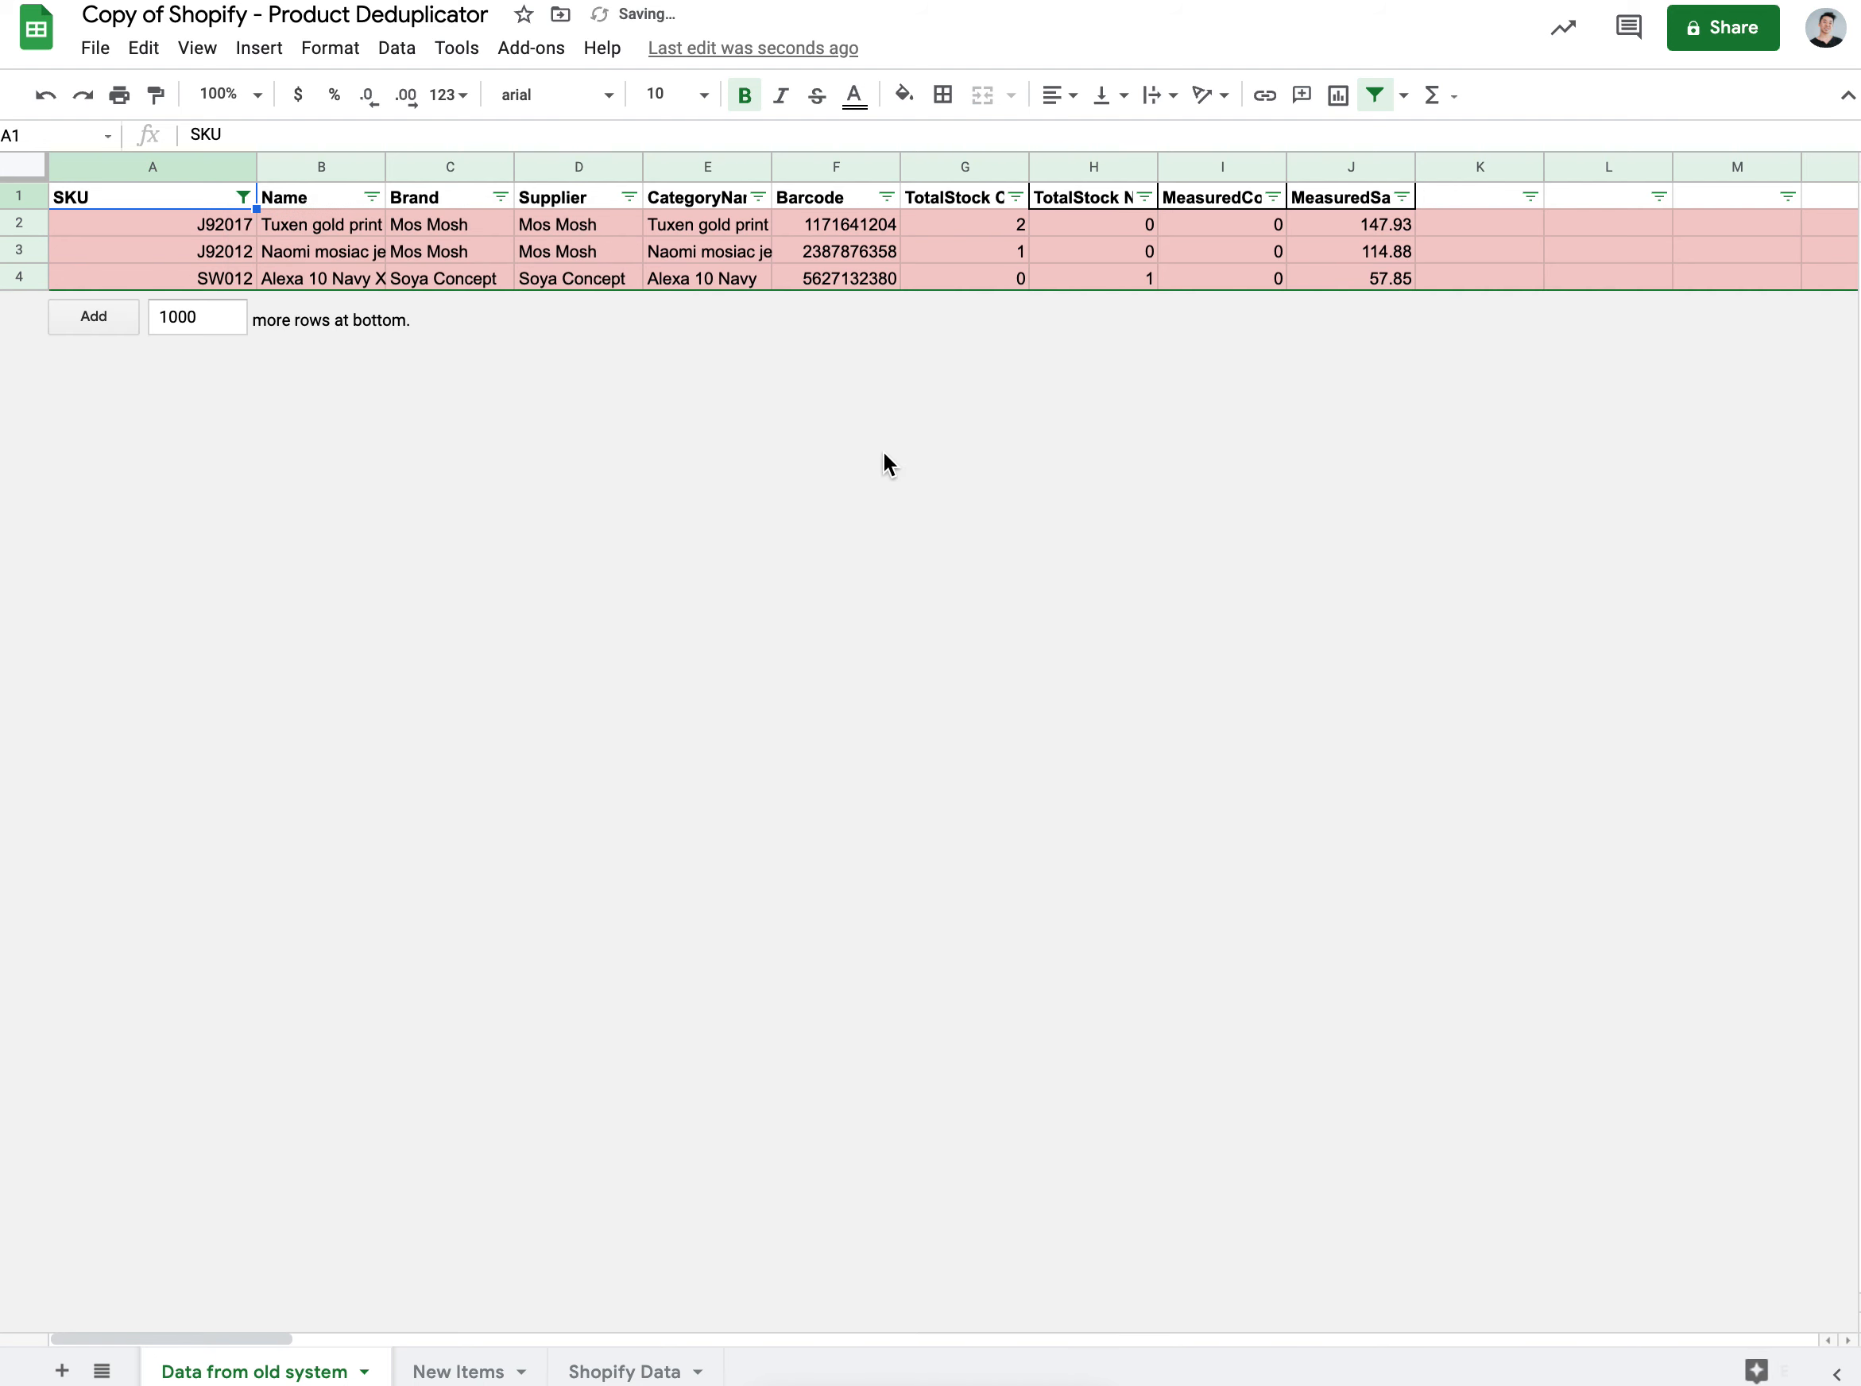
left_click(352, 248)
key("ctrl+a")
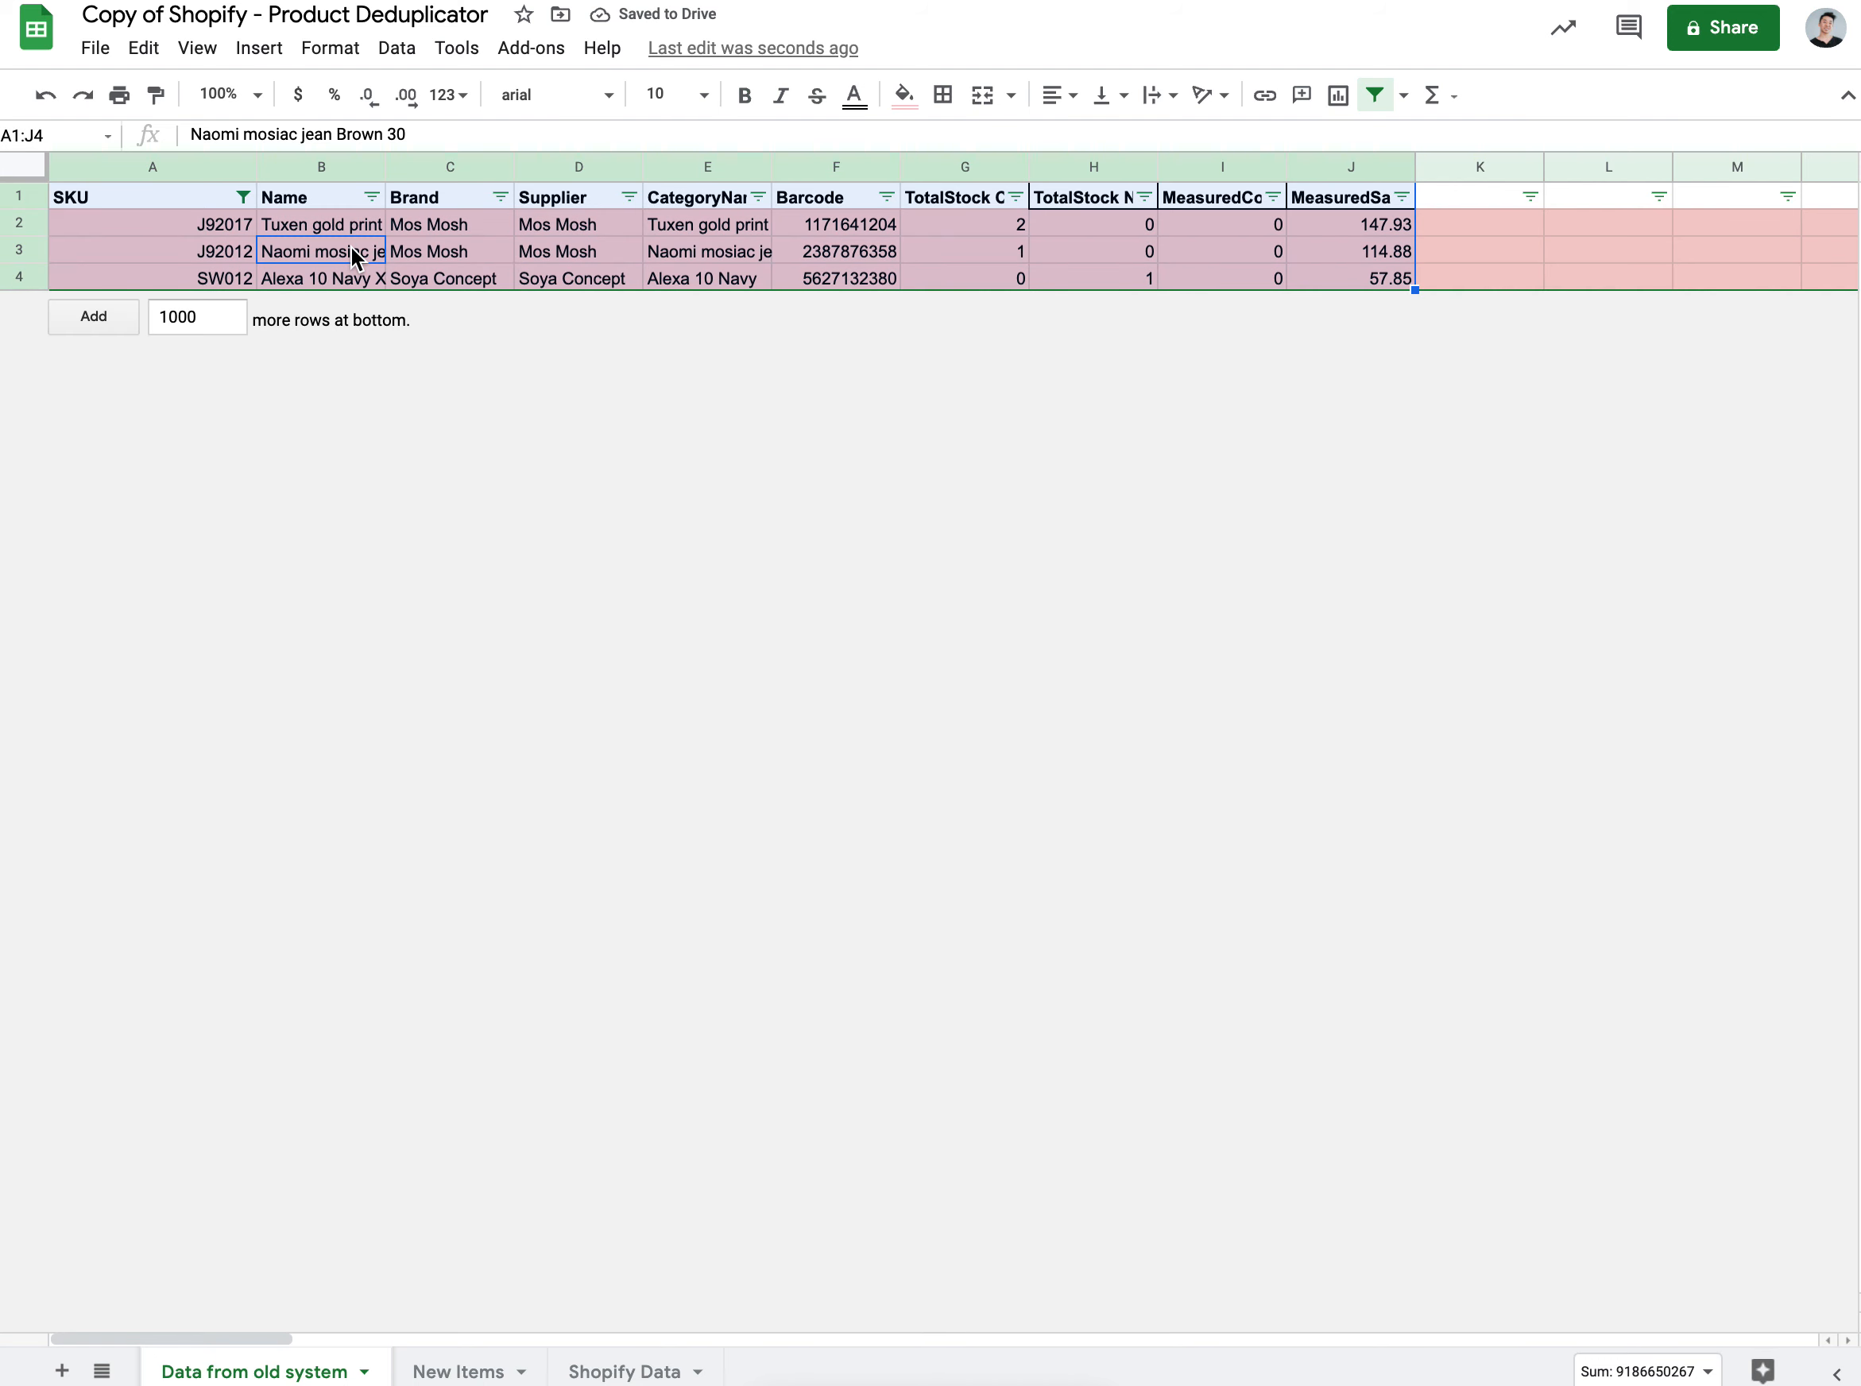
left_click(159, 285)
key("ctrl+a")
key("ctrl+c")
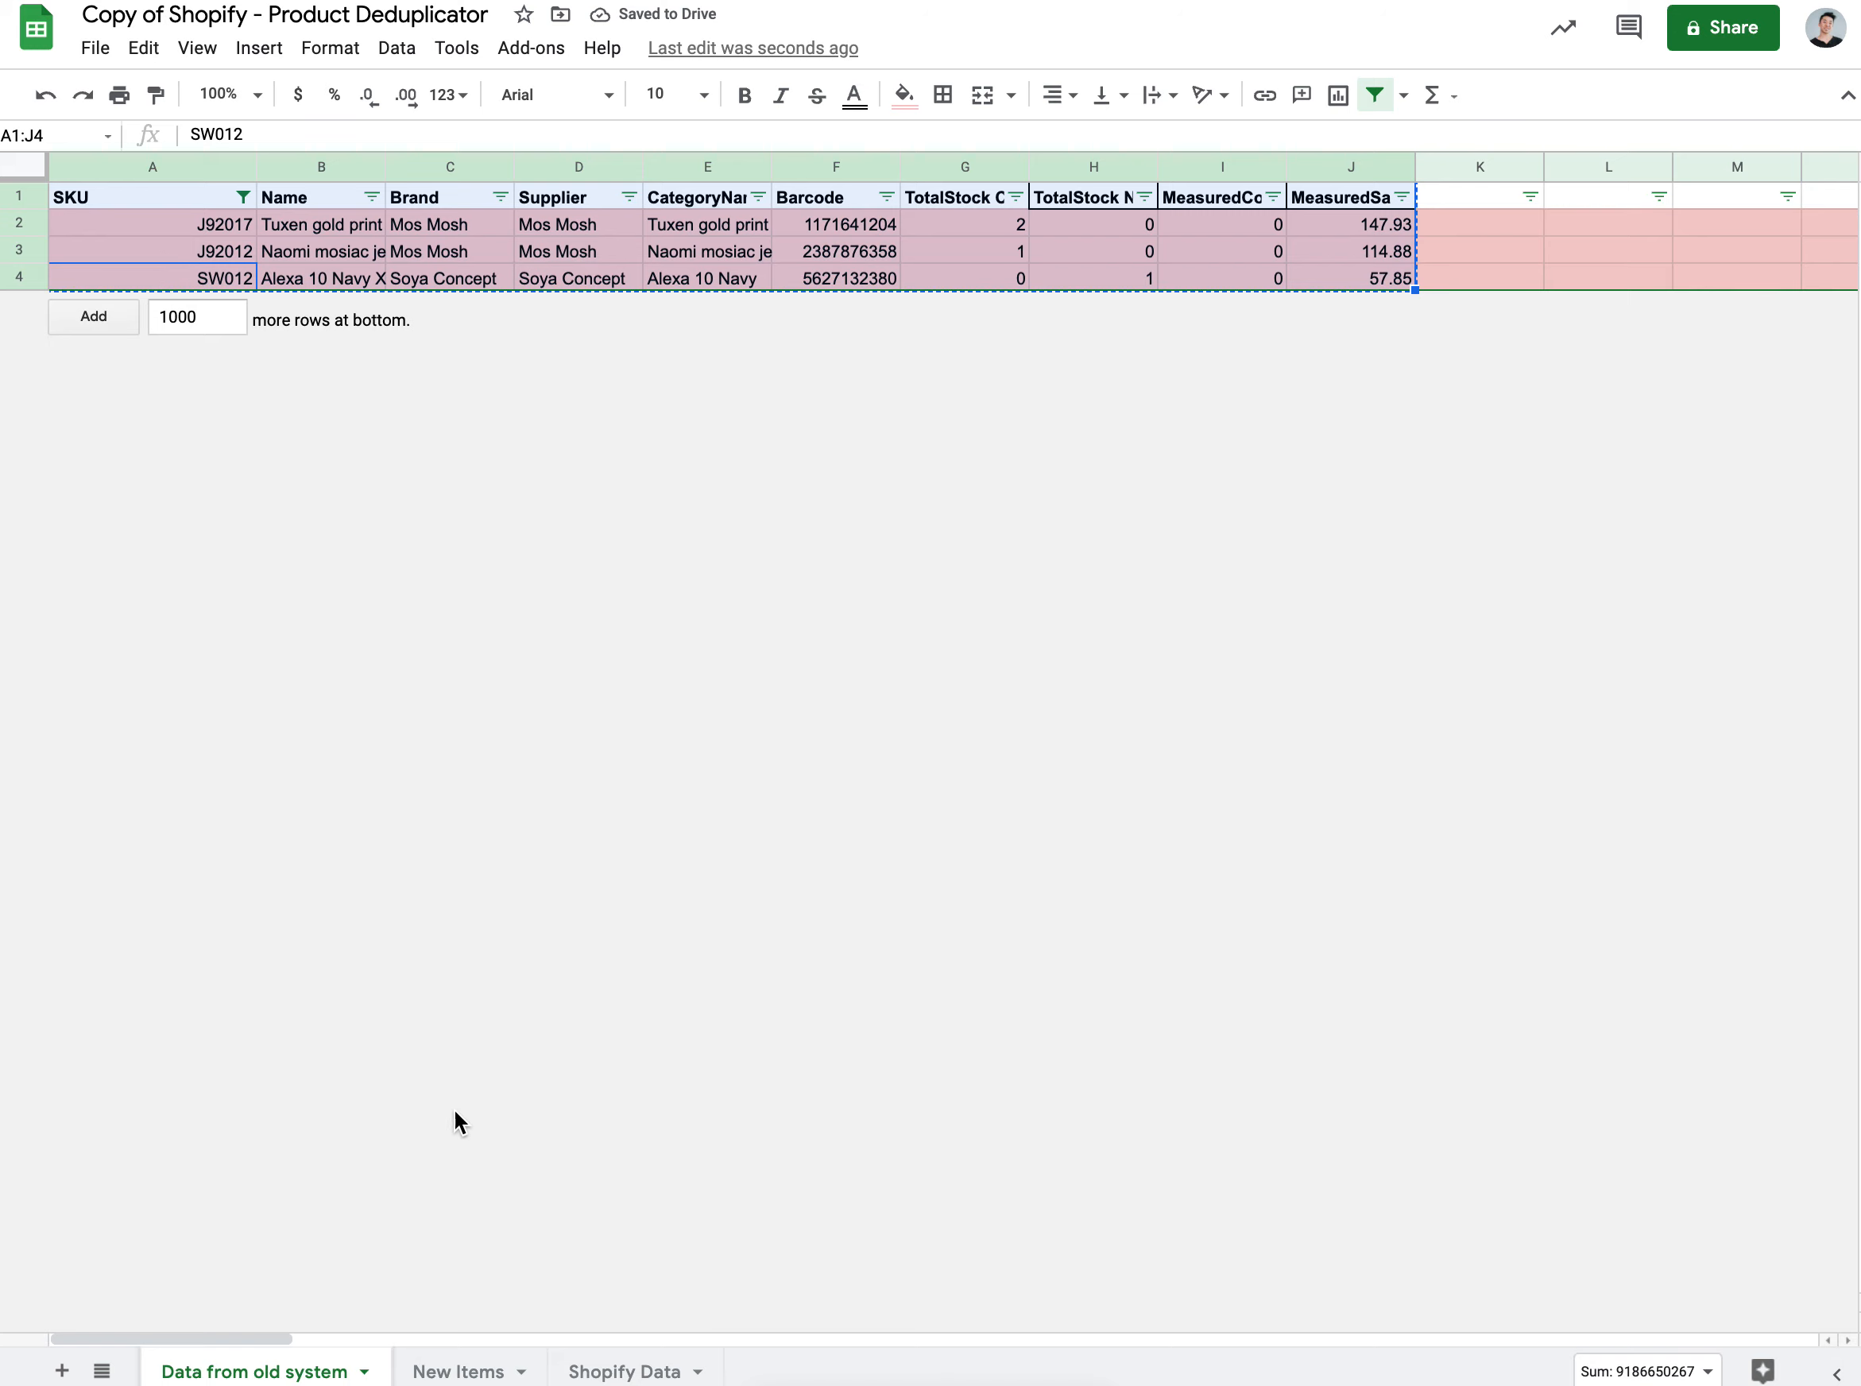
left_click(63, 1372)
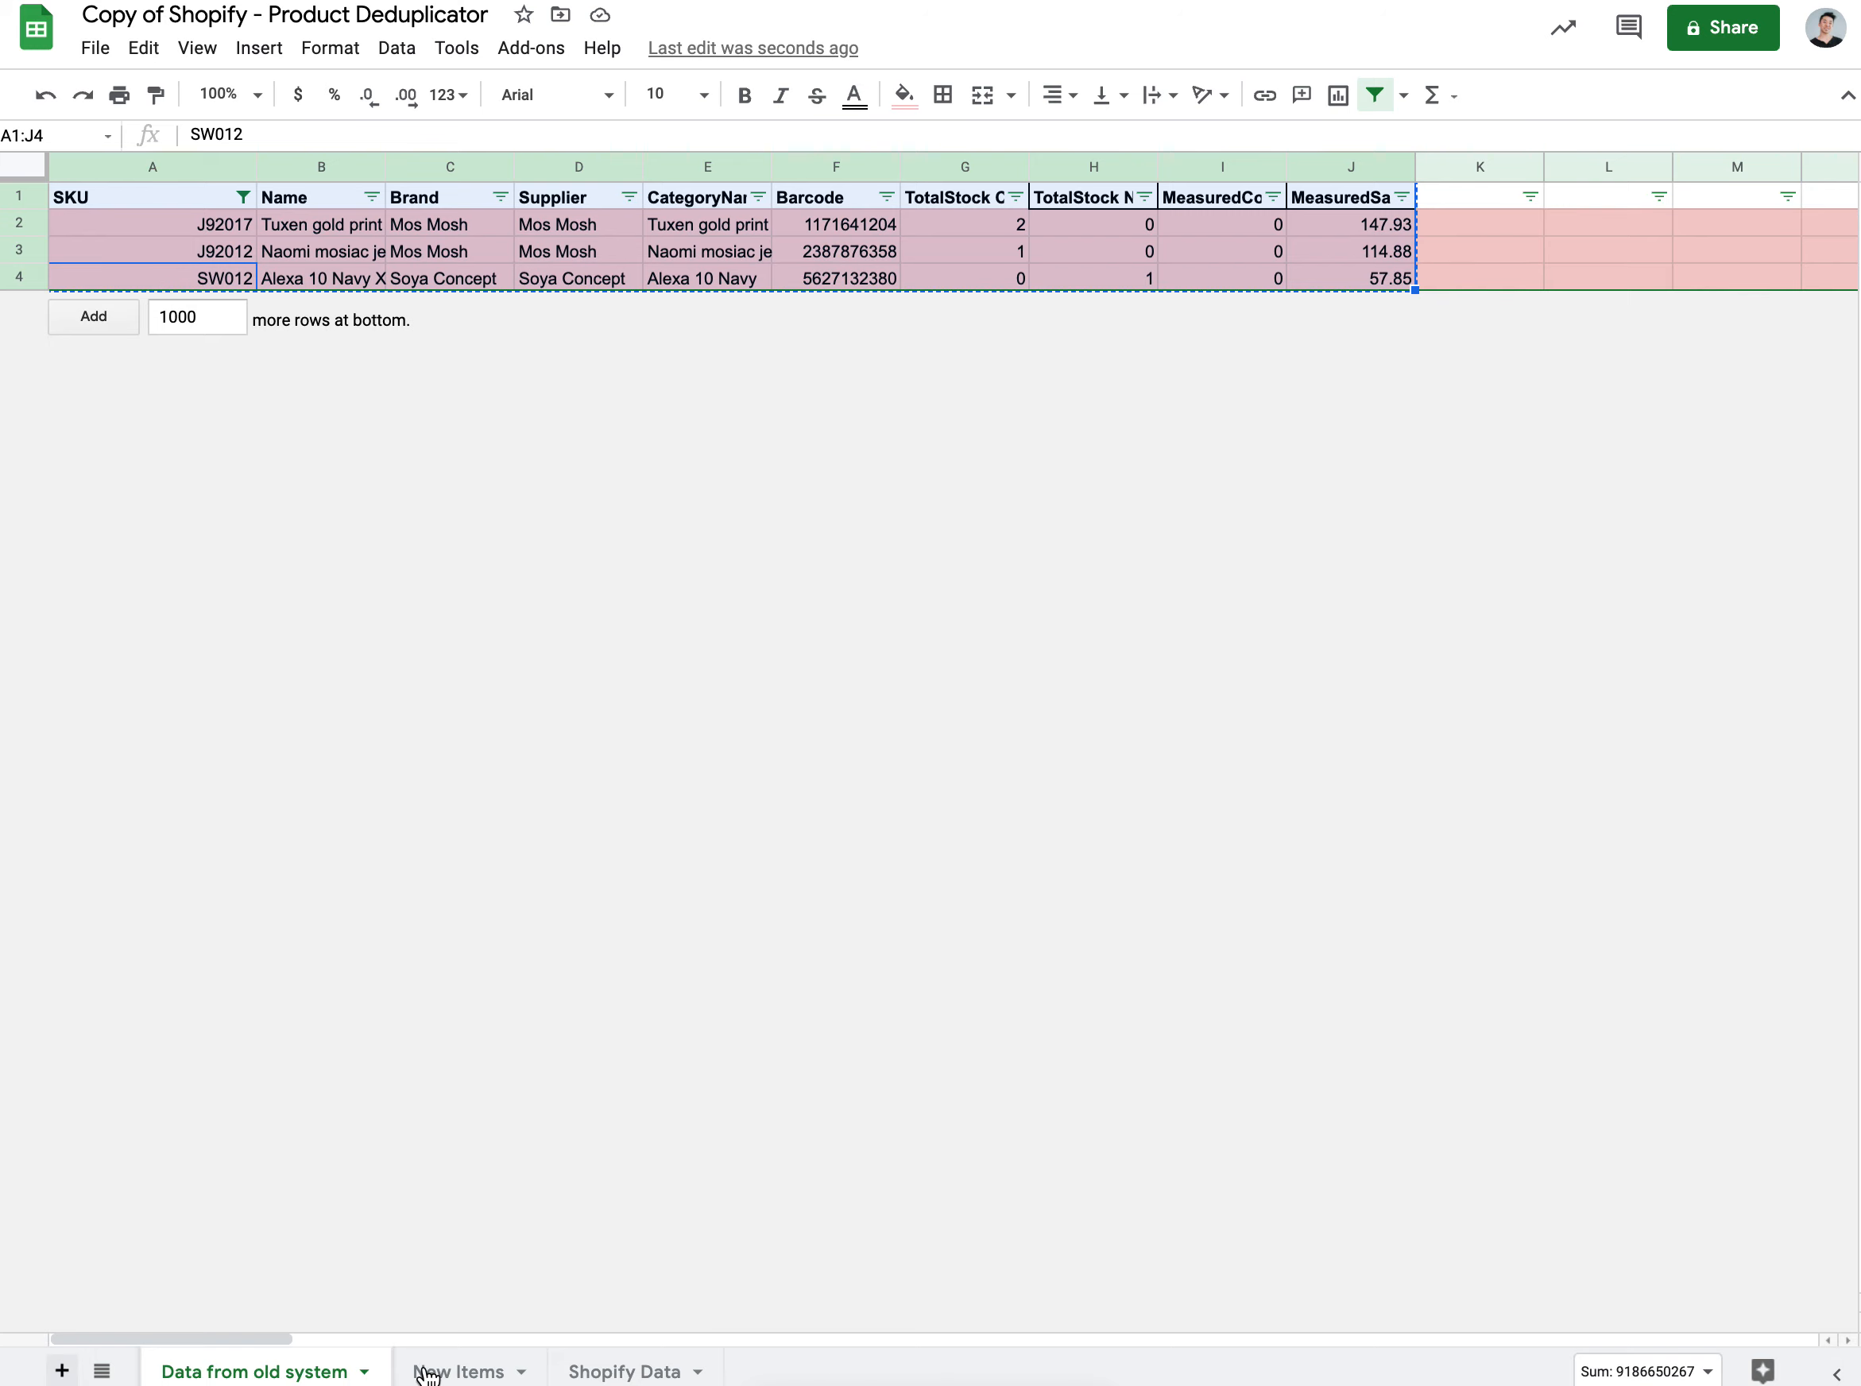
Step: Rename the new sheet 'Existing items' and paste duplicates J92017, J92012 and SW012 into A1
double_click(442, 1372)
type("E")
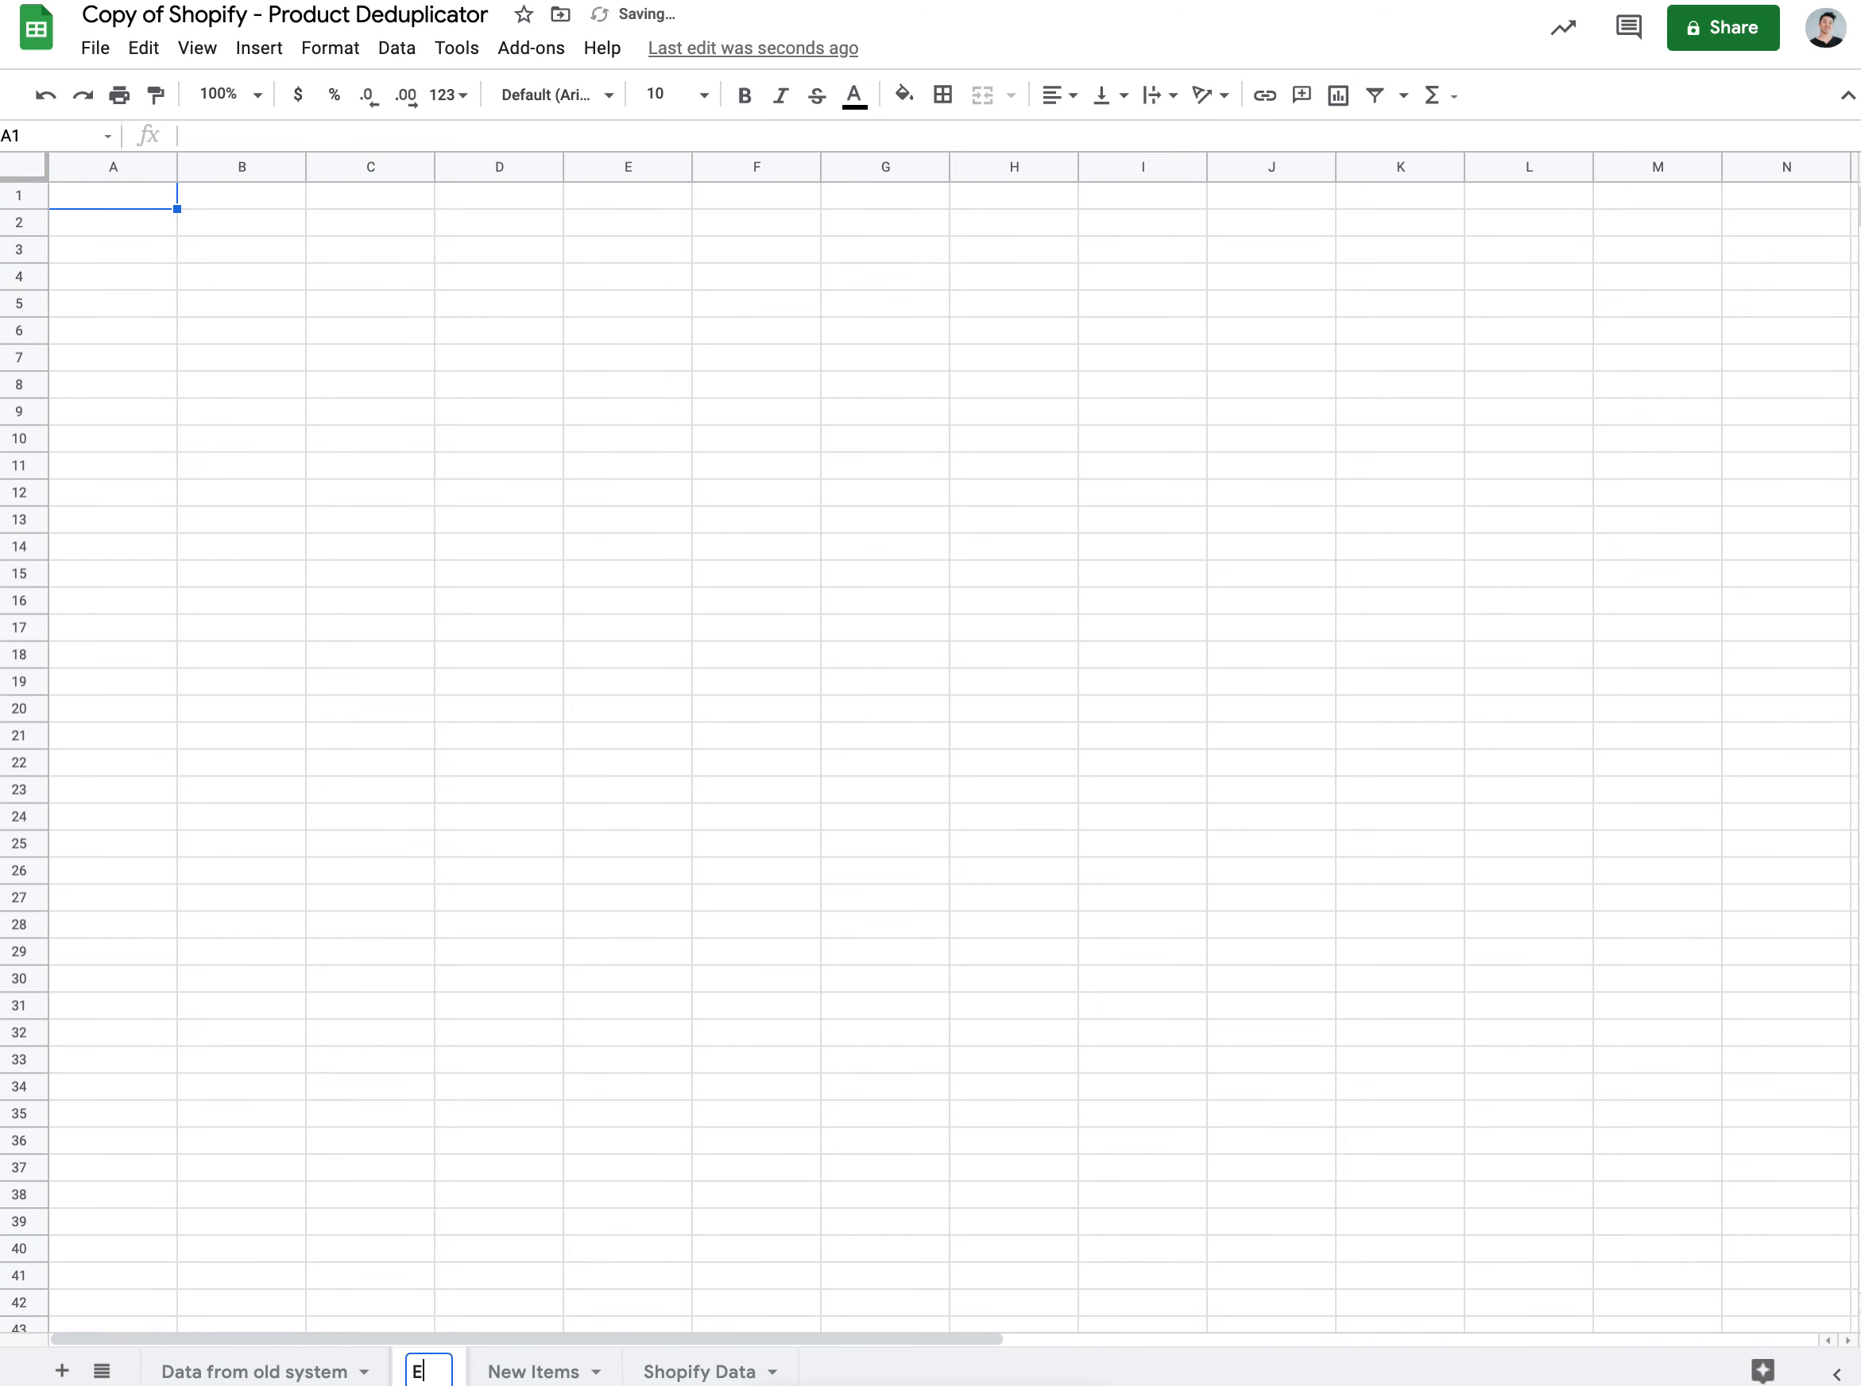
type("xisting items")
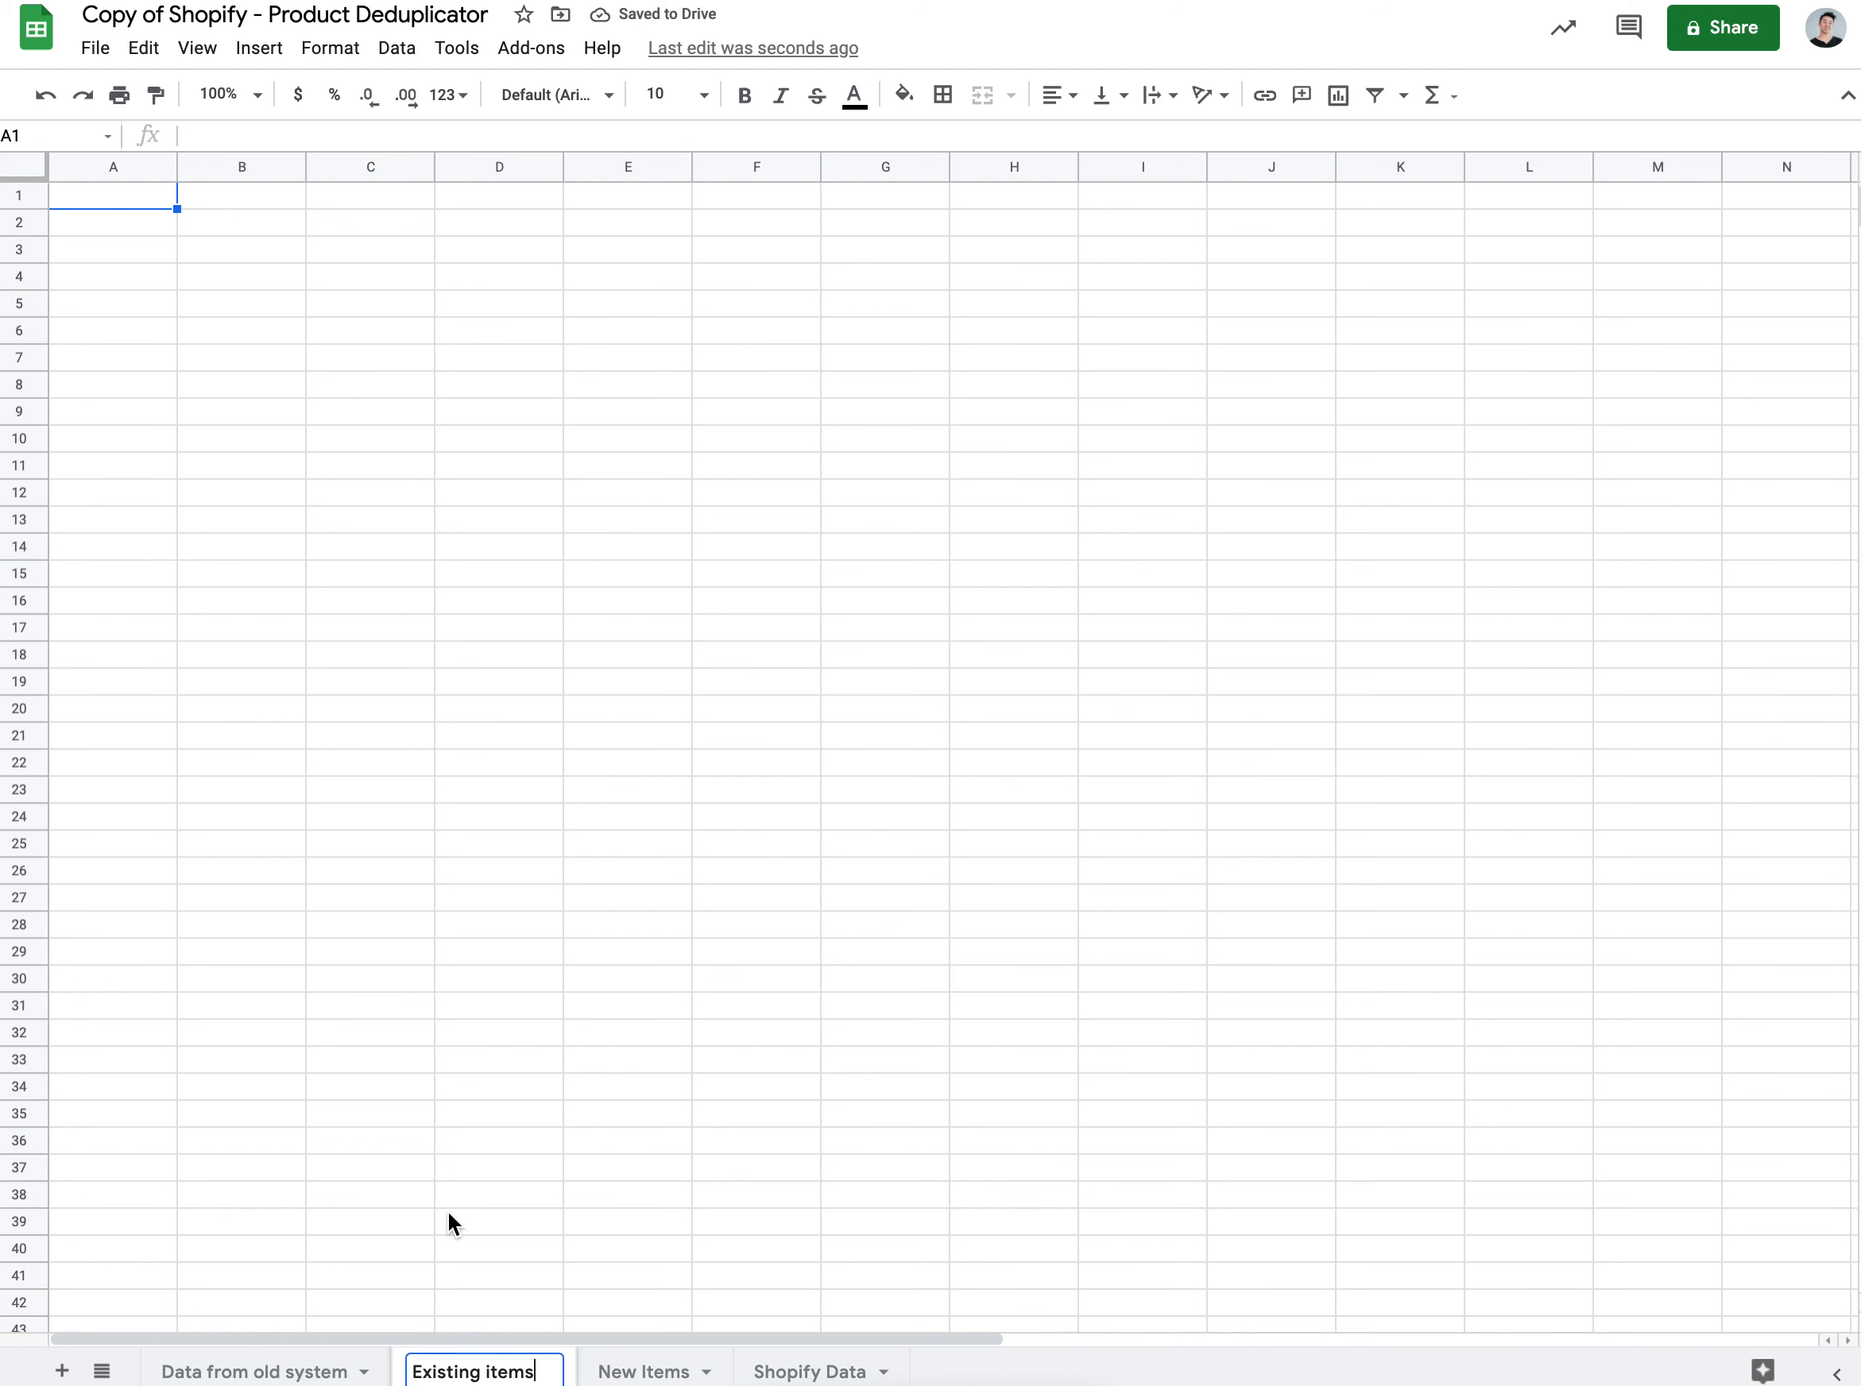
left_click(137, 196)
key("ctrl+v")
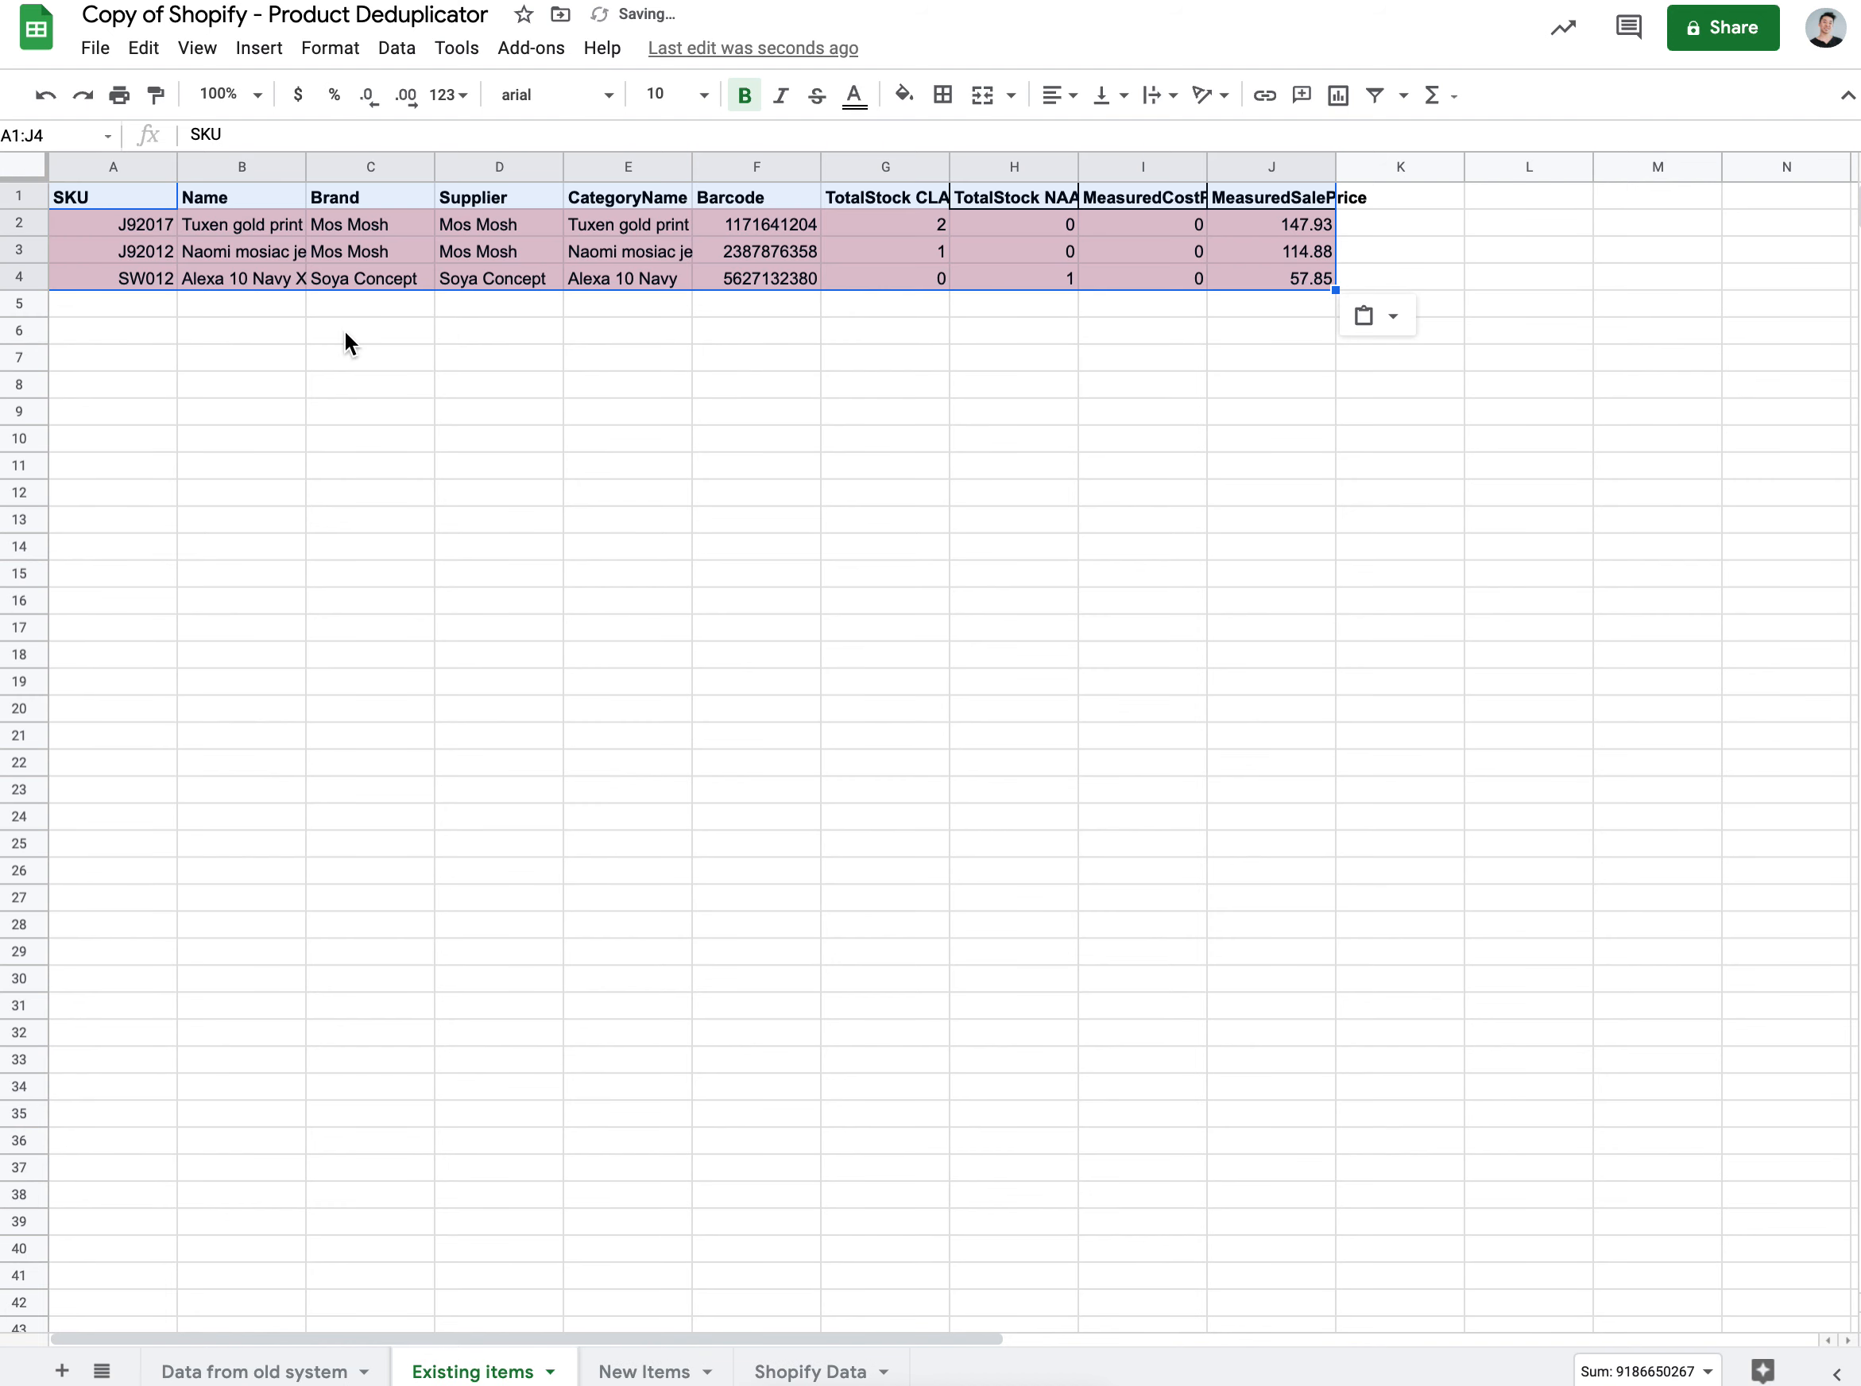
left_click(632, 499)
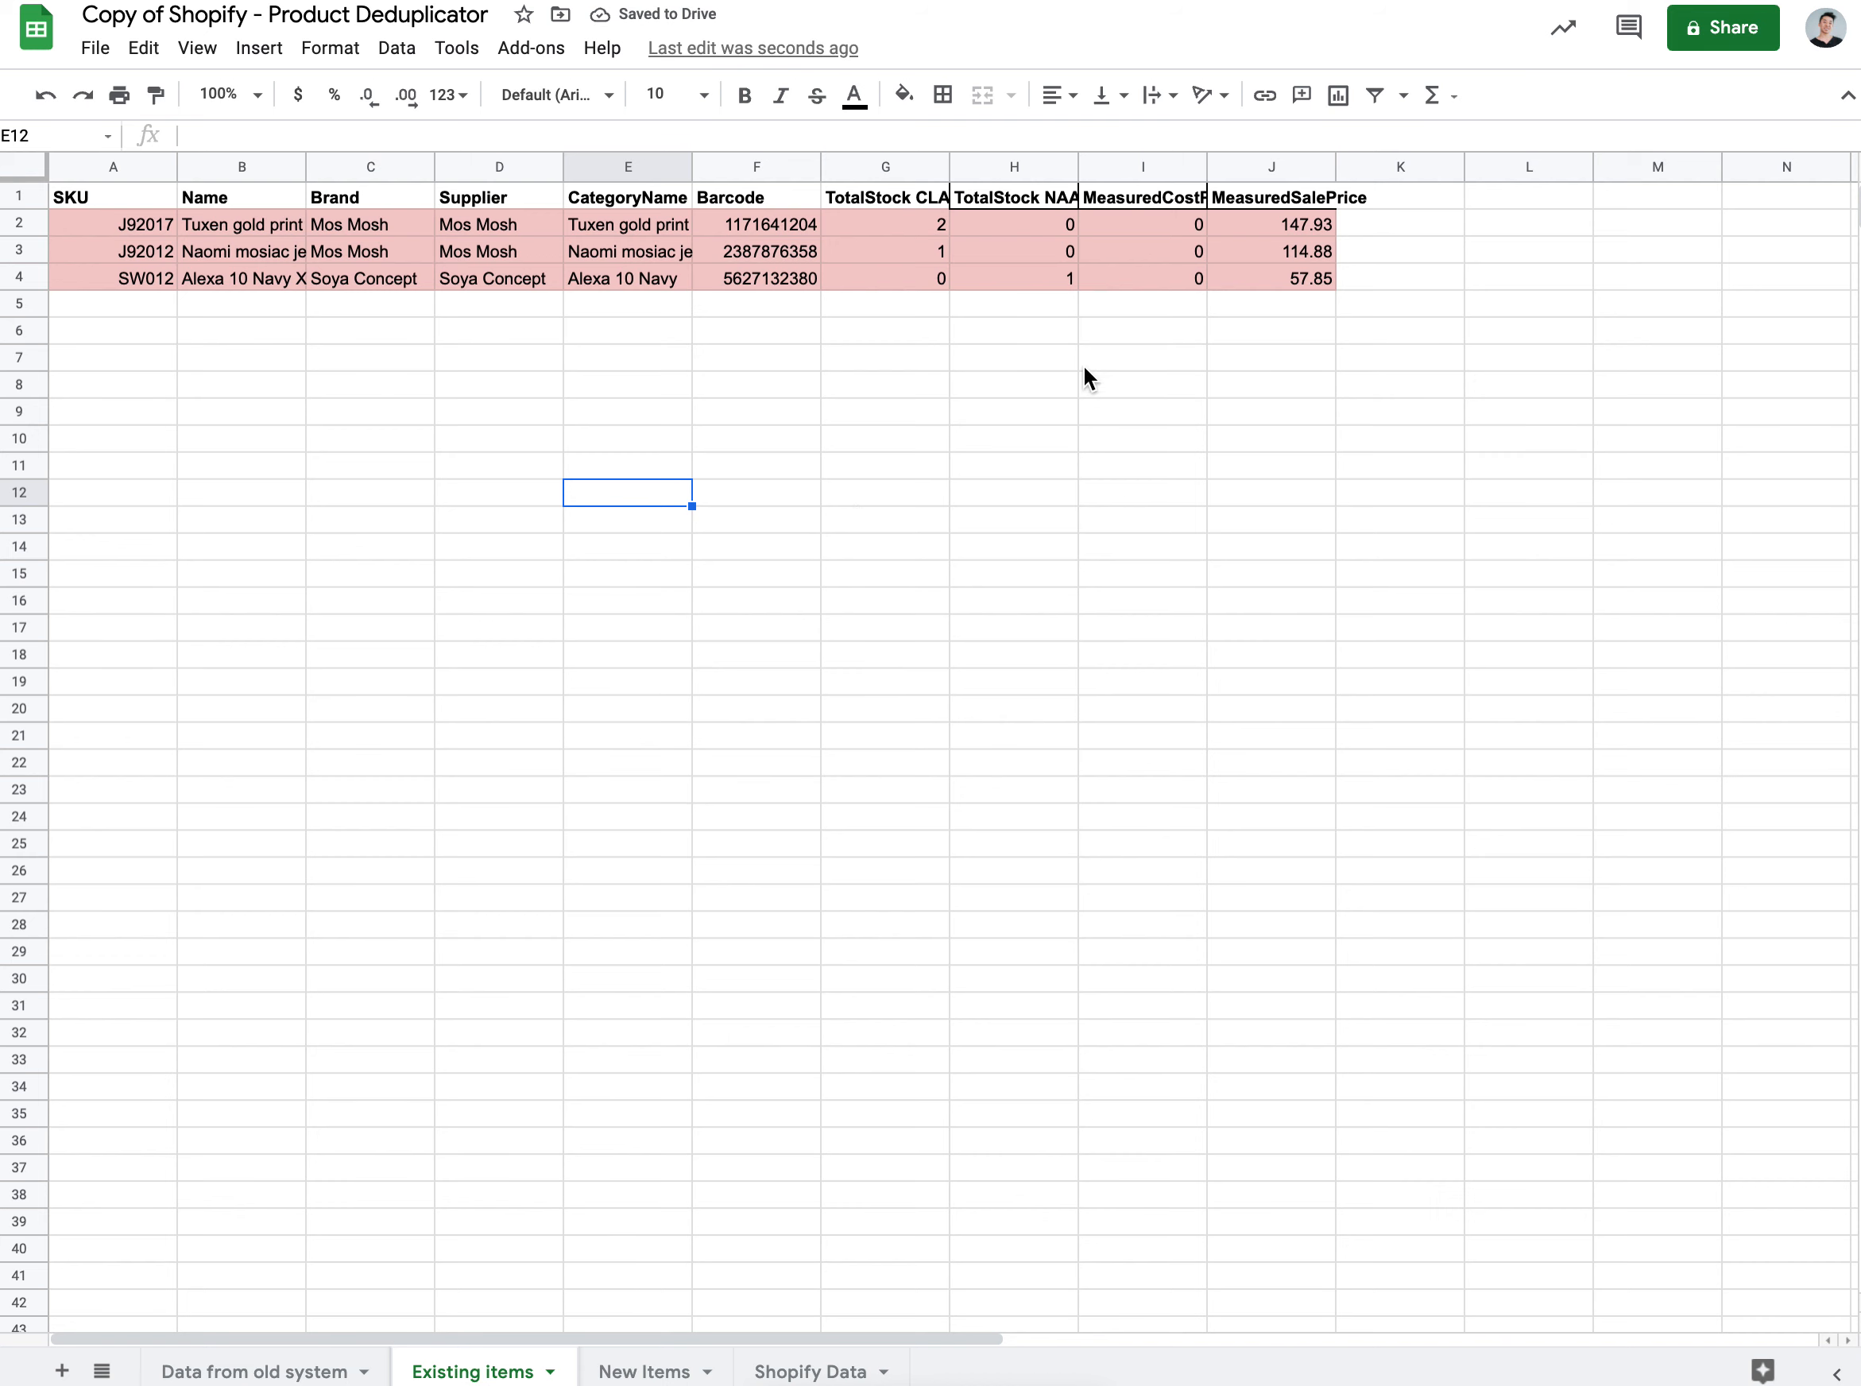
left_click(719, 443)
left_click(152, 311)
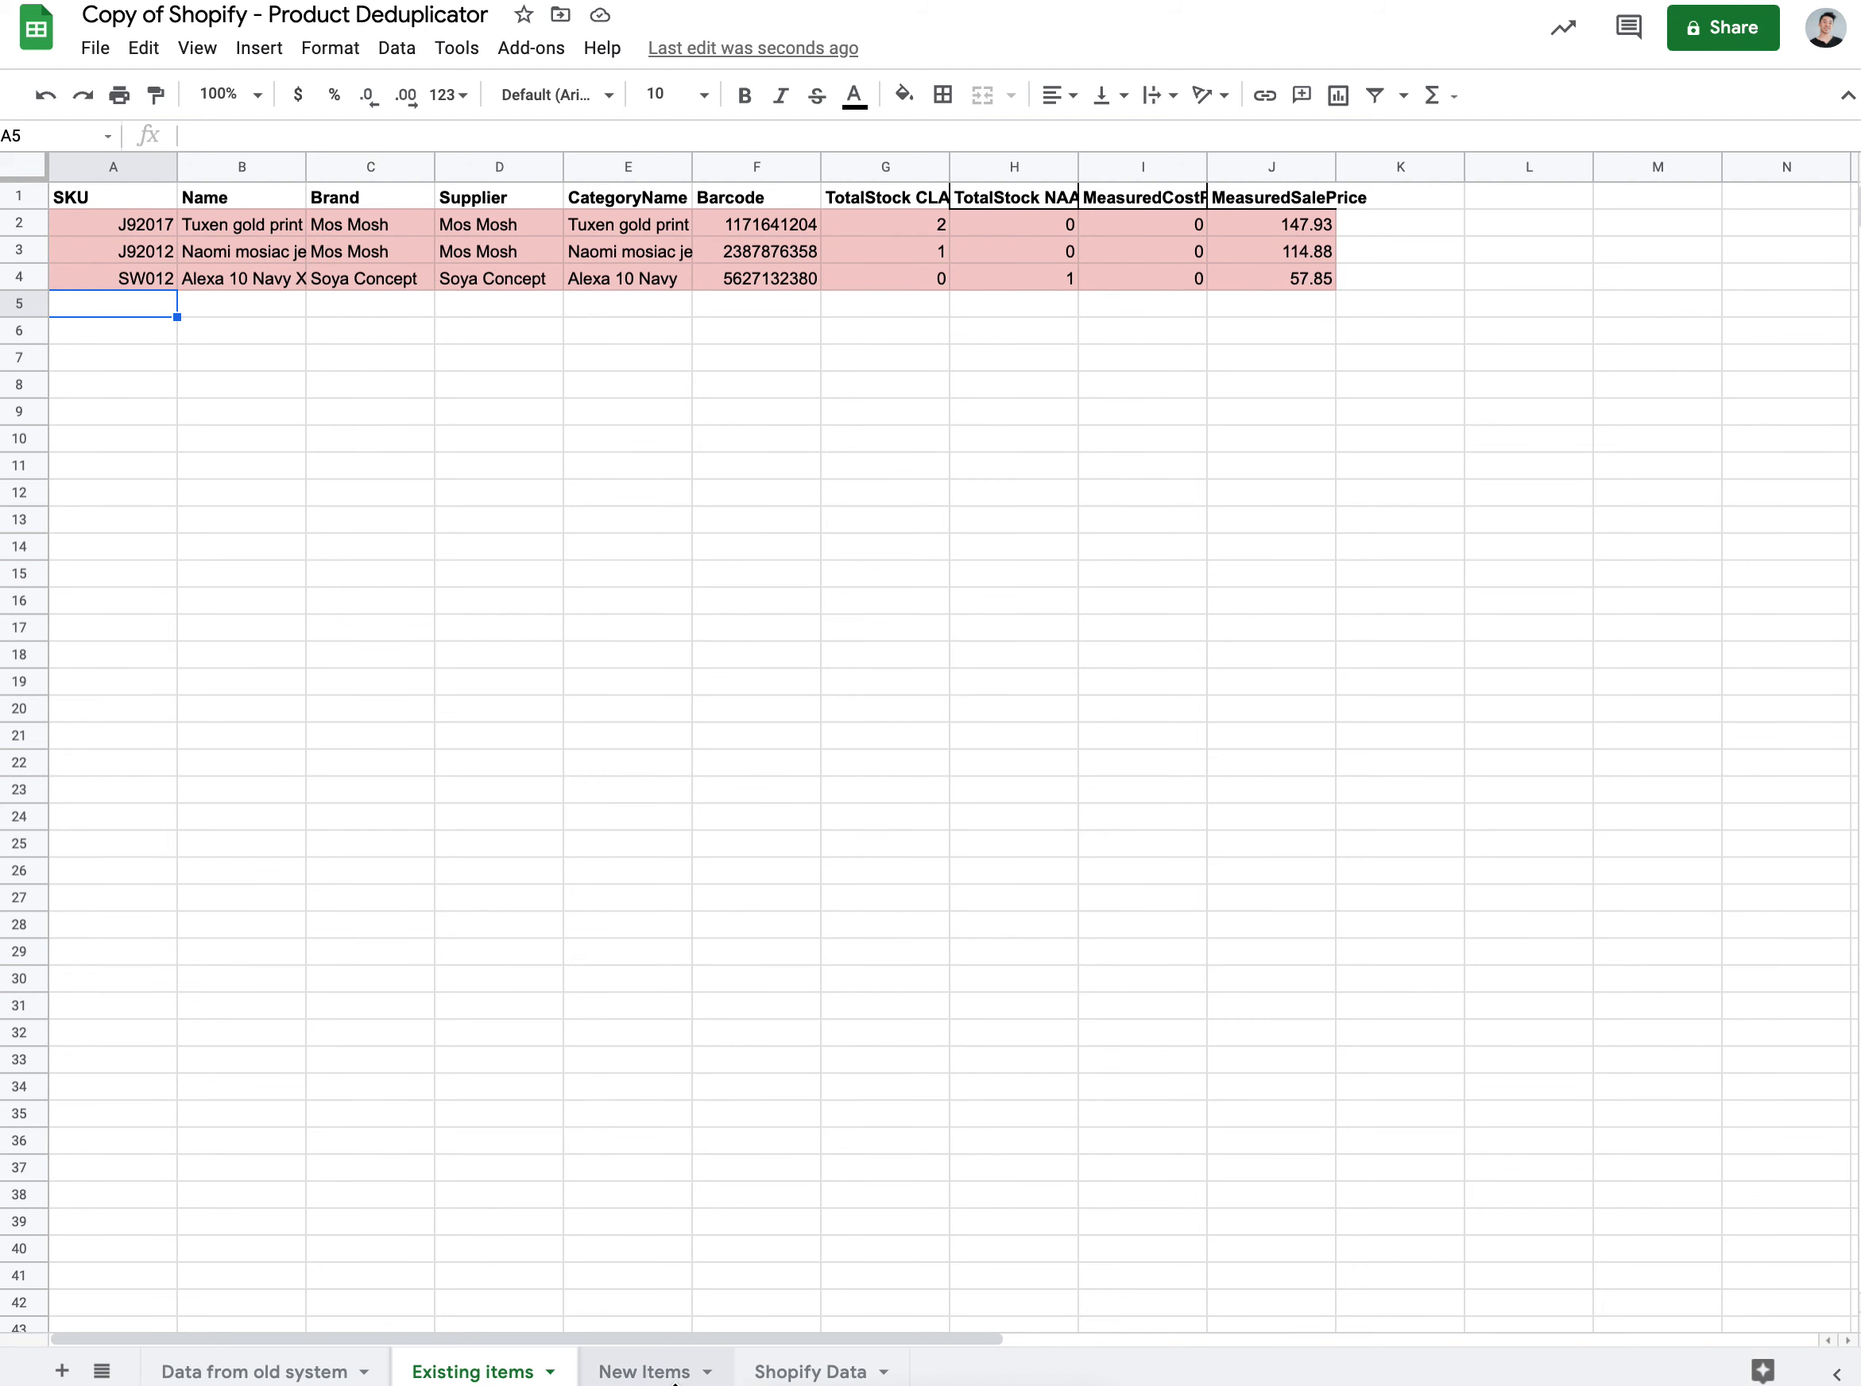
Step: Review the New Items sheet, clear its selection, and look over the Existing items sheet
left_click(637, 1372)
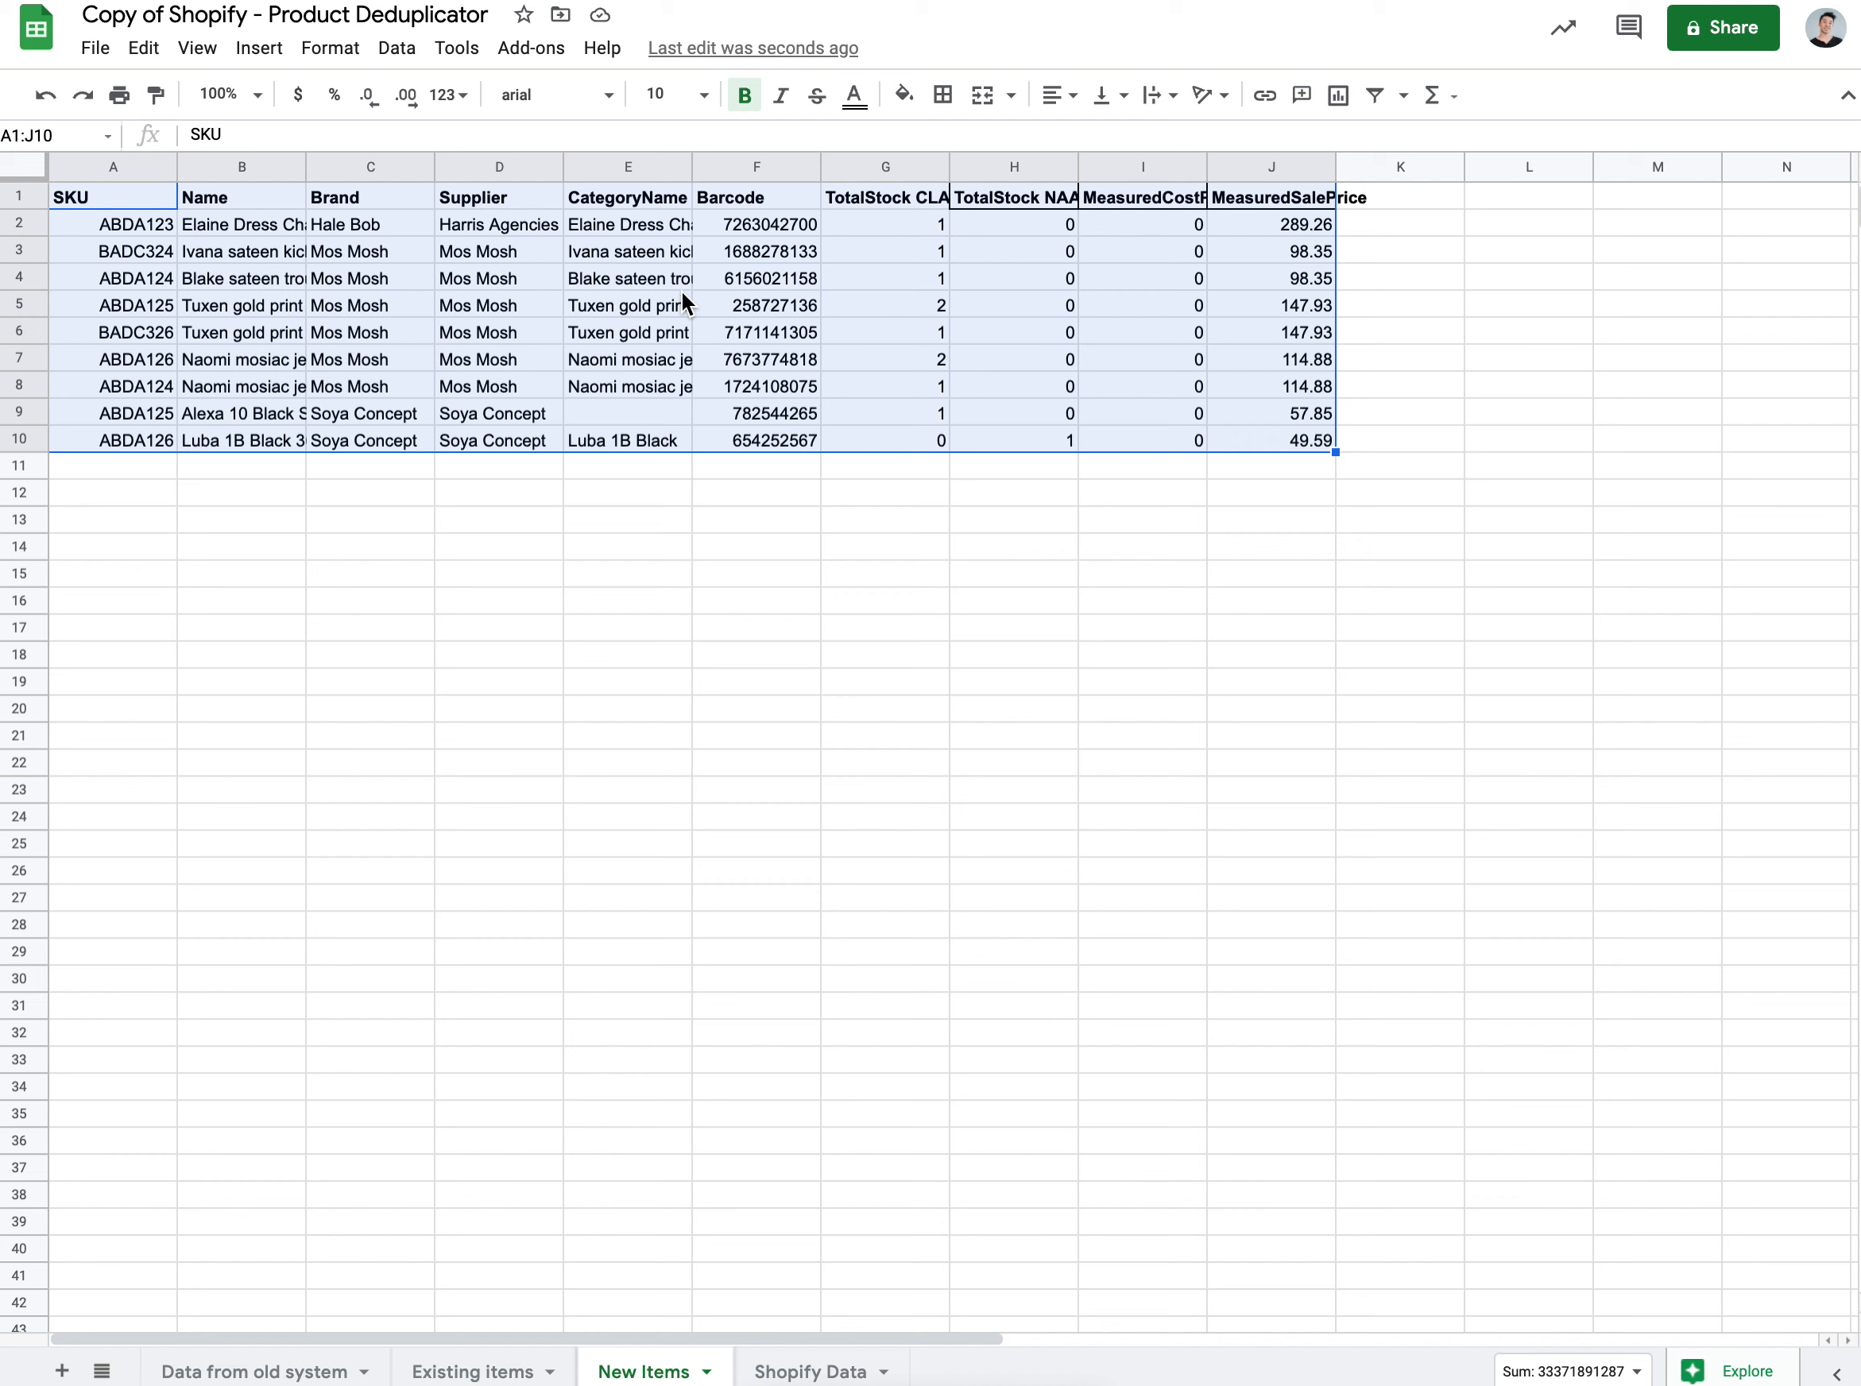
left_click(1370, 465)
left_click(477, 1370)
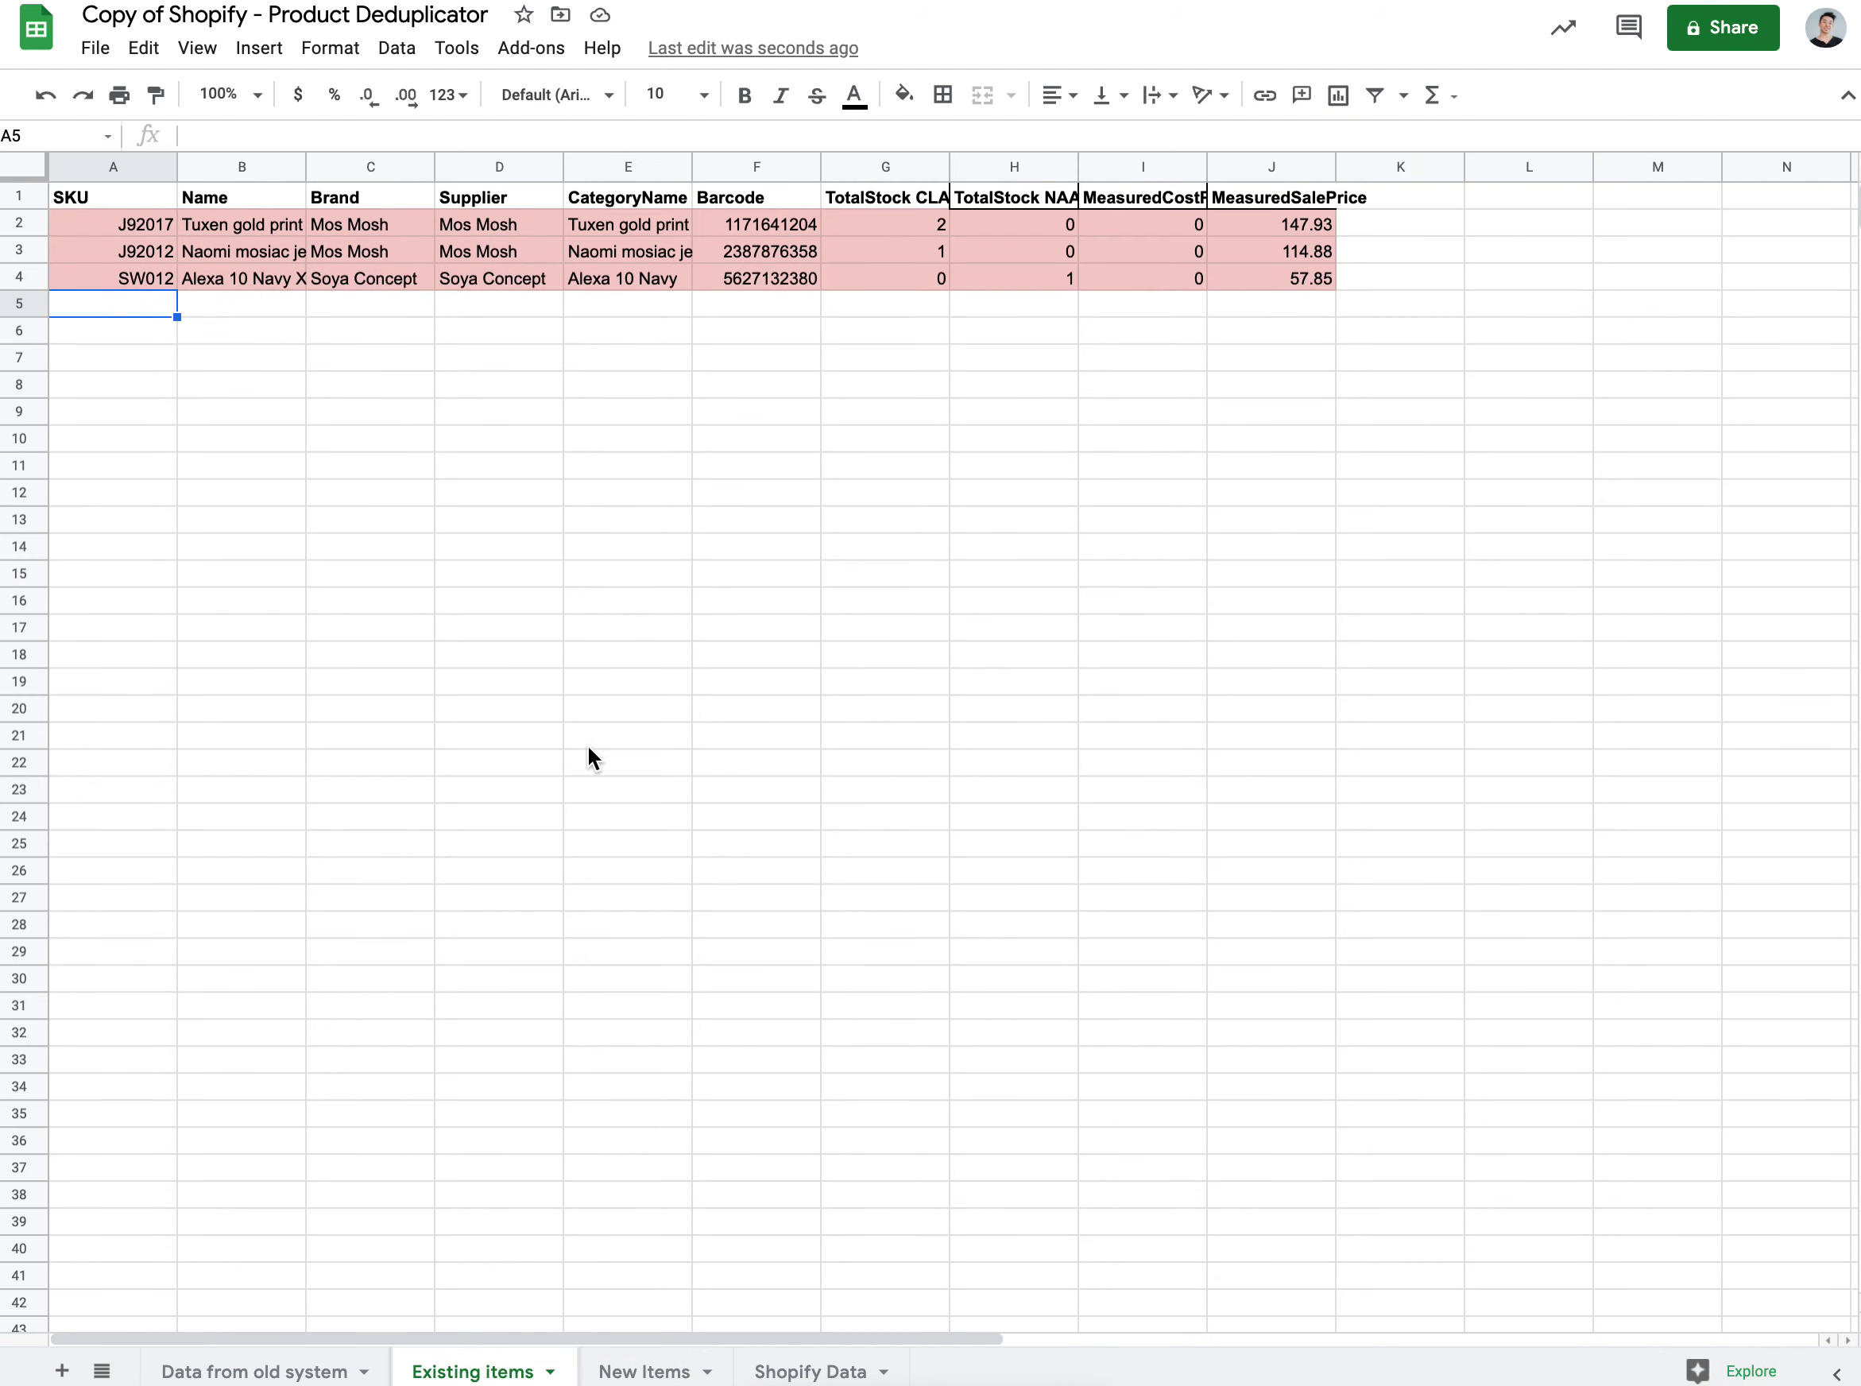
left_click(487, 323)
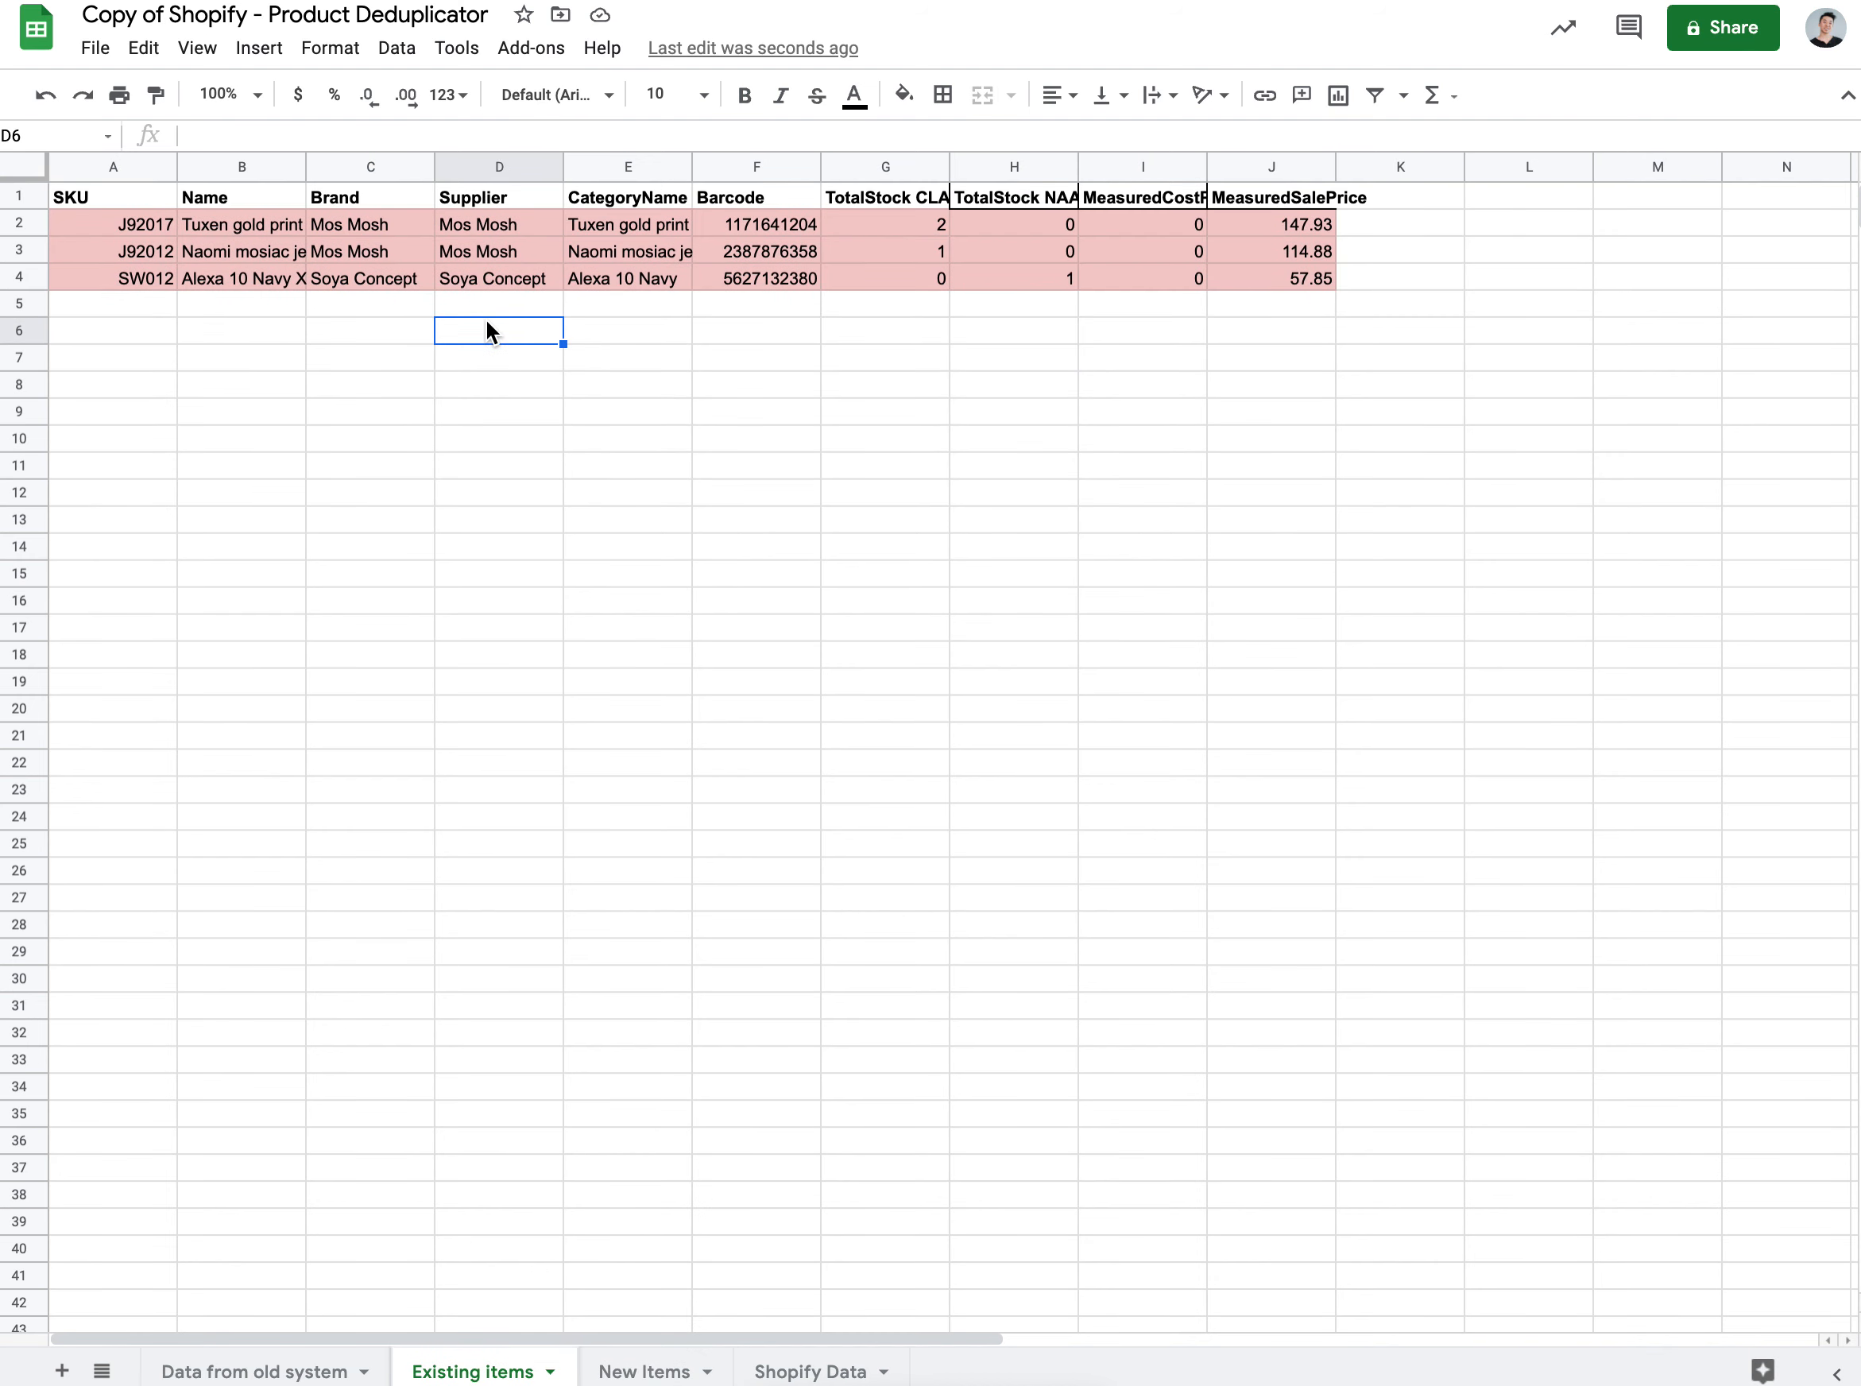
left_click(1244, 301)
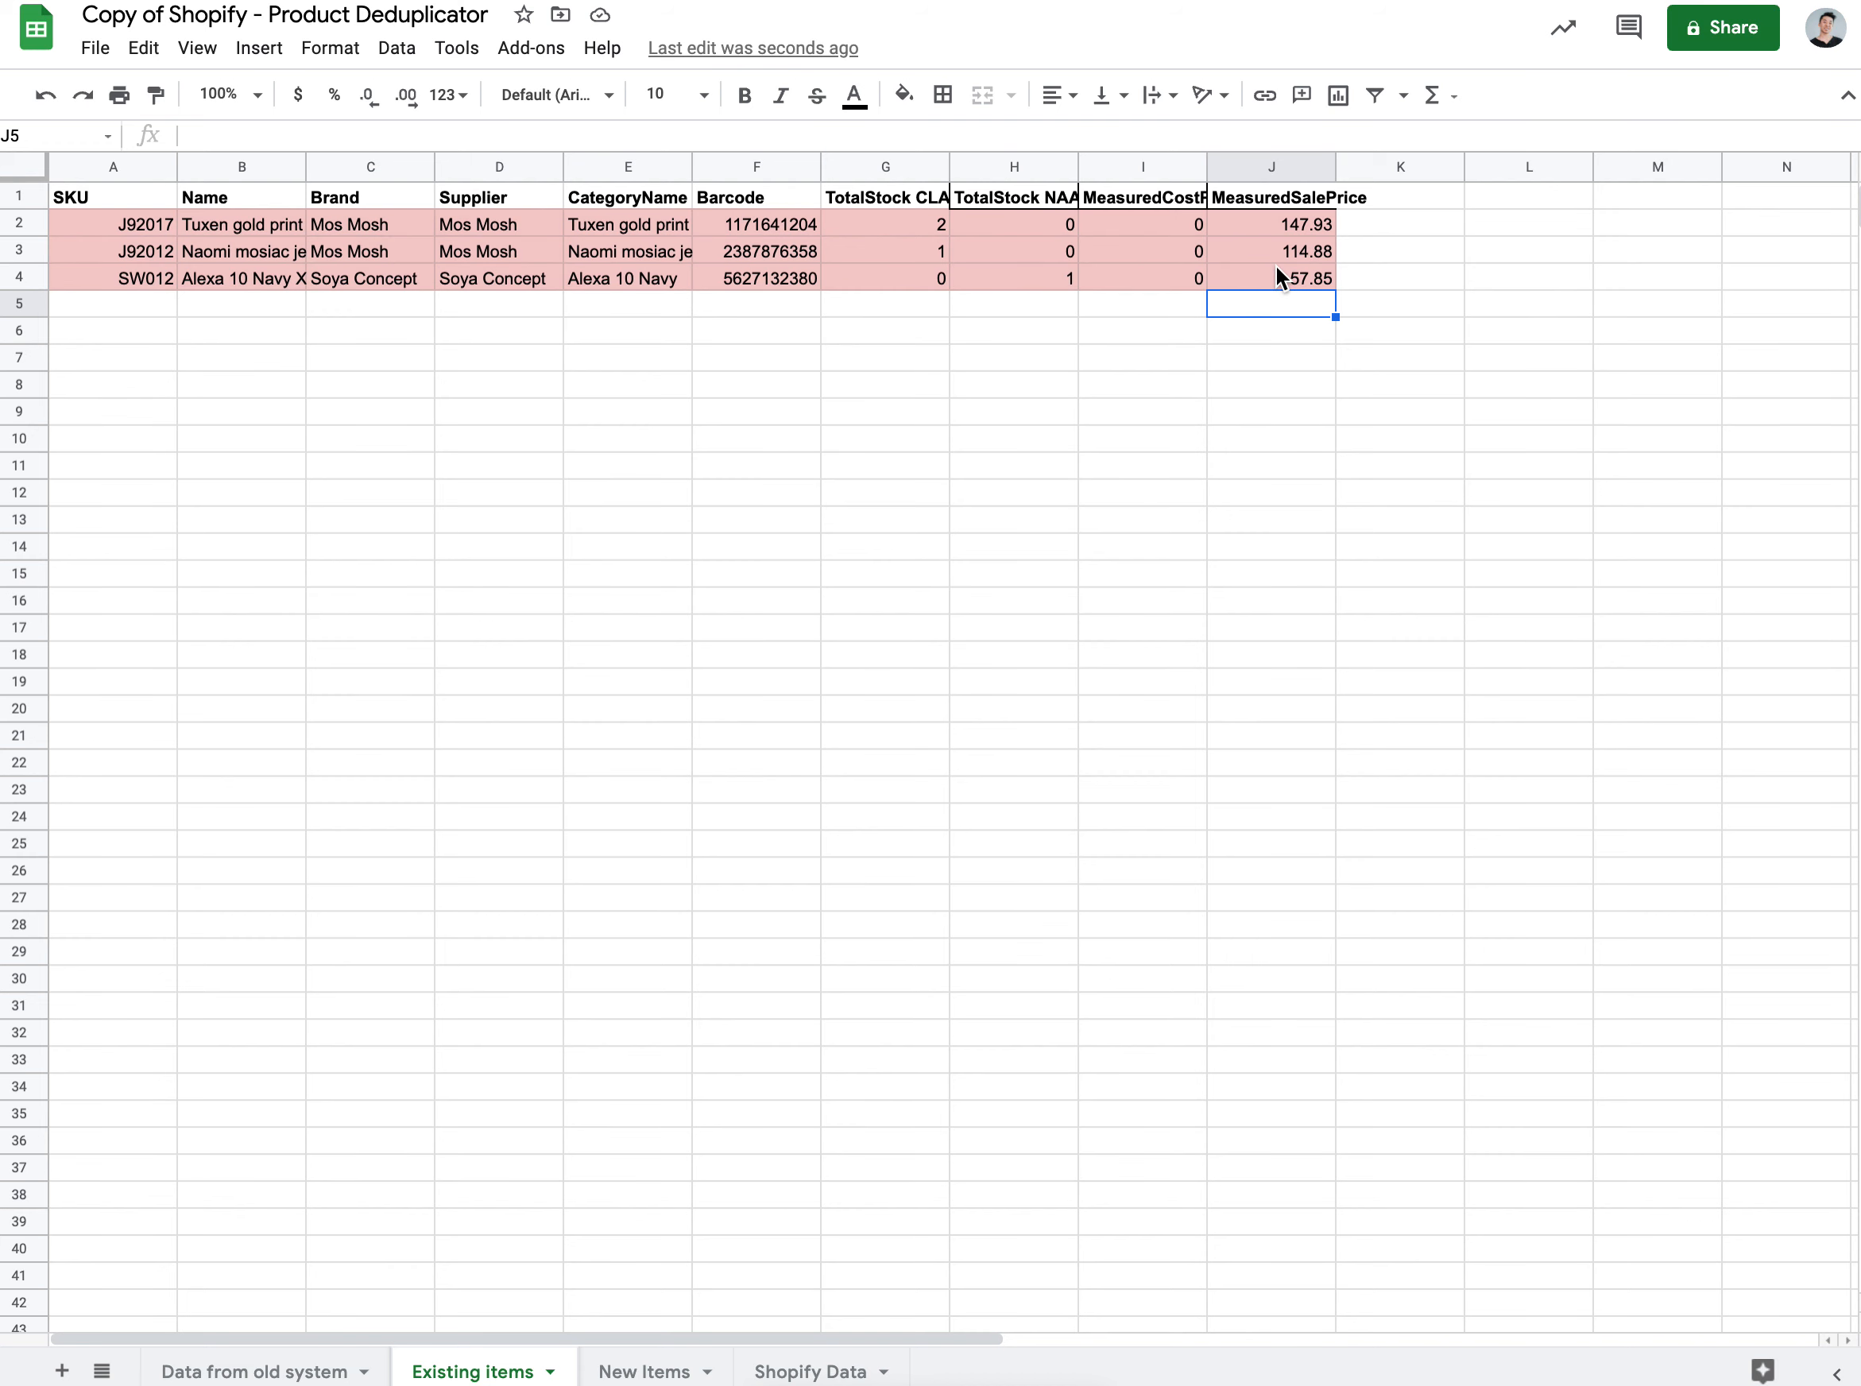
Step: Compare New Items, Existing items and Data from old system, finishing on New Items' nine products
left_click(635, 1371)
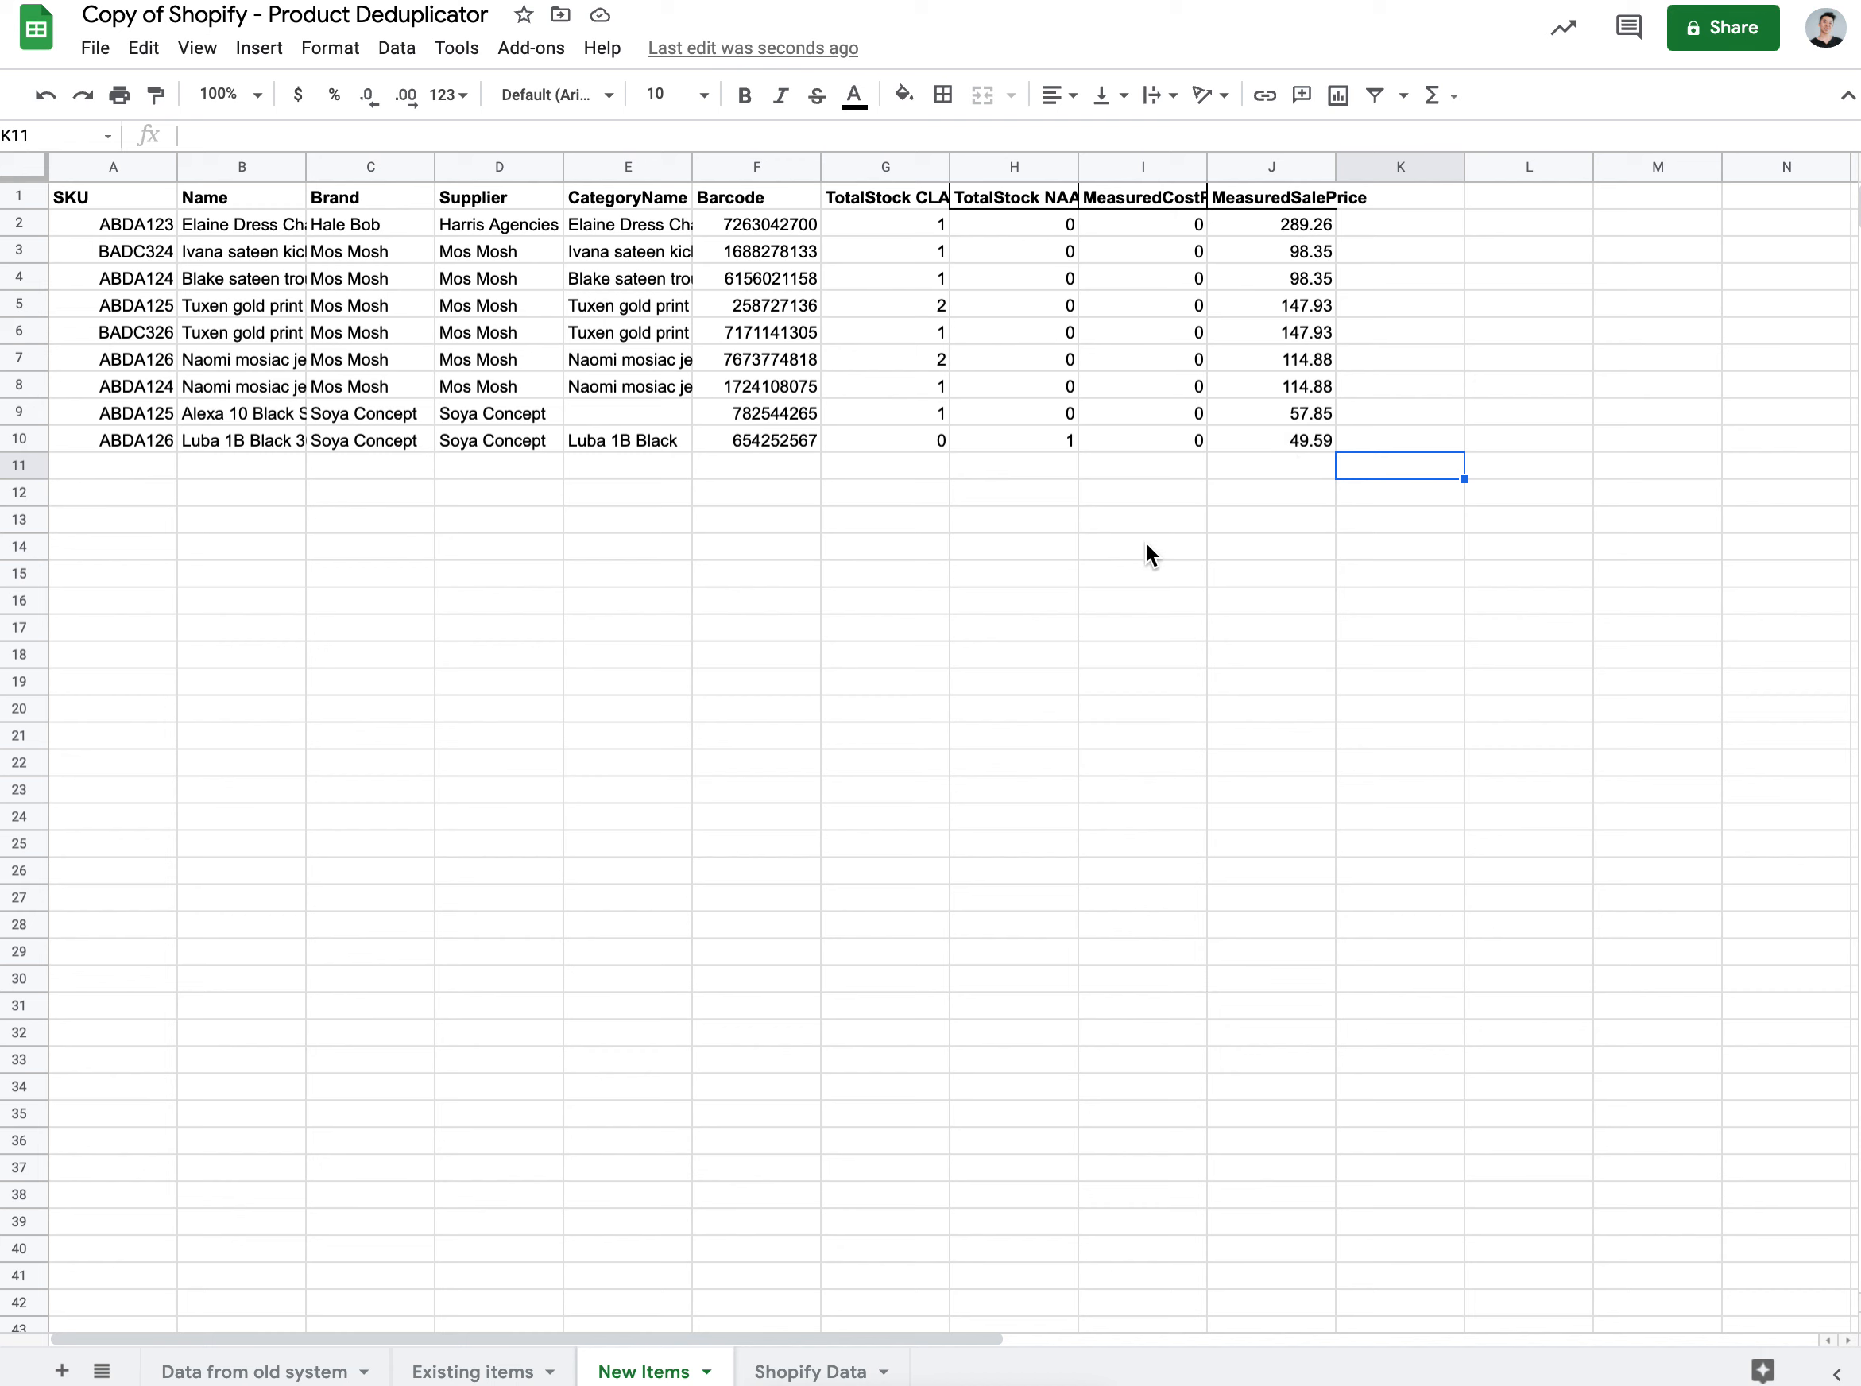
left_click(471, 1371)
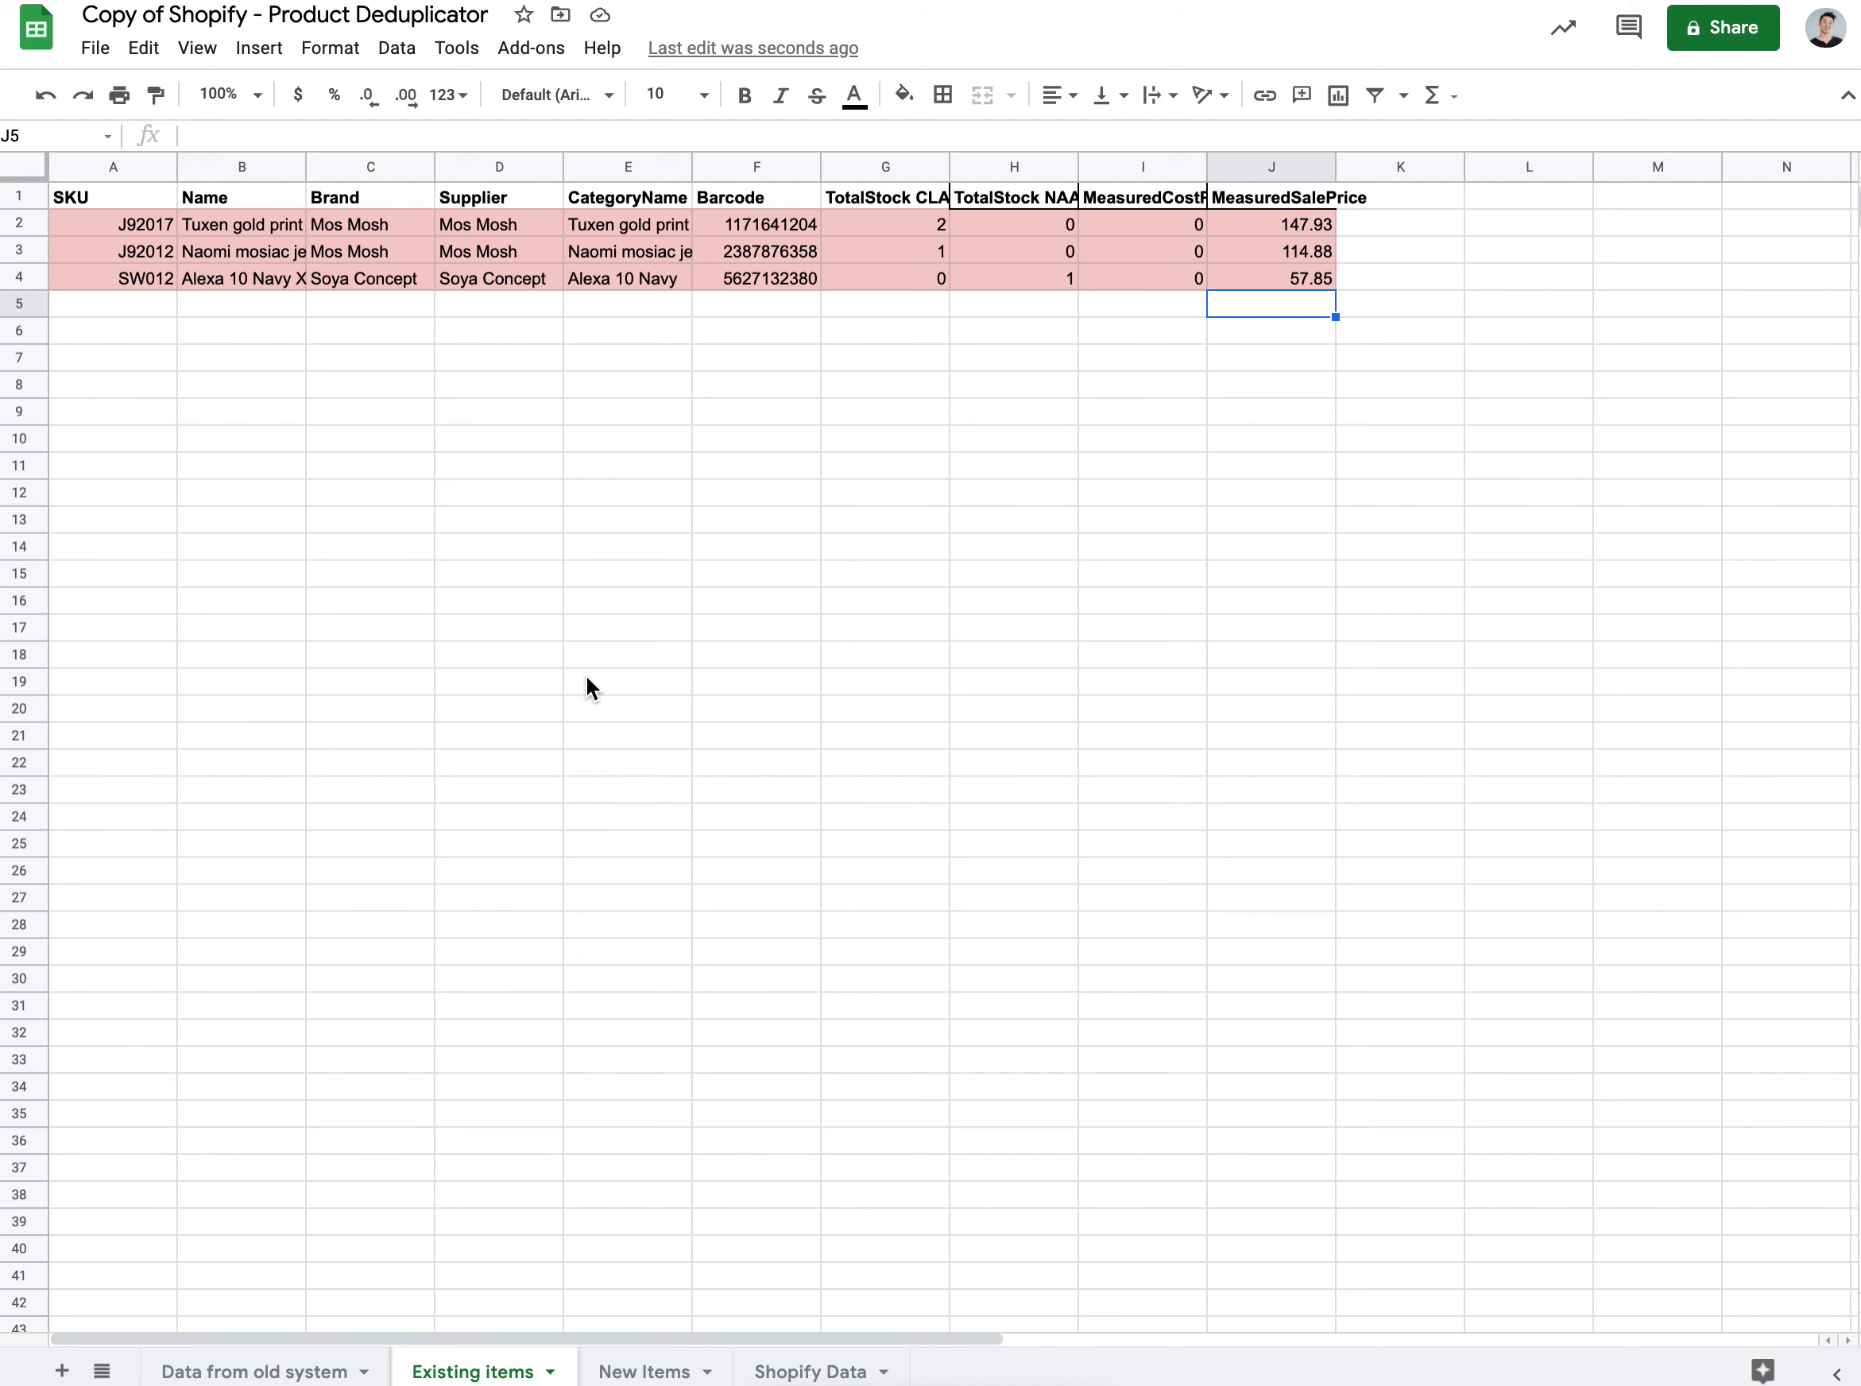
left_click(635, 1371)
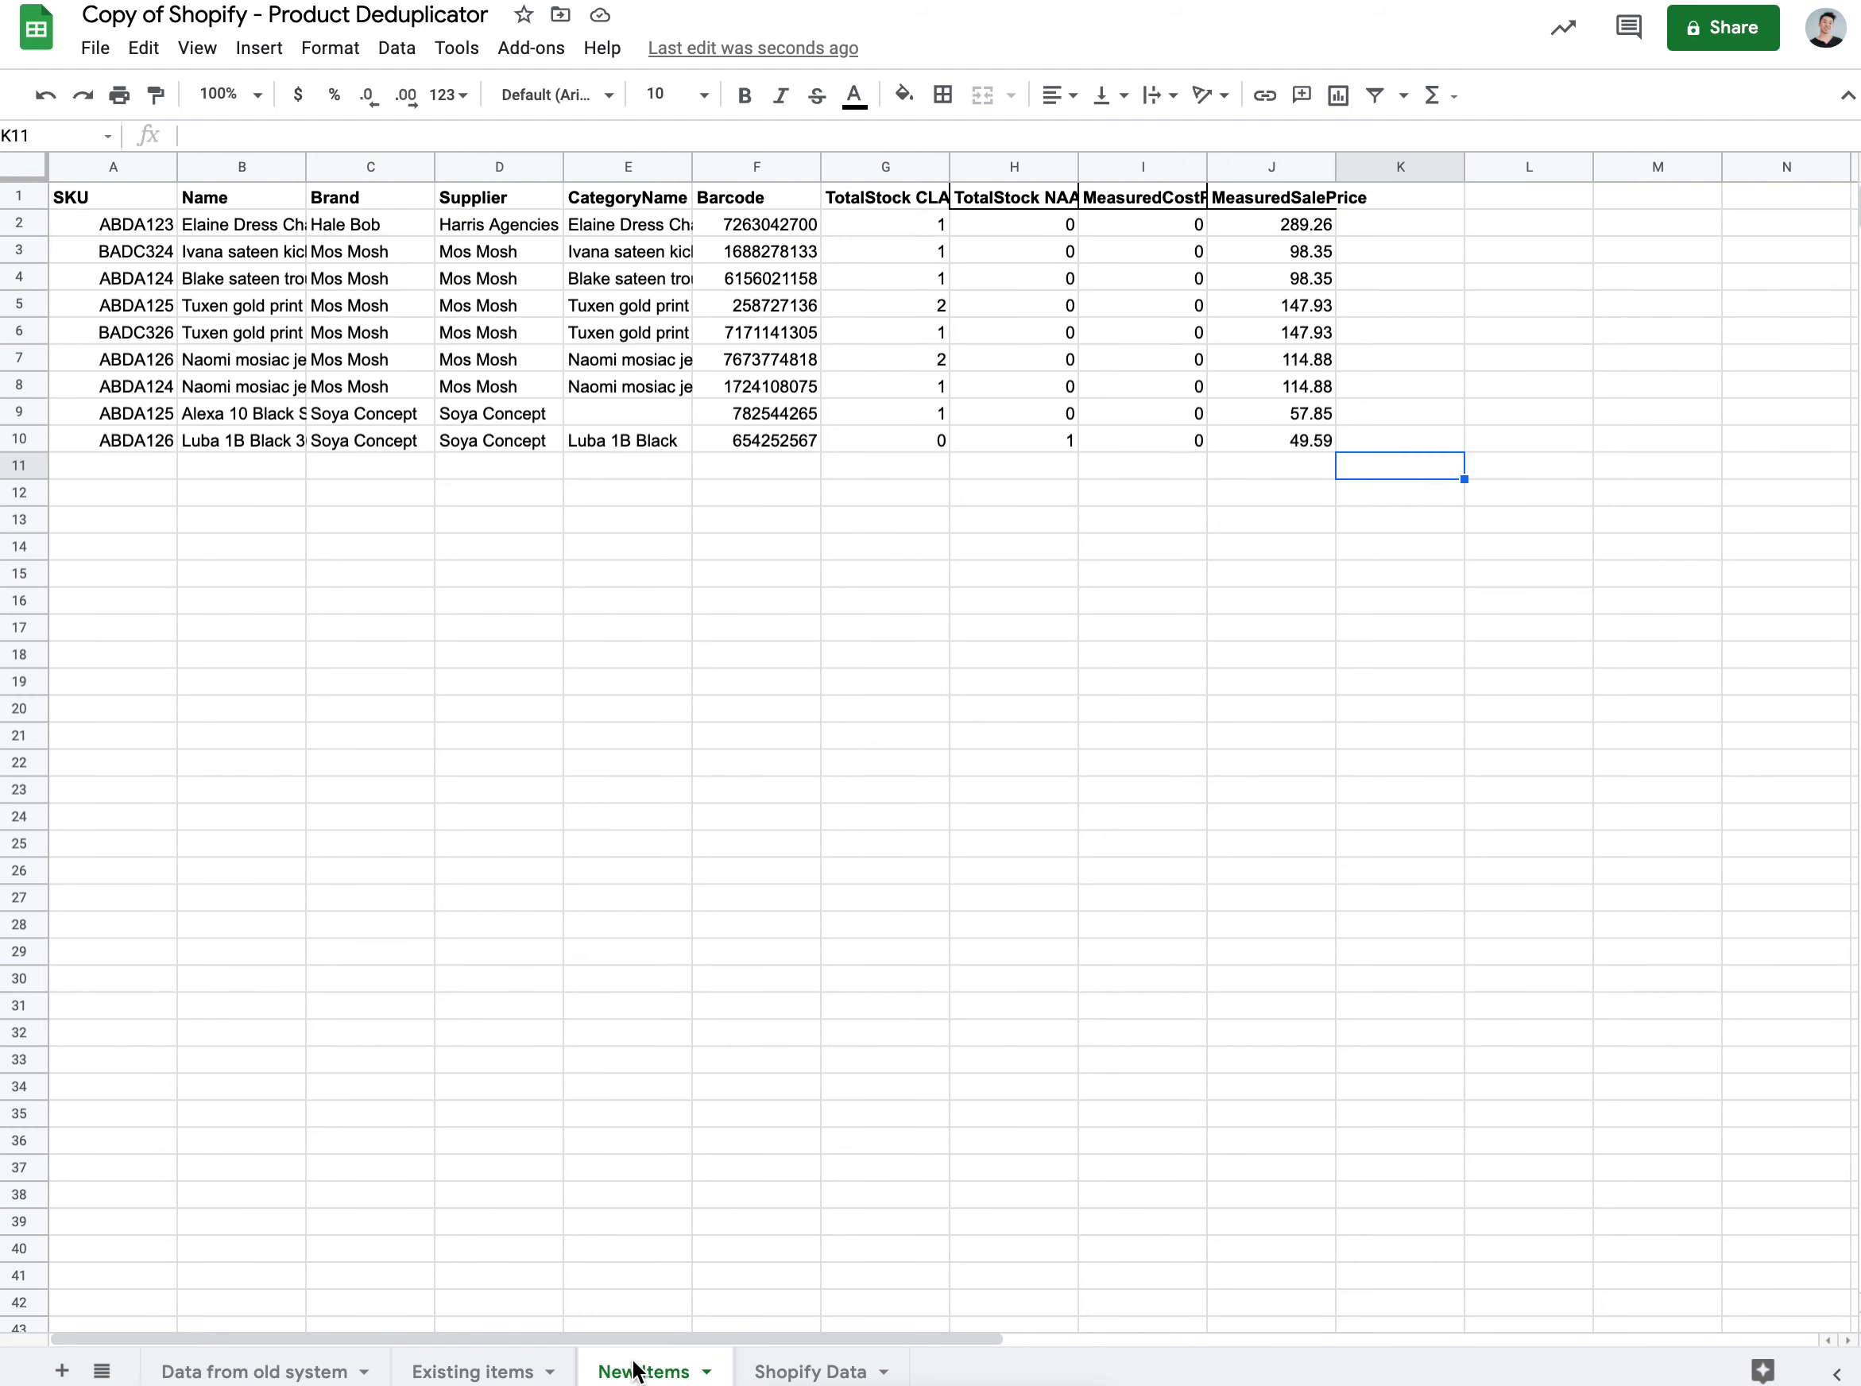
left_click(503, 1373)
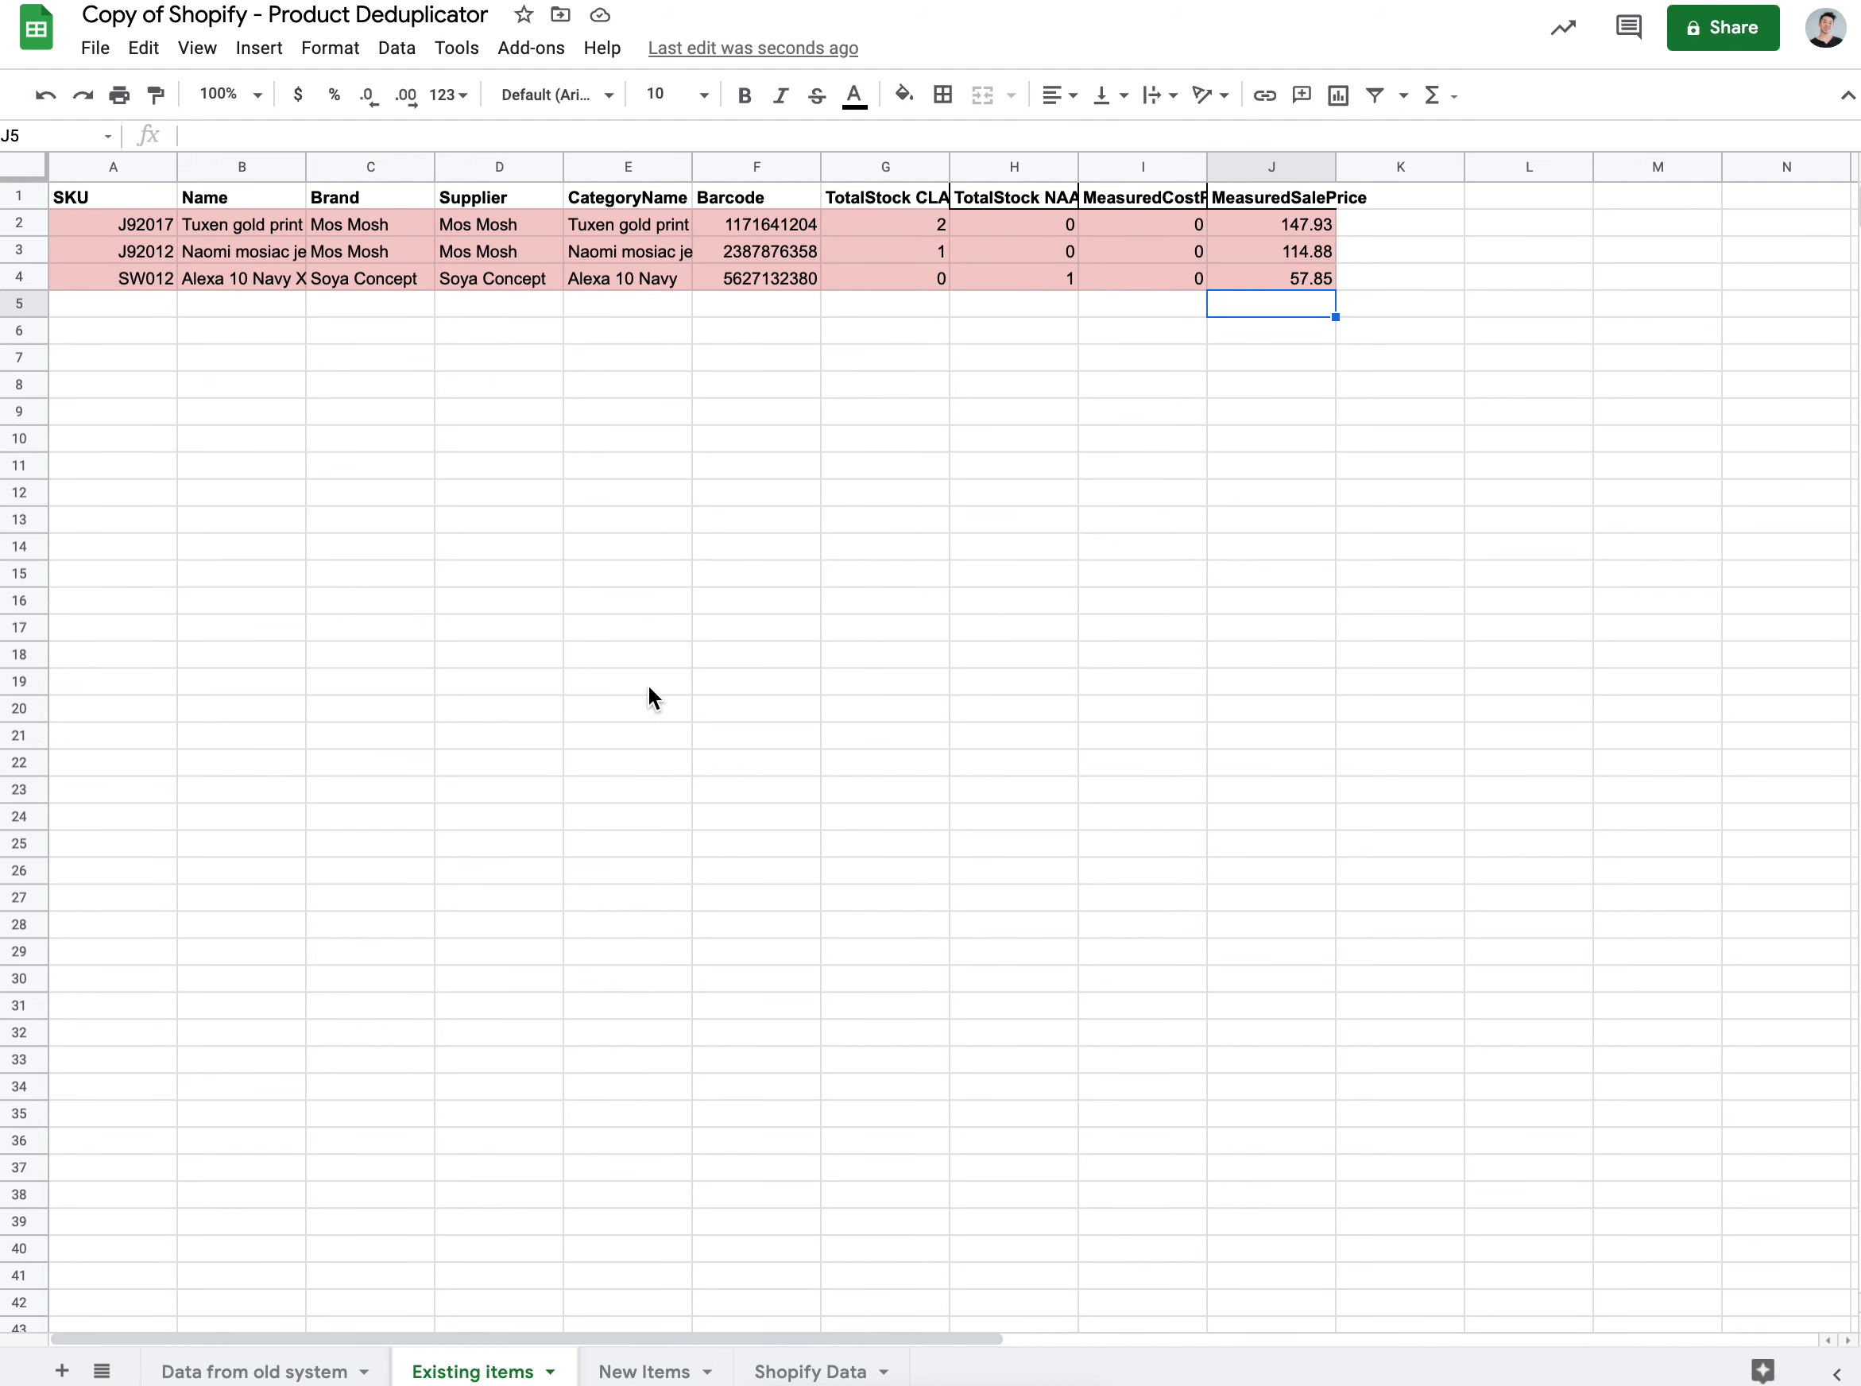
left_click(271, 1369)
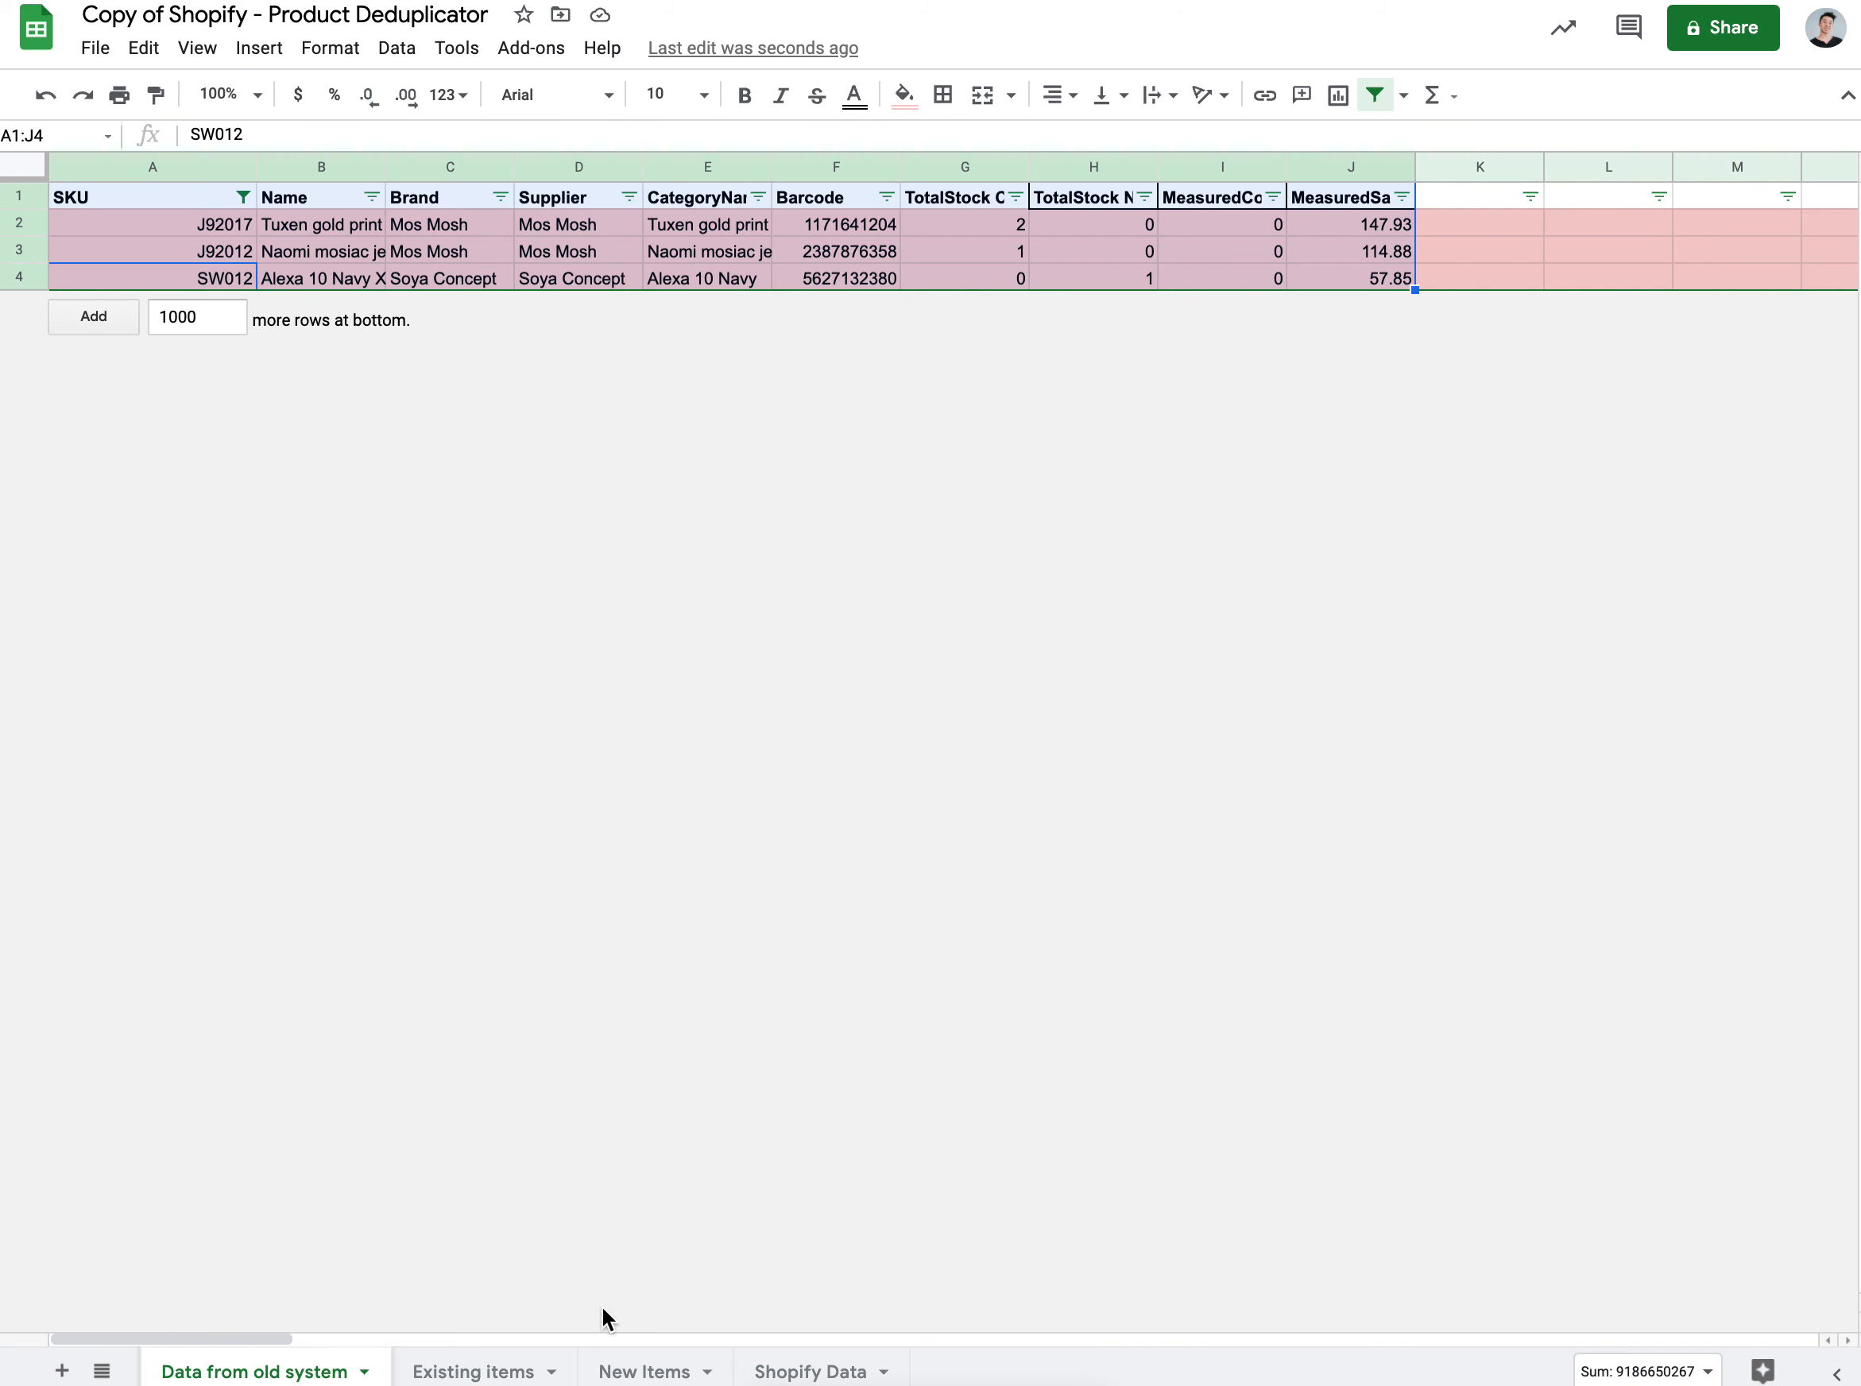
left_click(507, 1371)
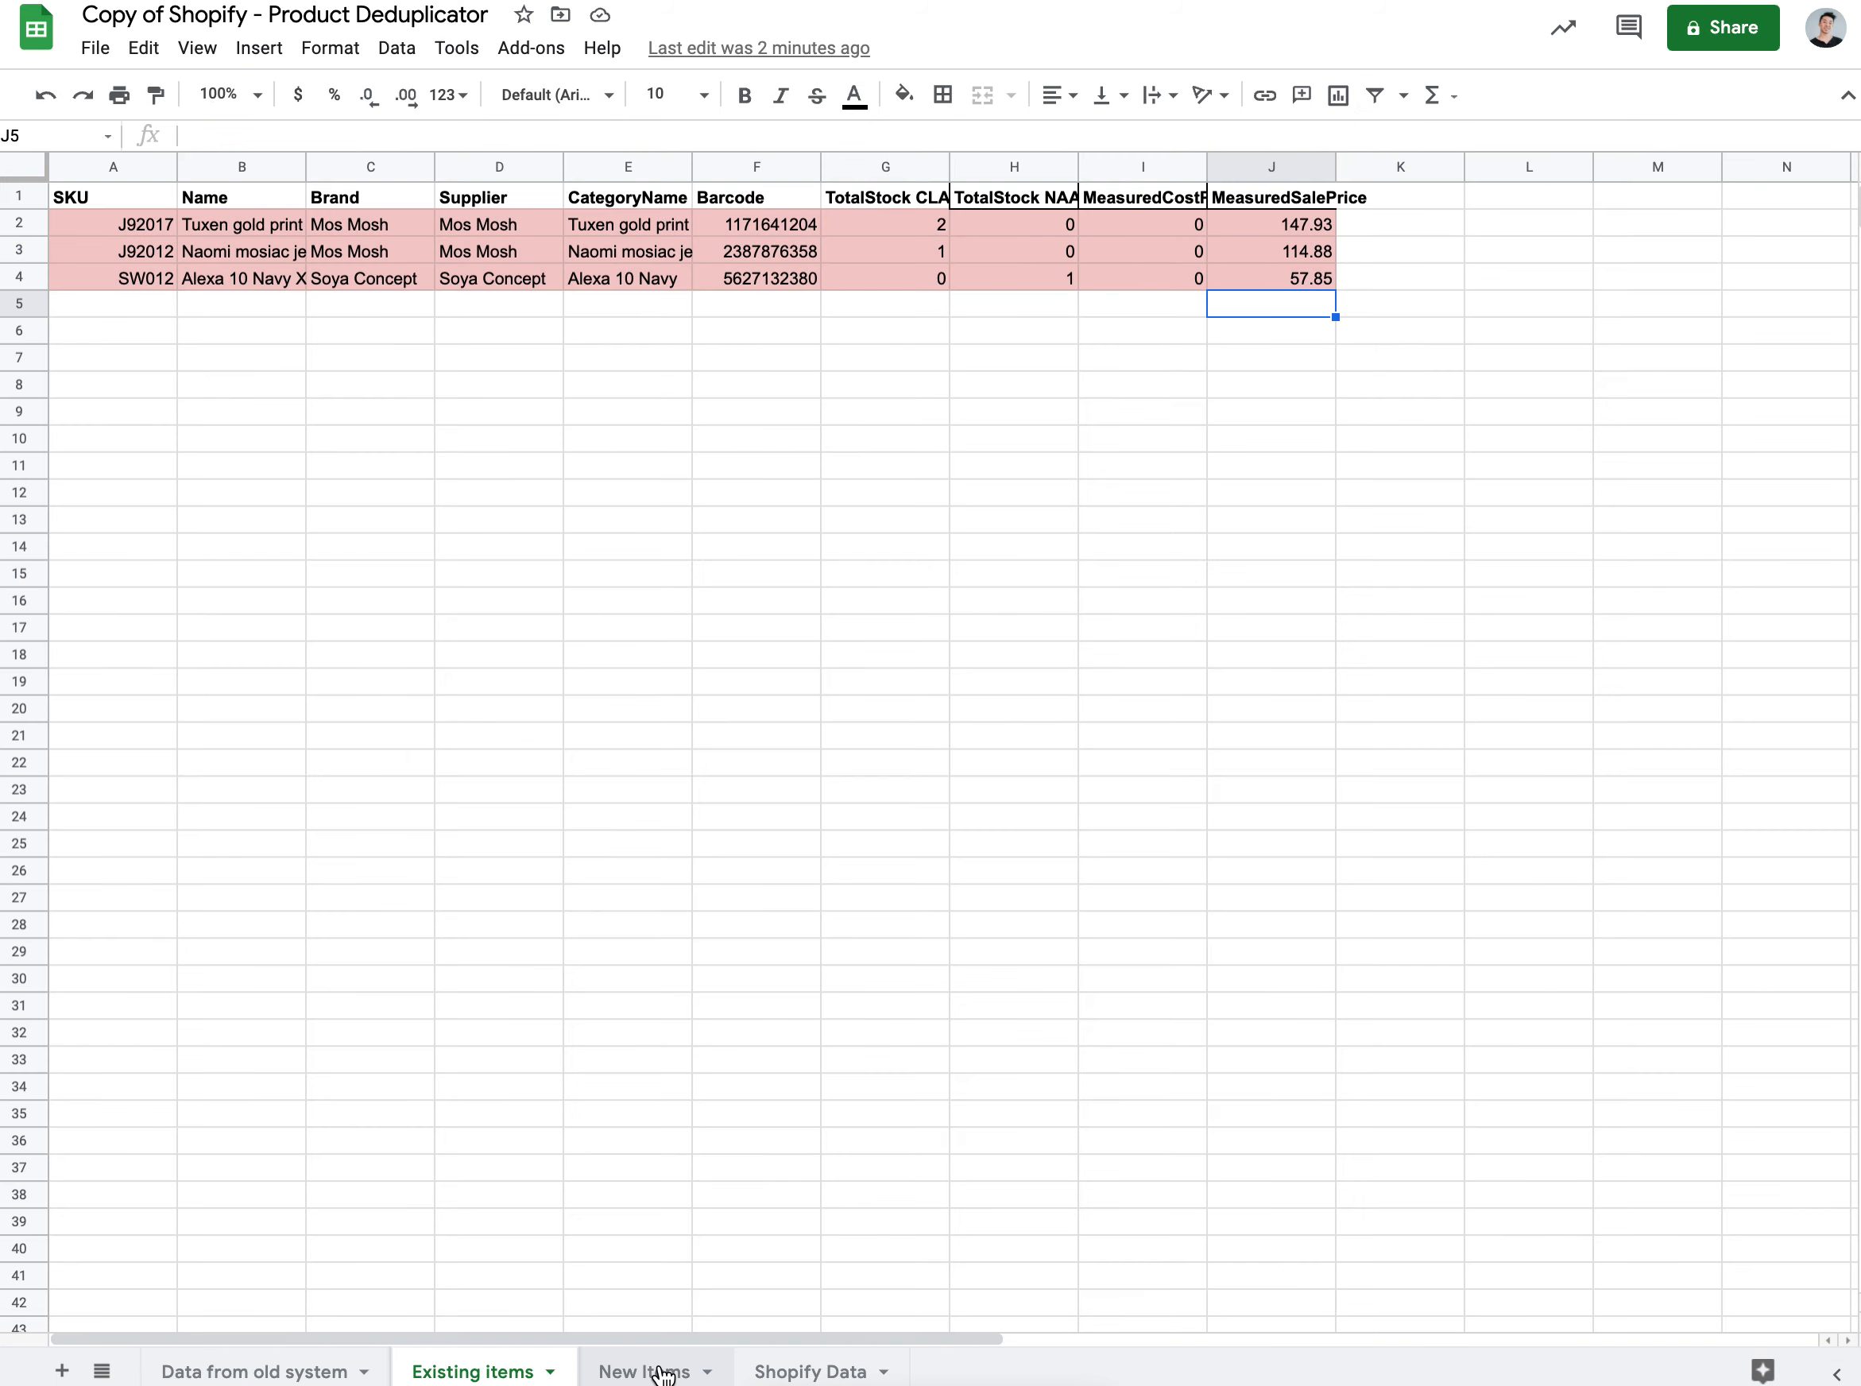
left_click(660, 1371)
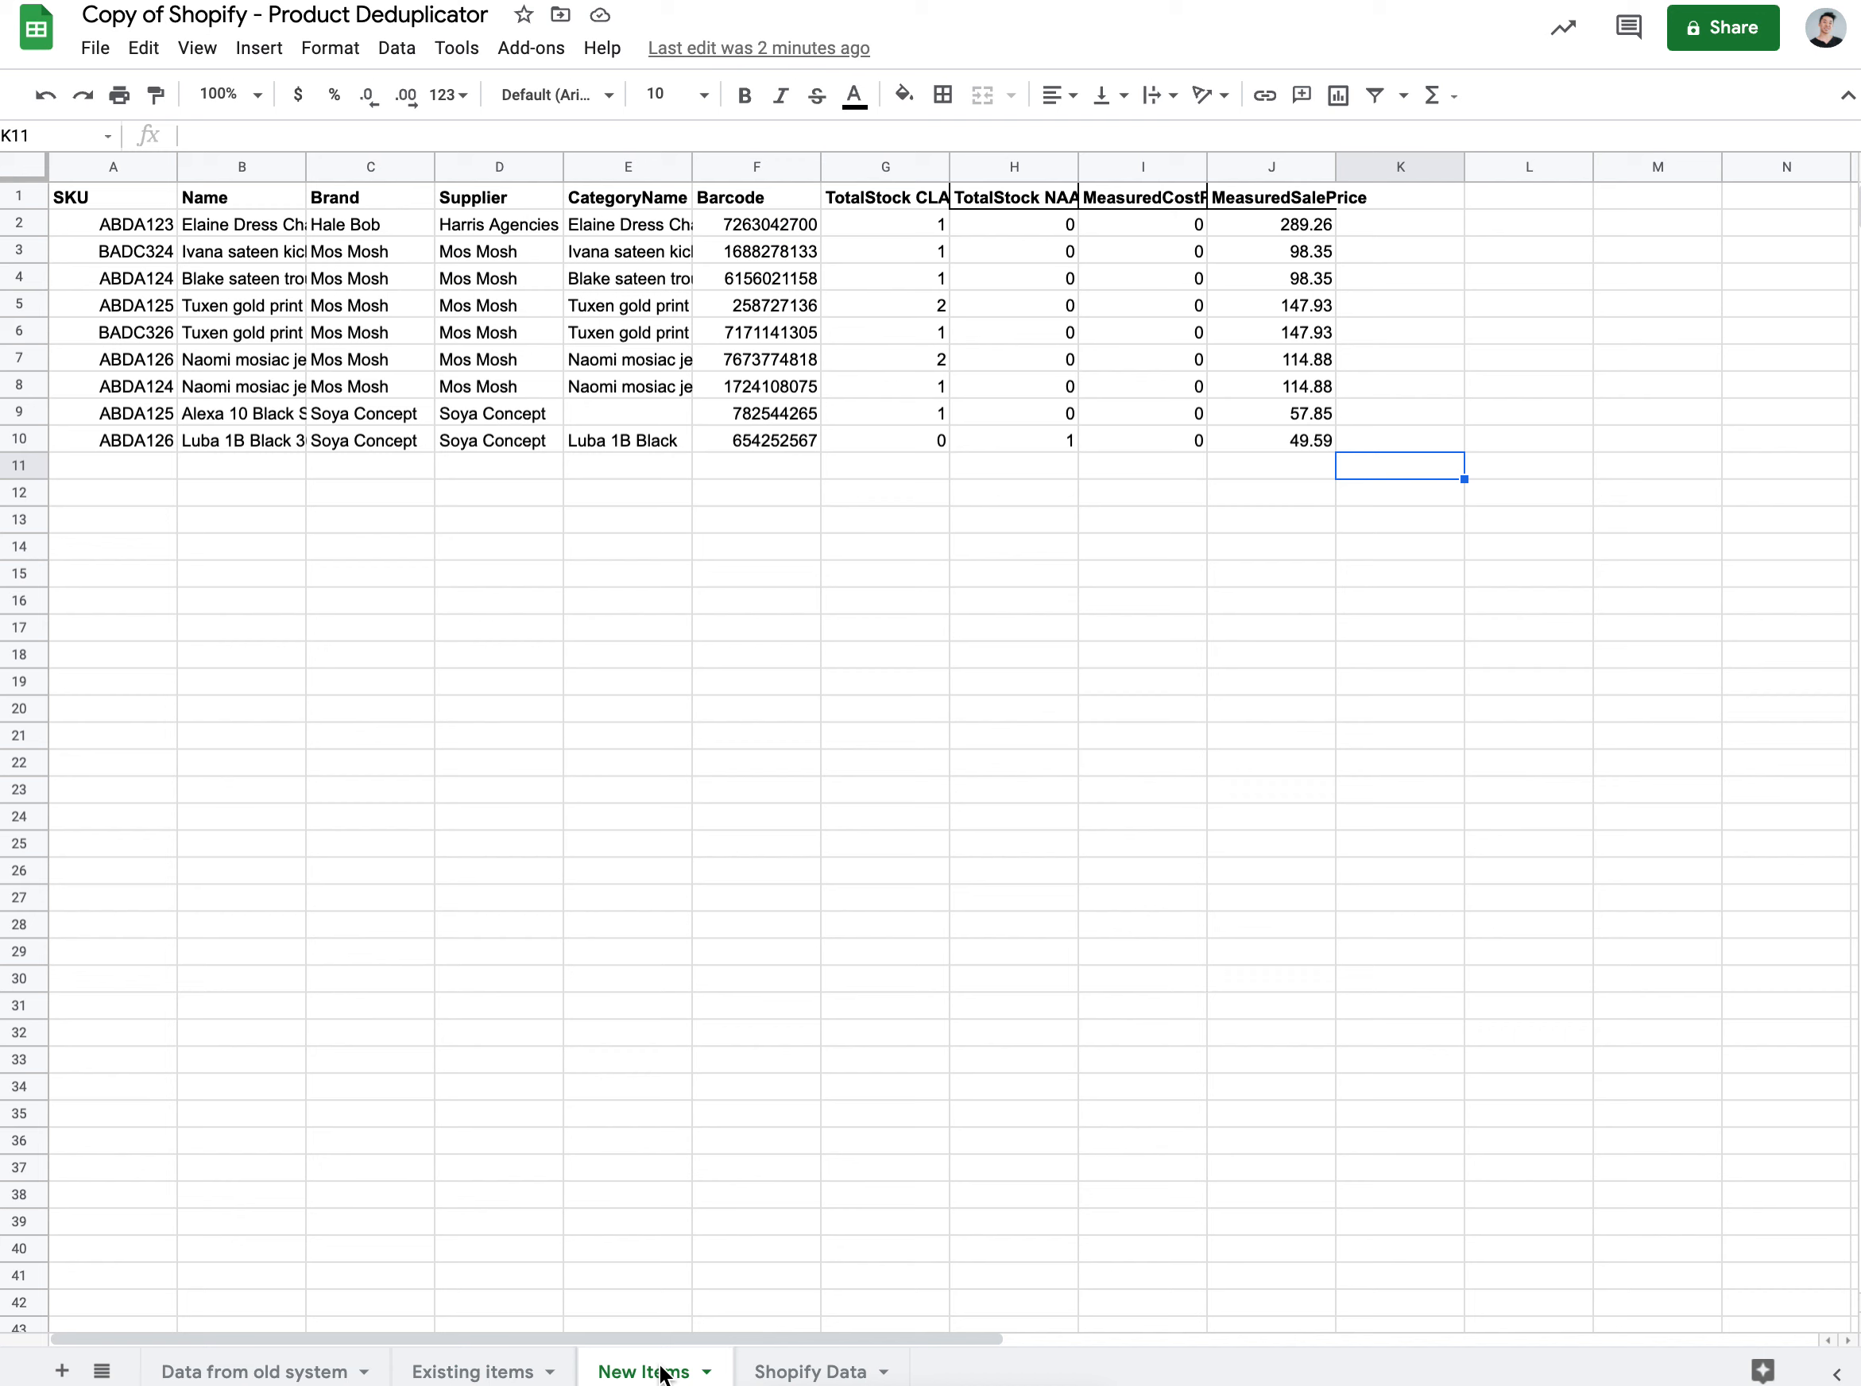